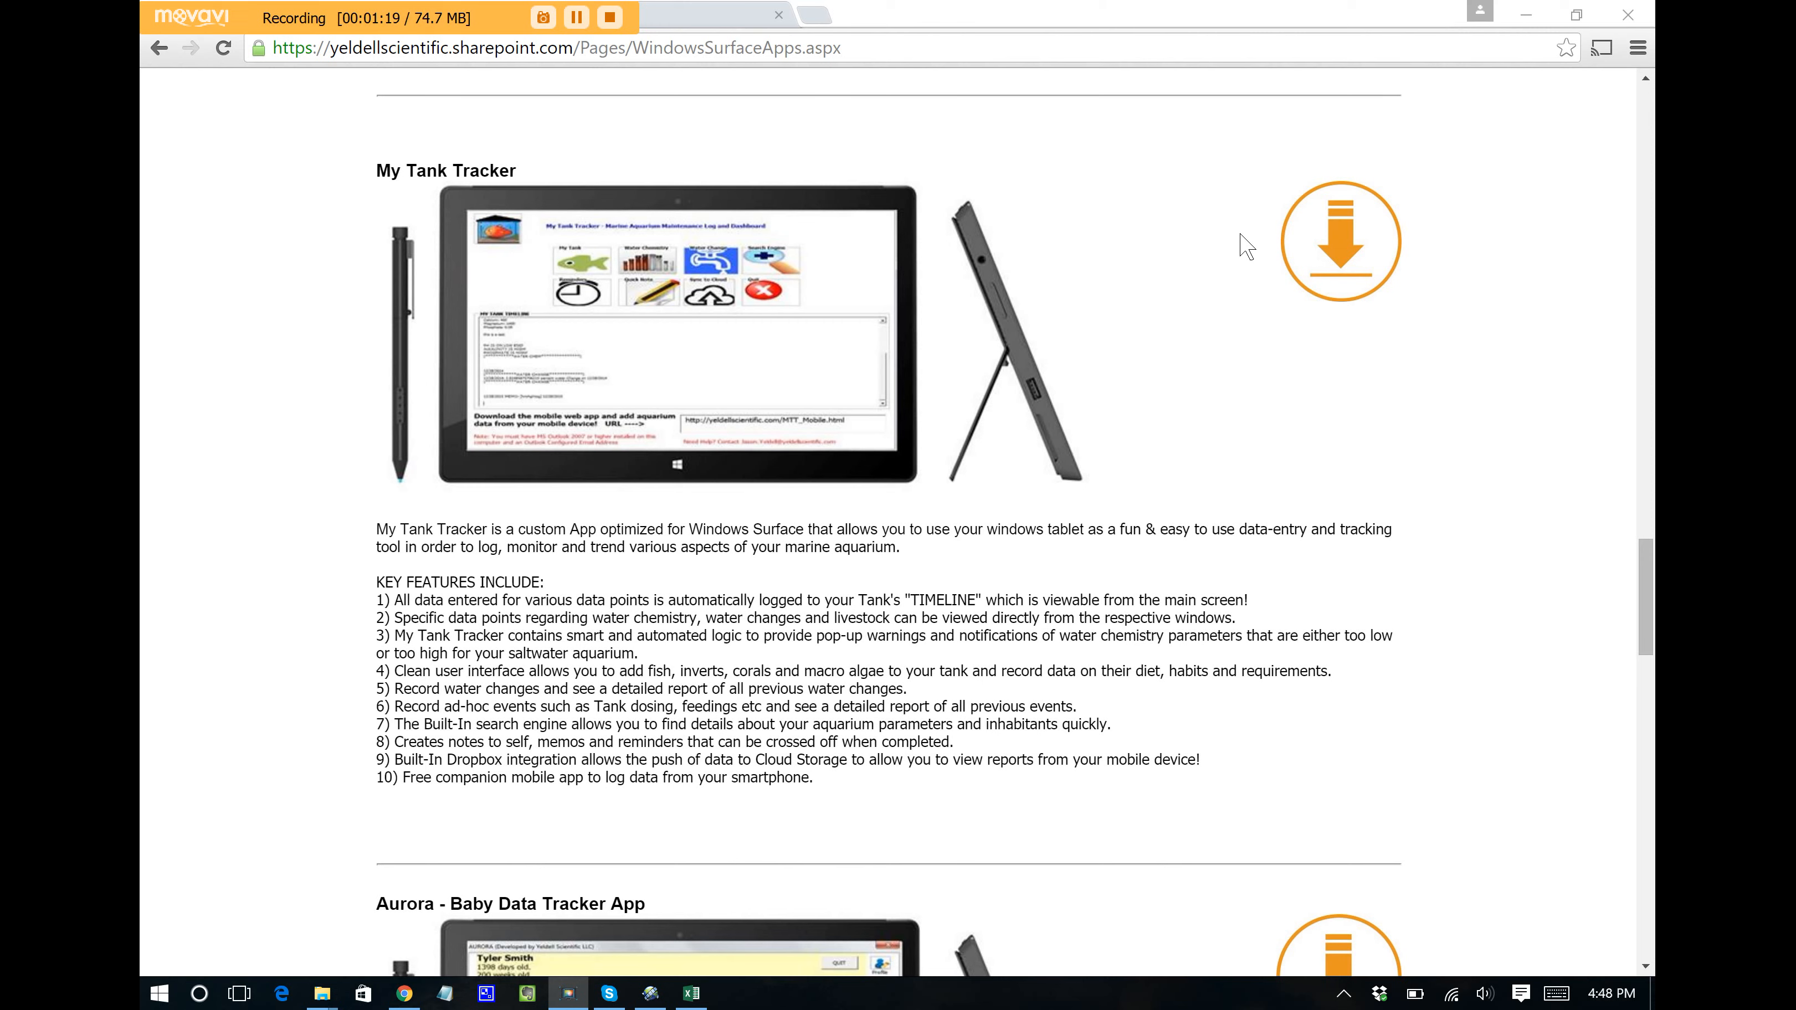
Step: Open the My Tank profile showing the 177-gallon tank's details and its fish list
click(691, 994)
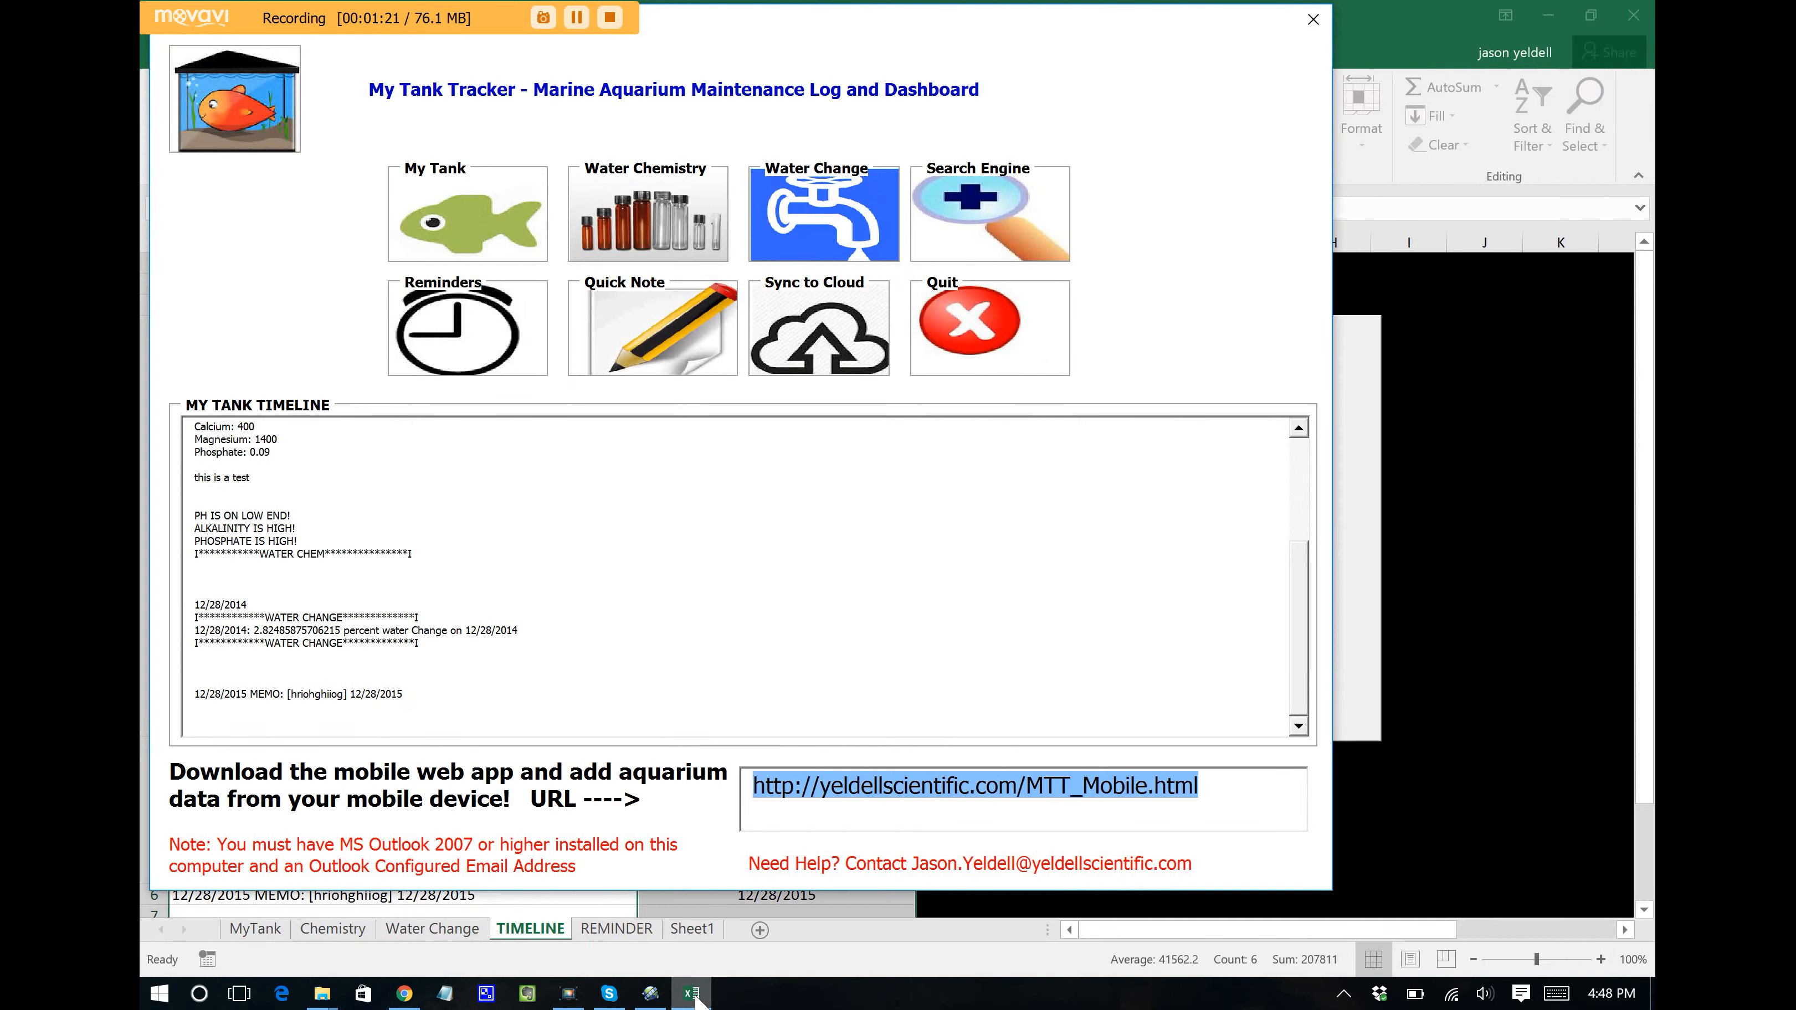
drag(761, 18, 787, 58)
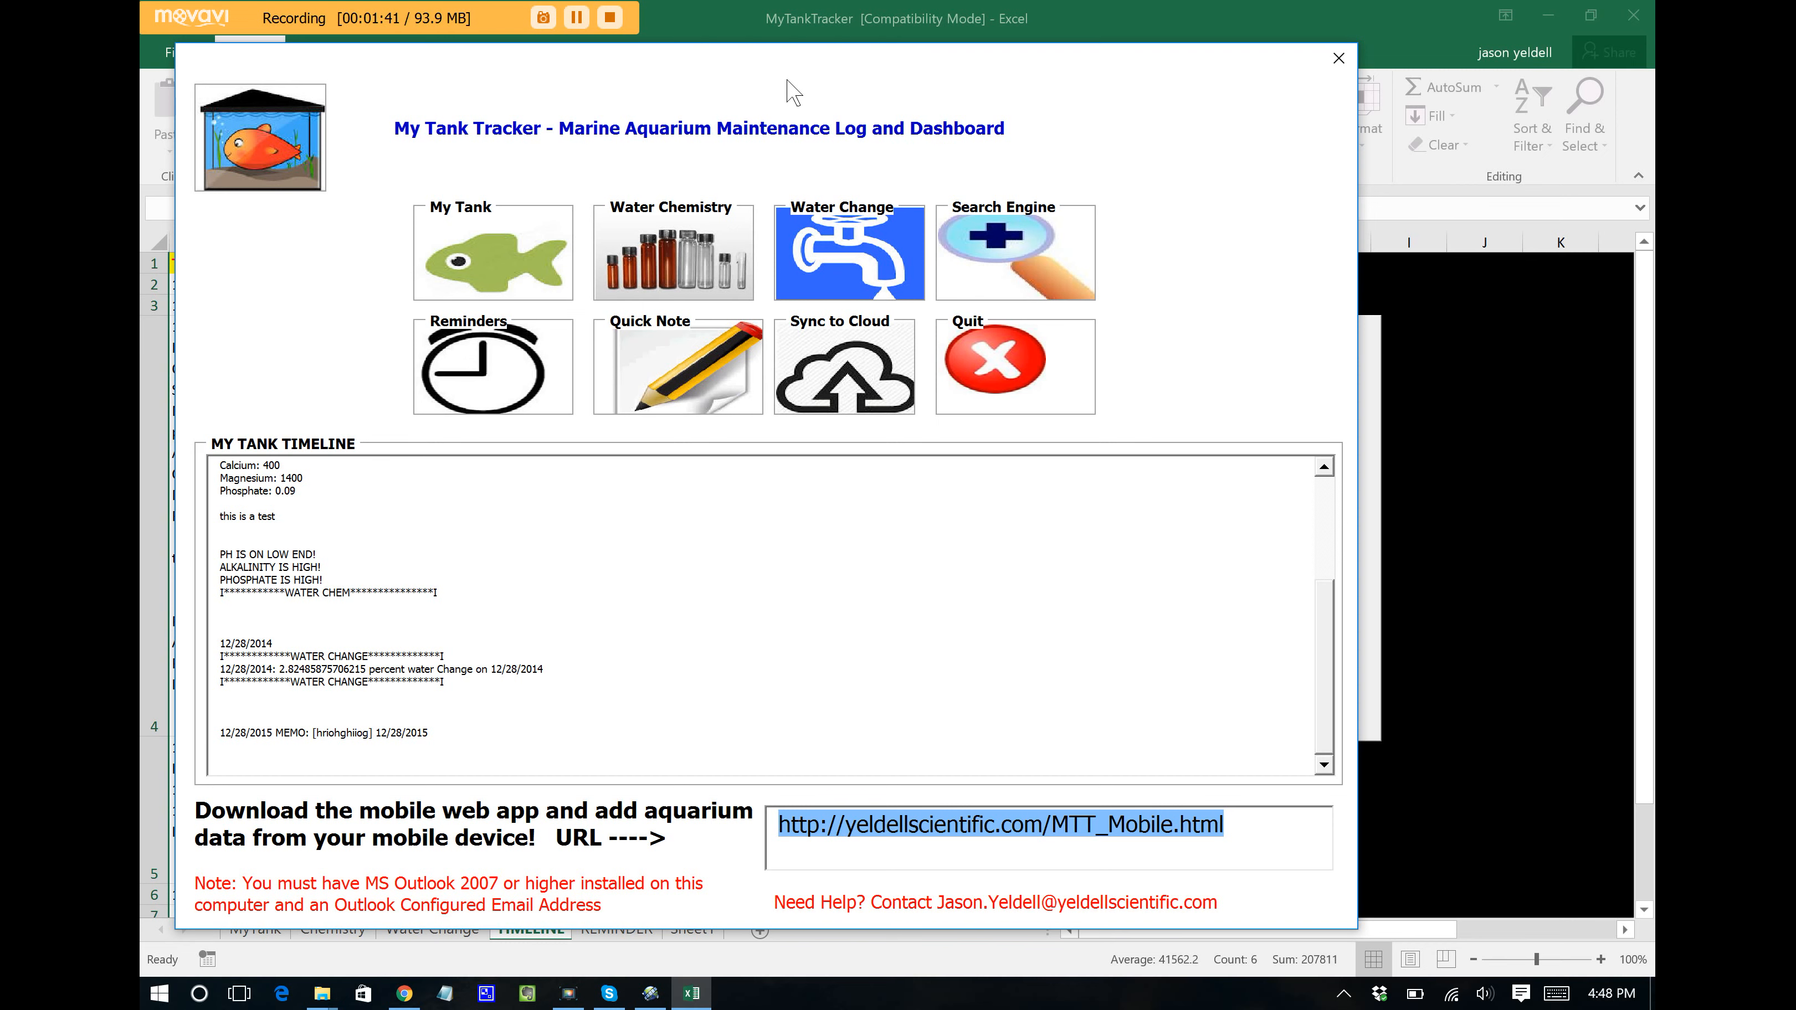
click(490, 253)
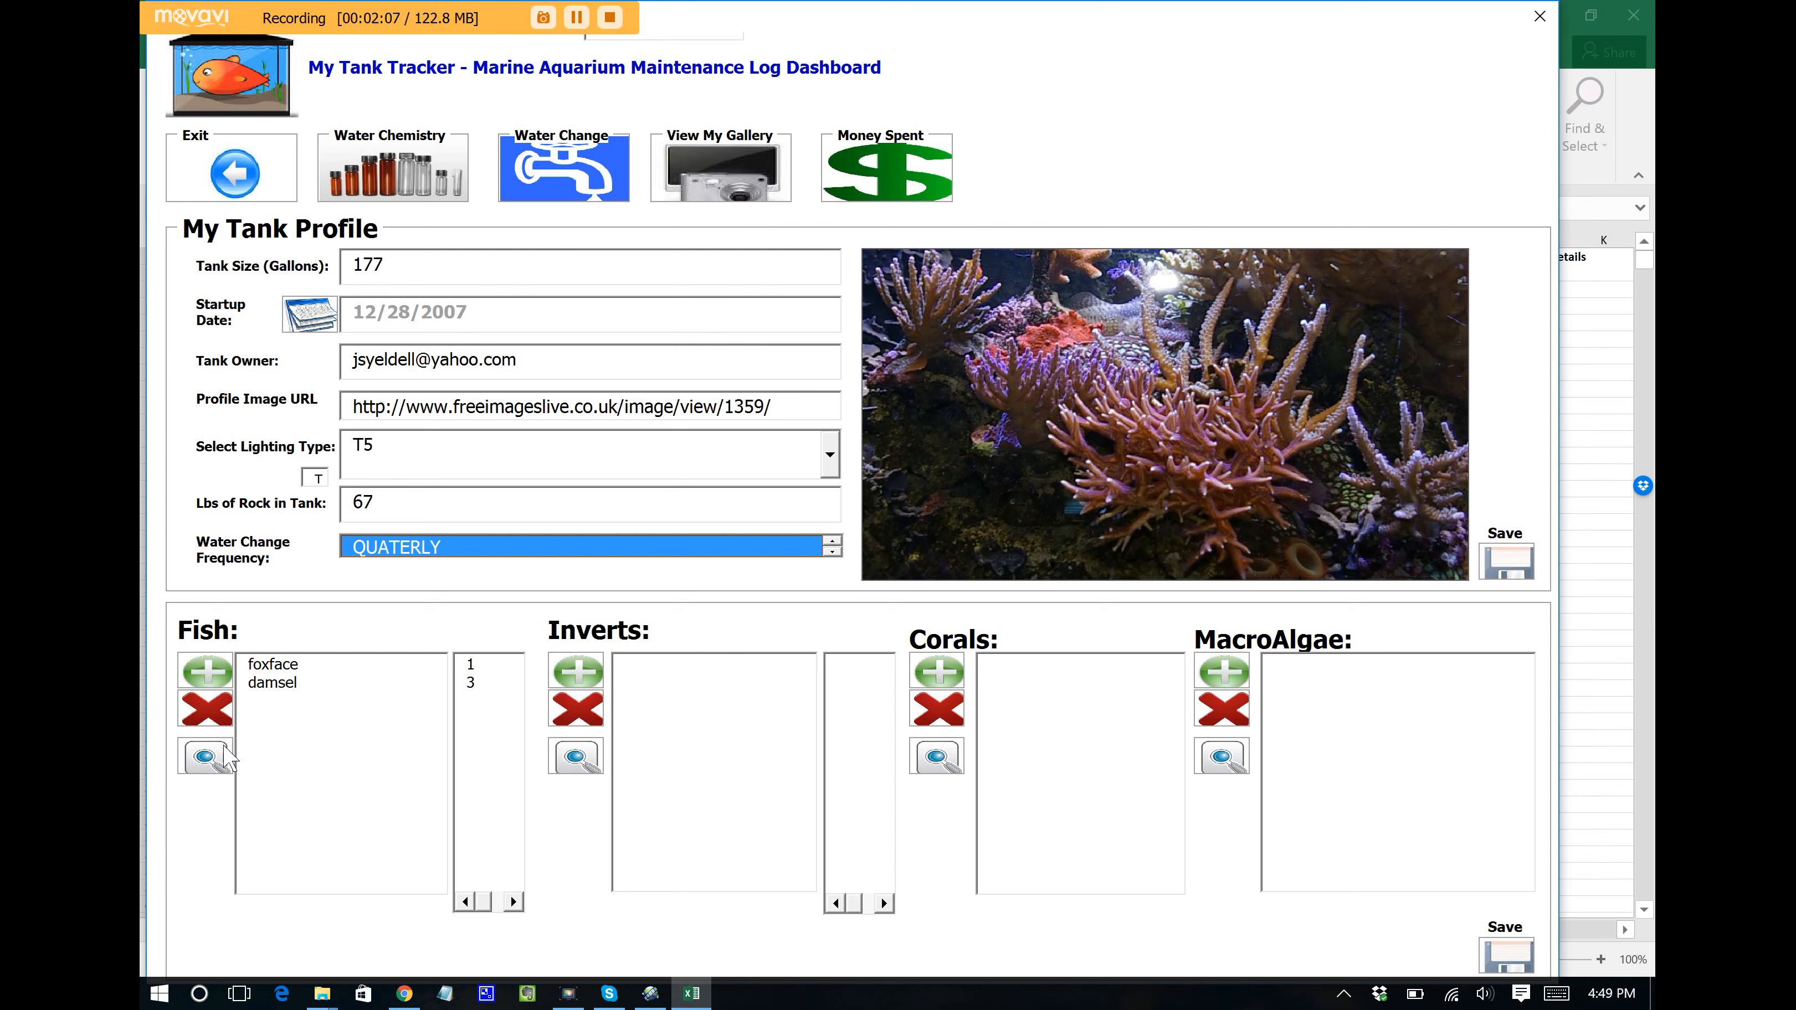
Step: Add a new fish entry with Clownfish as the species
click(214, 680)
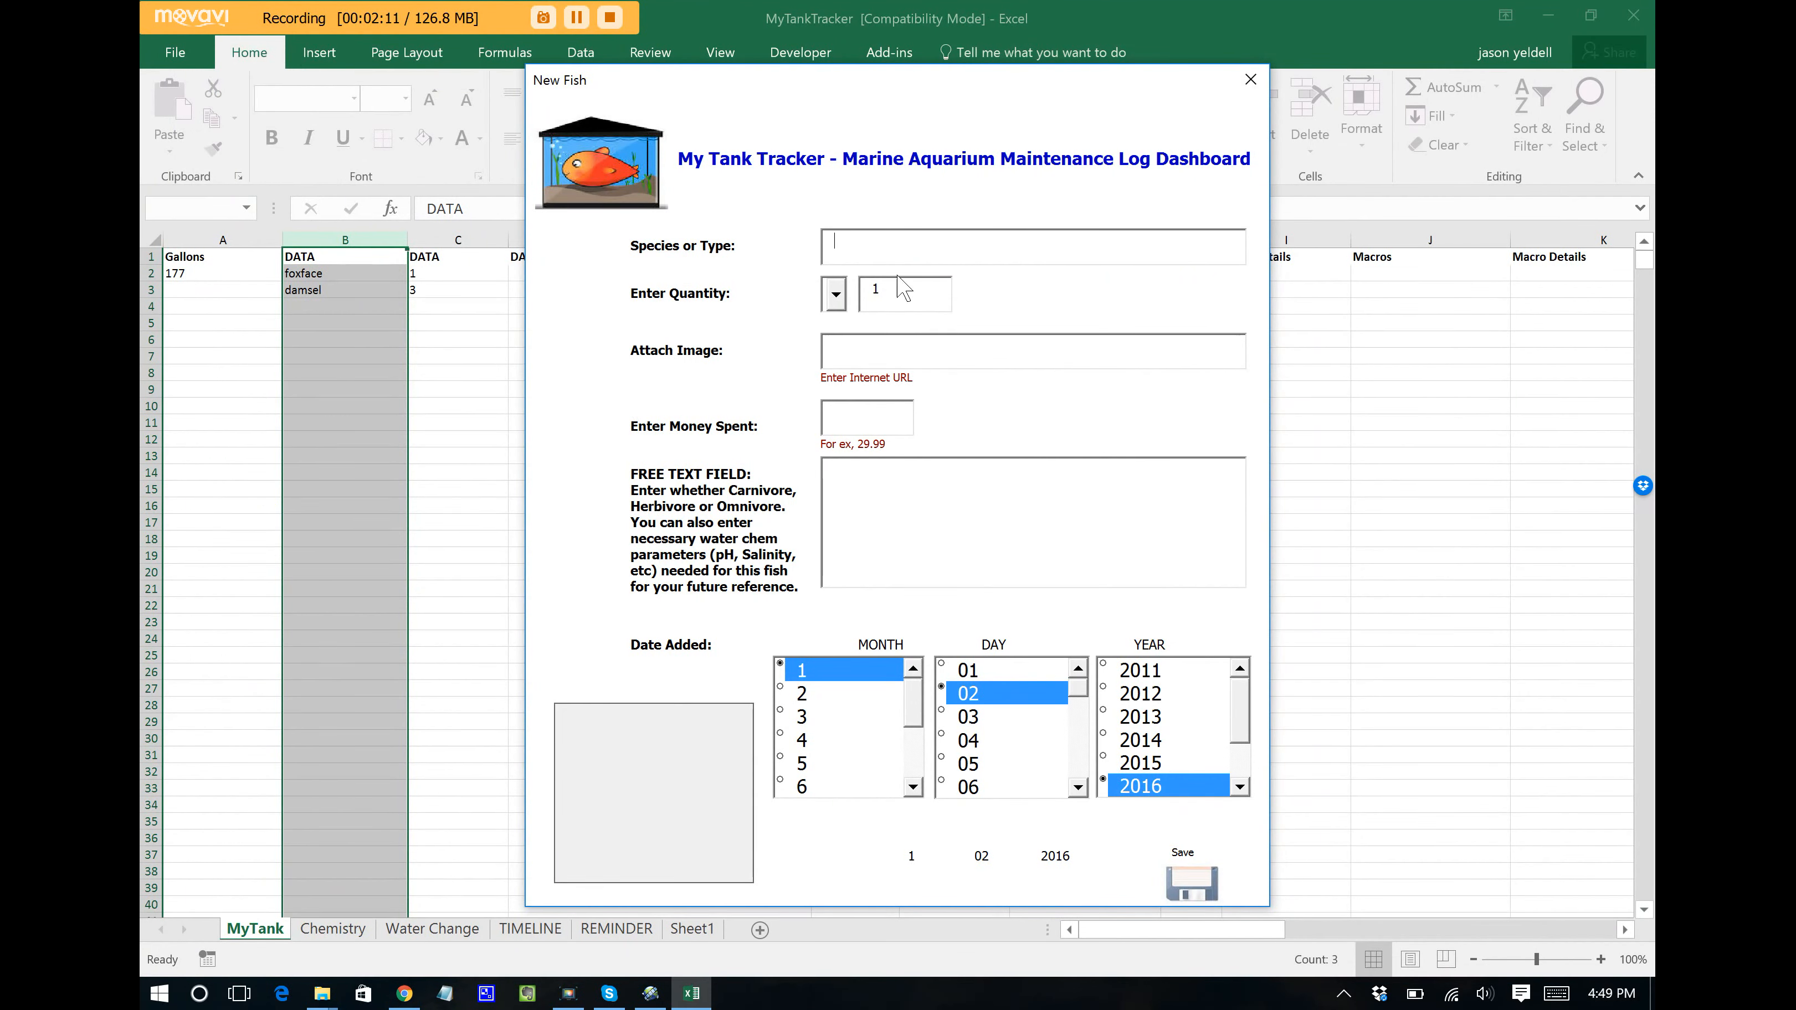
text(Clownfish)
click(882, 345)
Step: Copy the Ocellaris clownfish photo's image address from the LiveAquaria page in Chrome
click(403, 996)
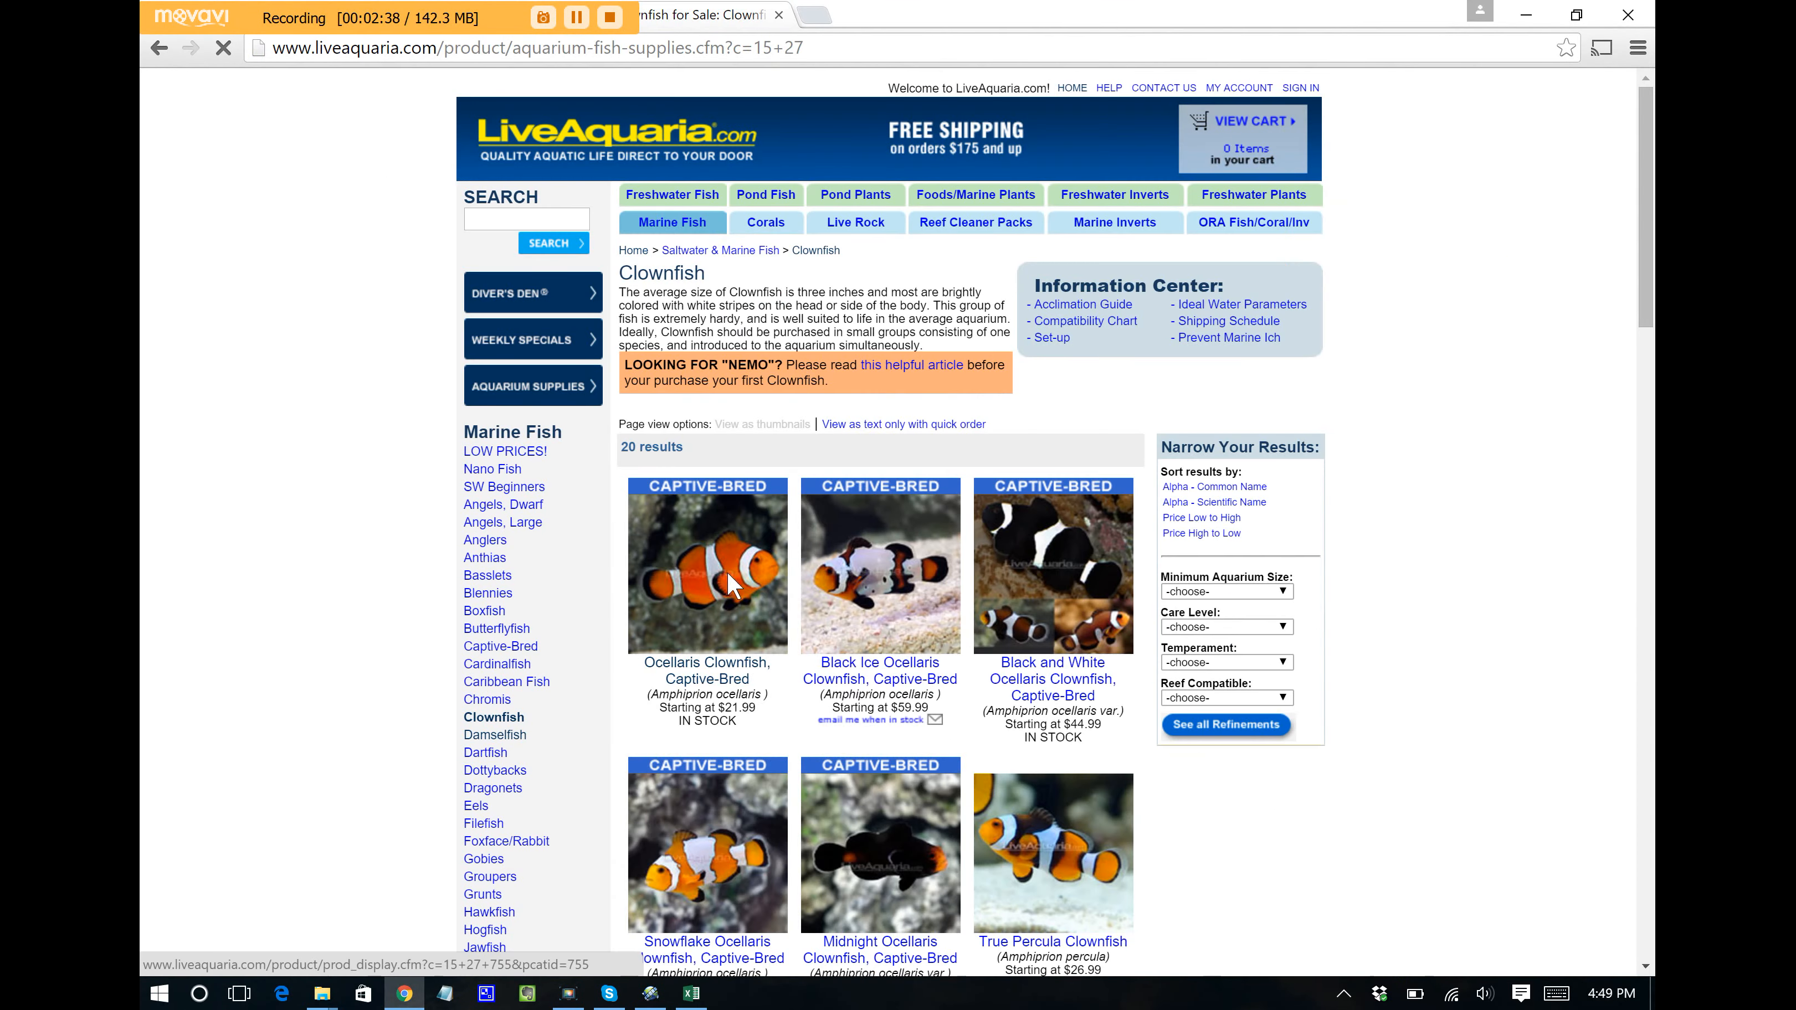
click(727, 569)
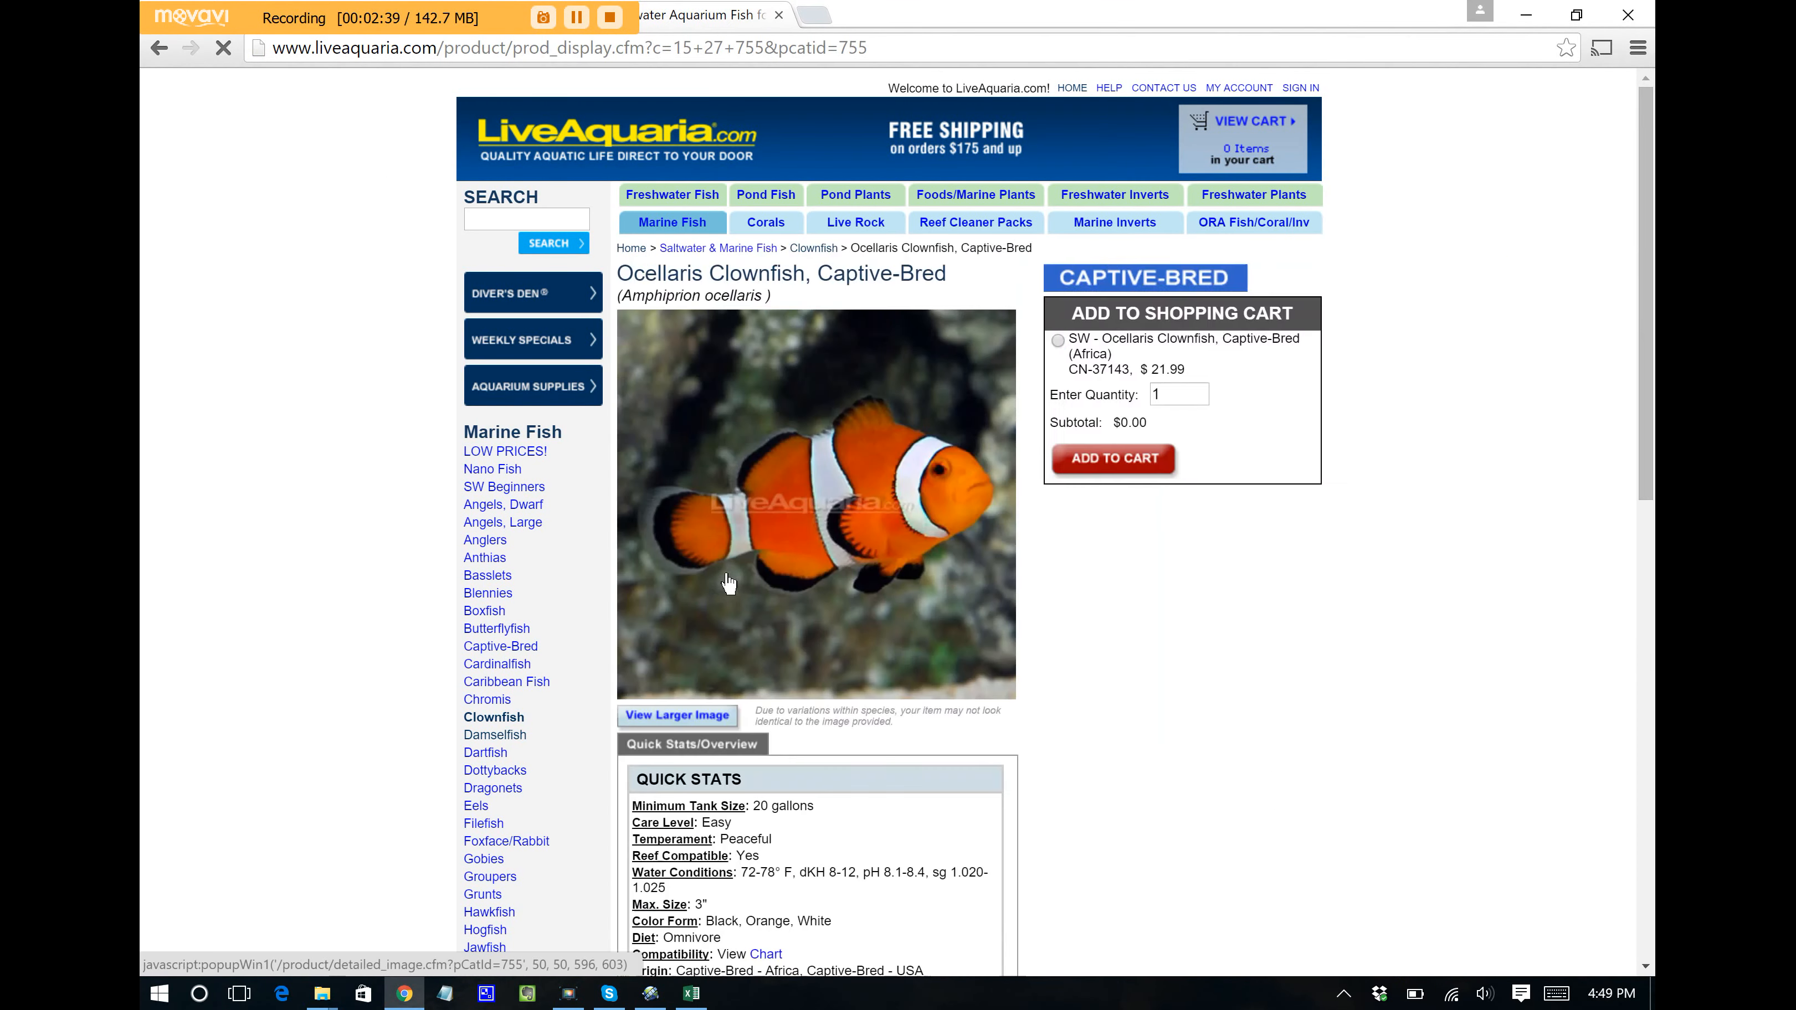
right_click(864, 398)
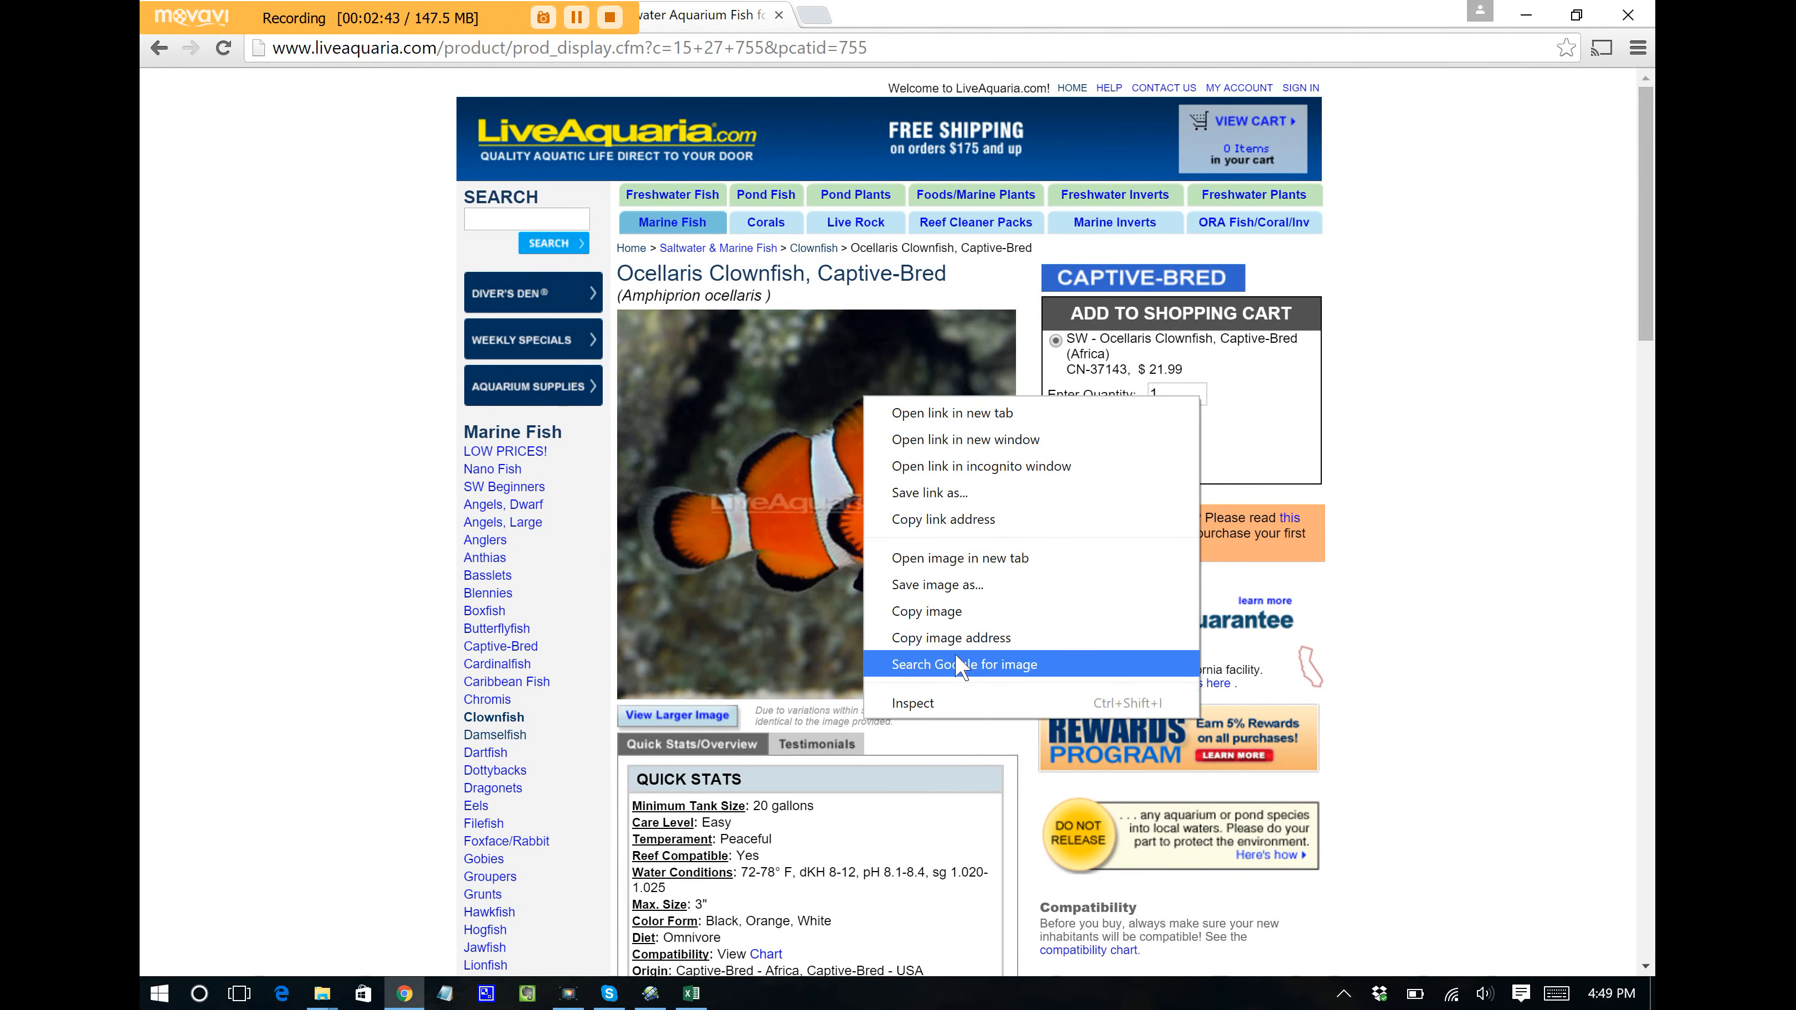
click(962, 638)
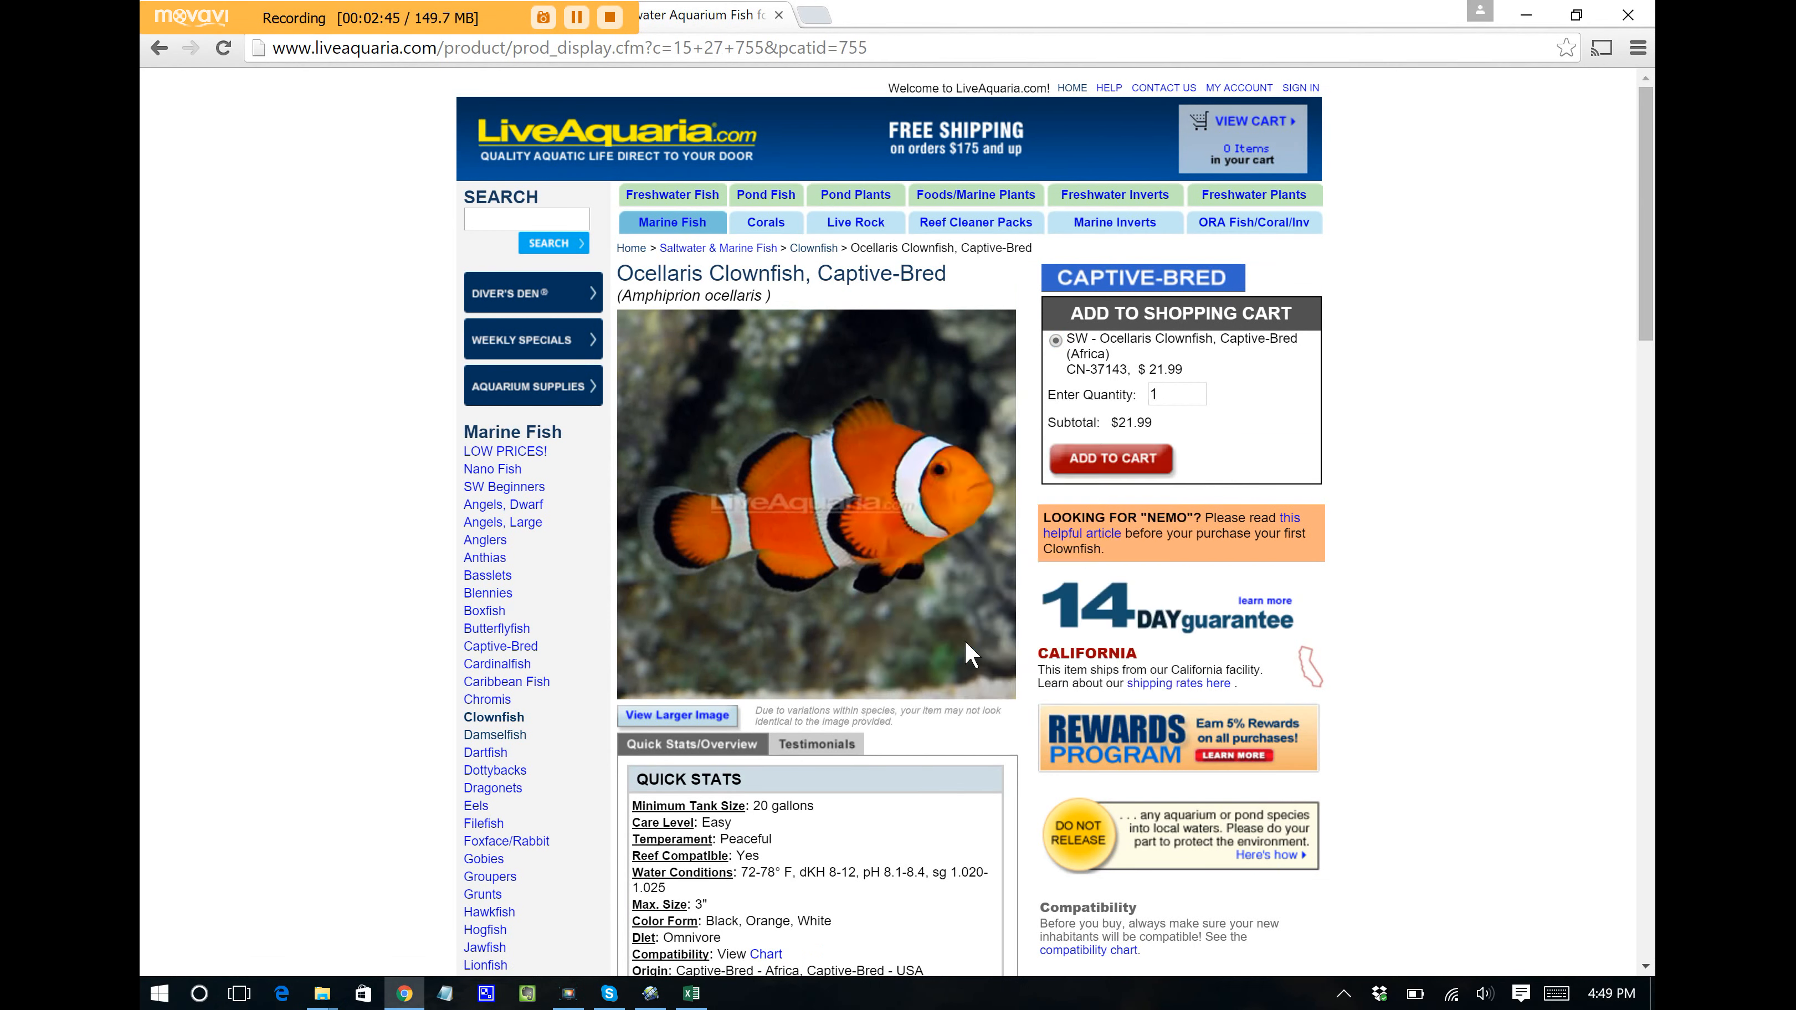
click(691, 994)
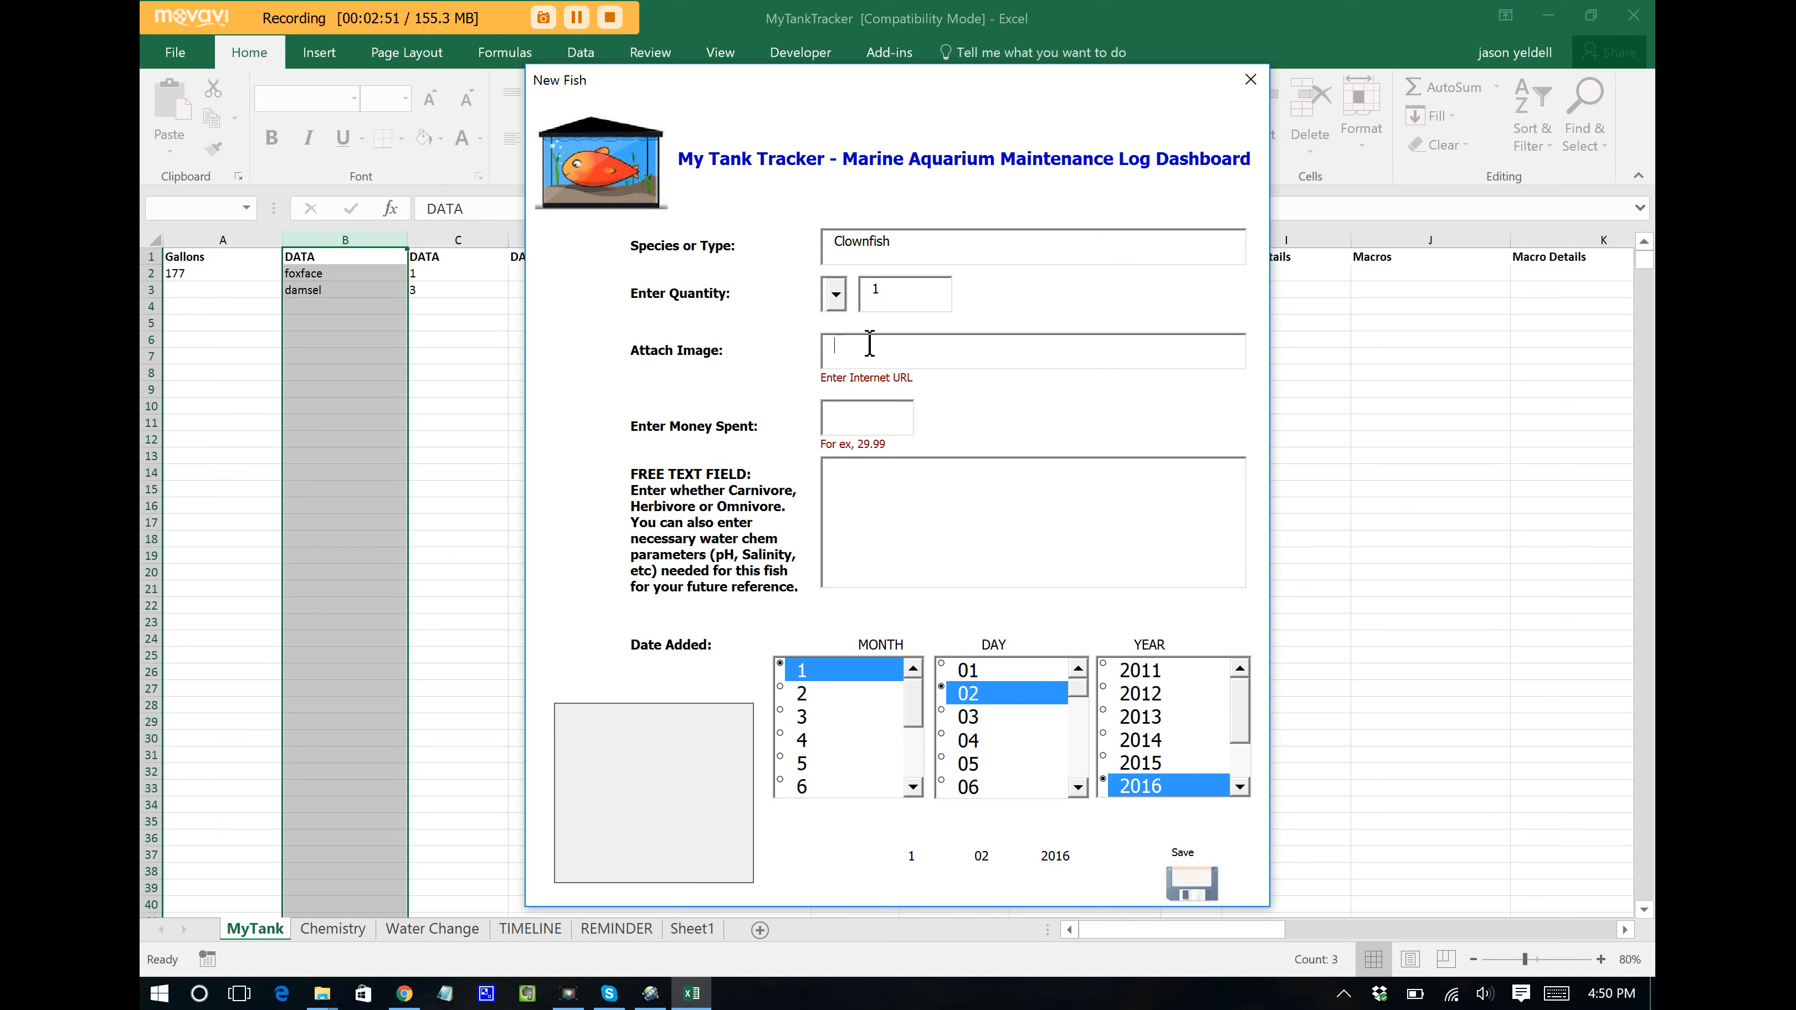
Step: Paste the photo link, enter 40.00 and a Herbivore note, set day 01, and save Clownfish
key(ctrl+v)
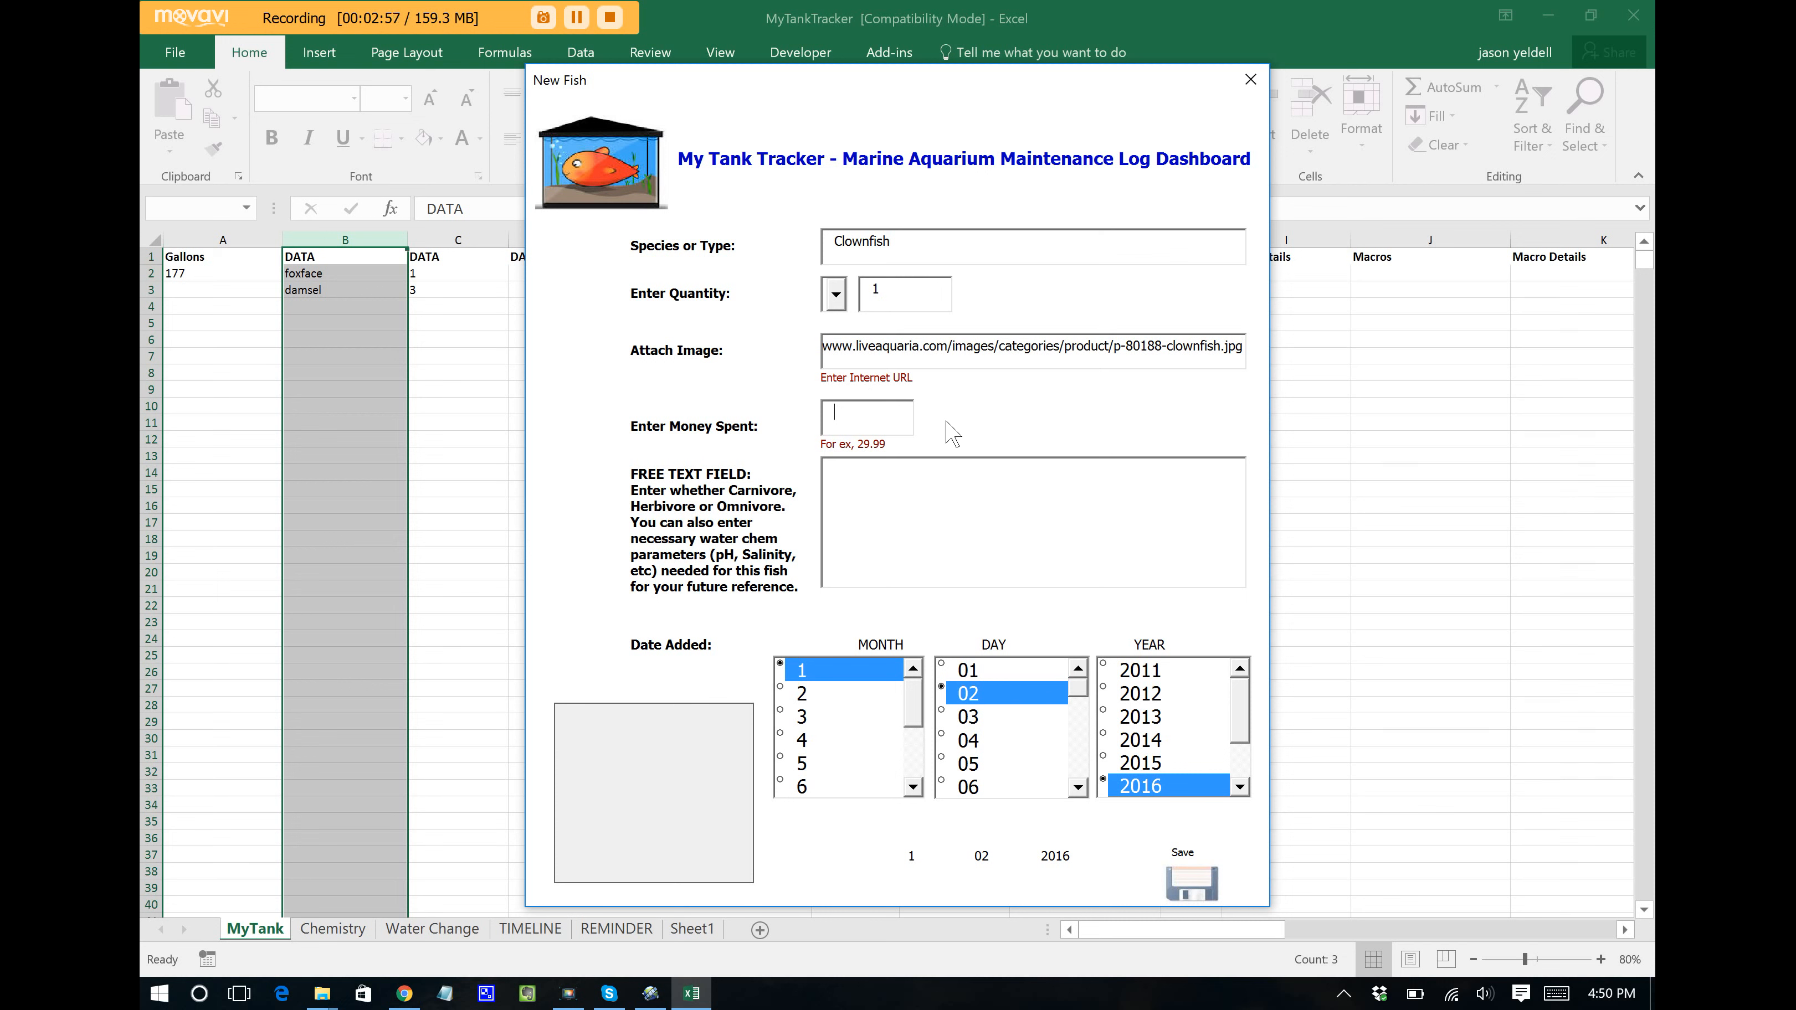
text(40.00)
text(Her)
text(bivore)
click(1041, 671)
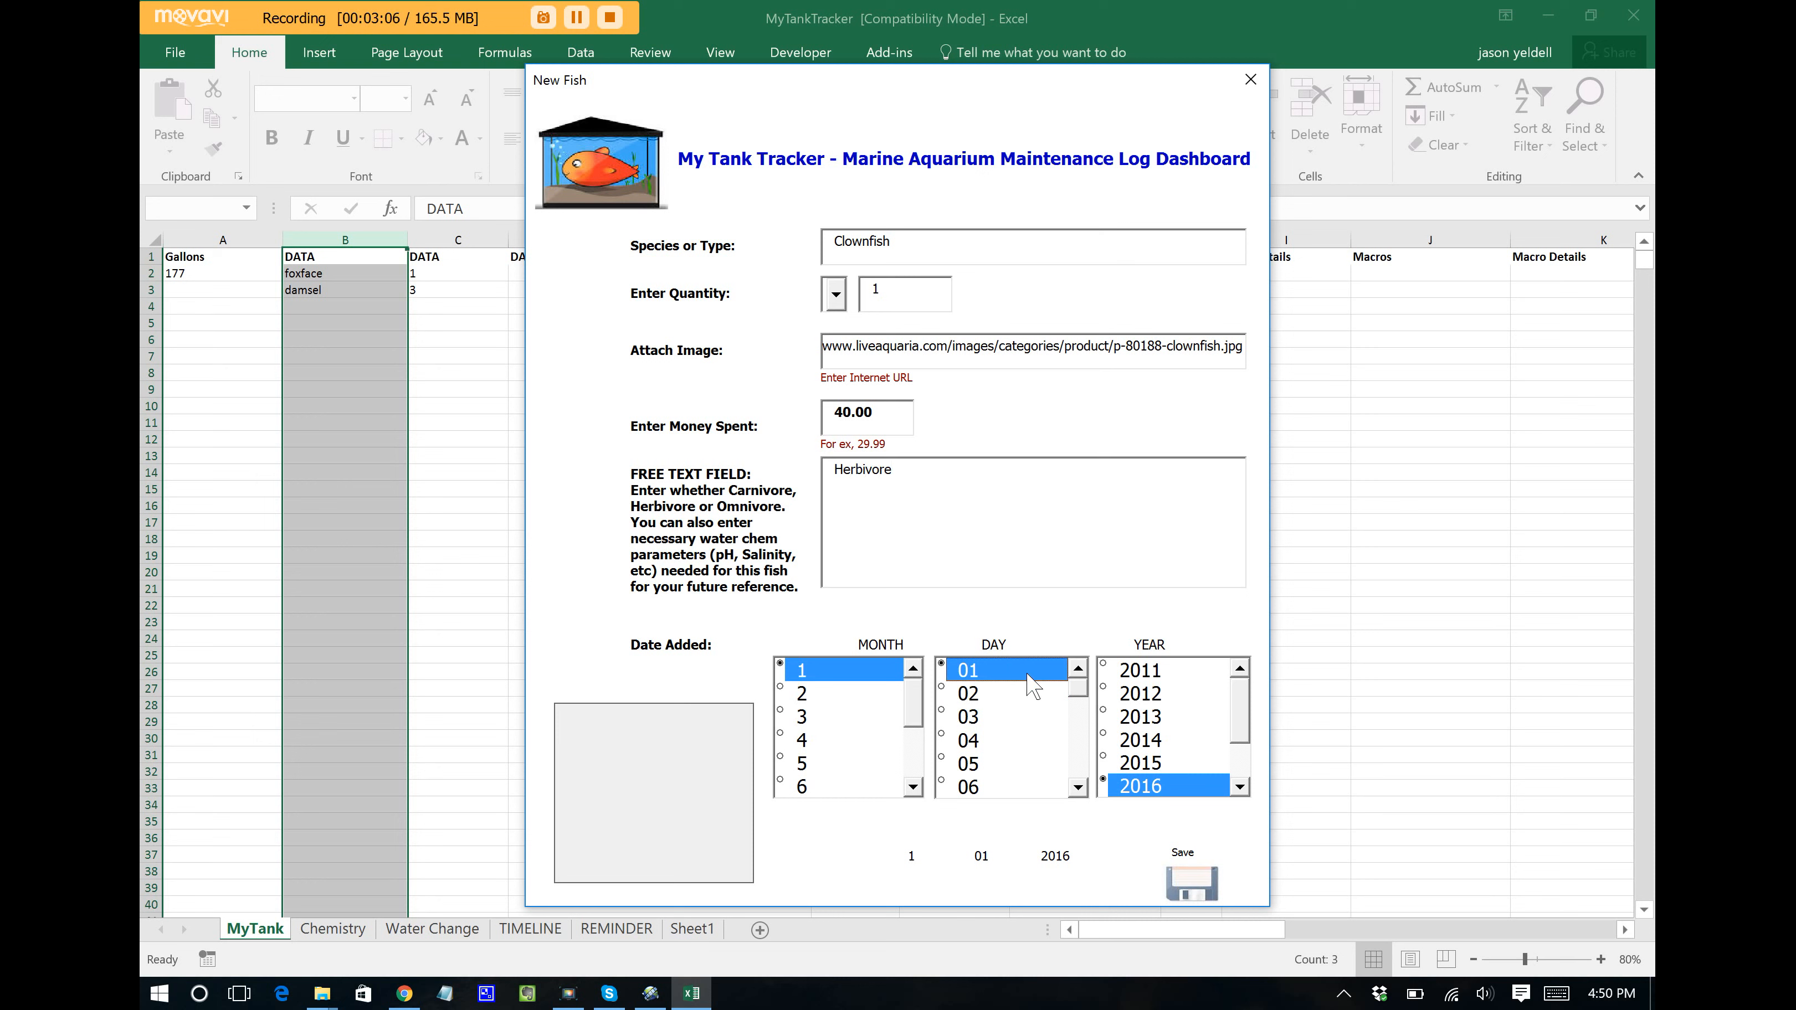
click(1191, 891)
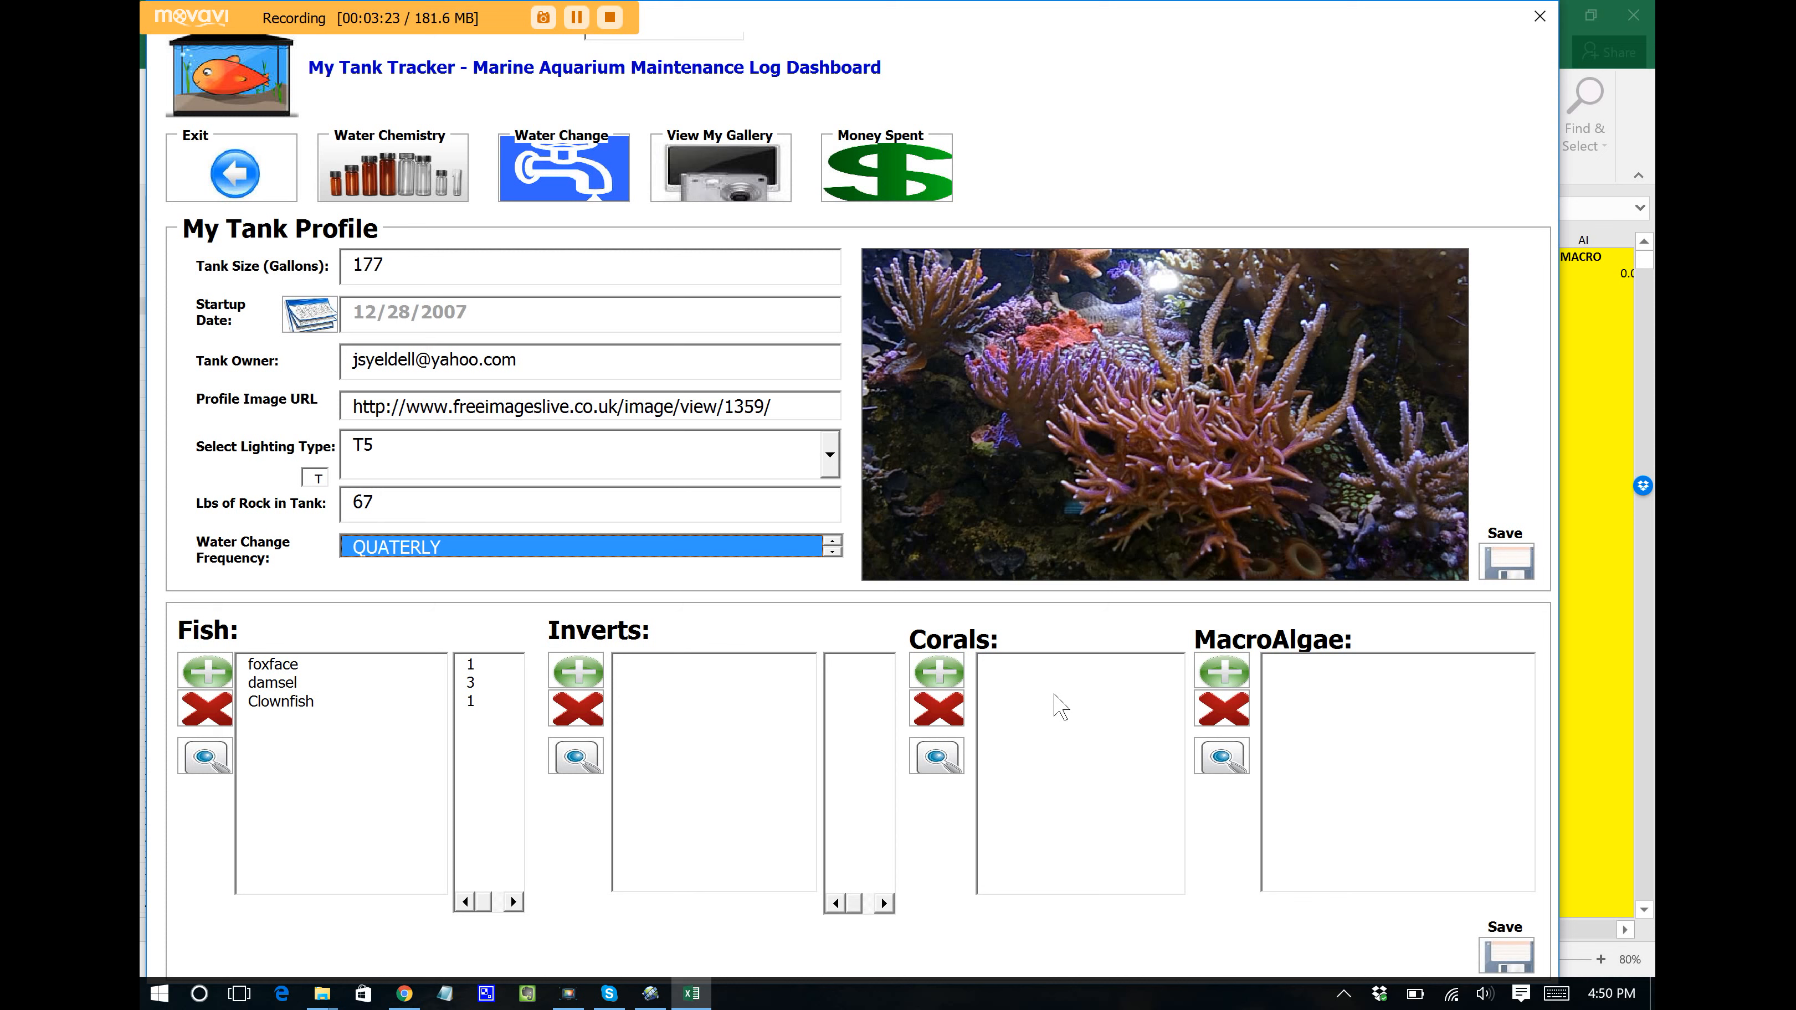
click(275, 706)
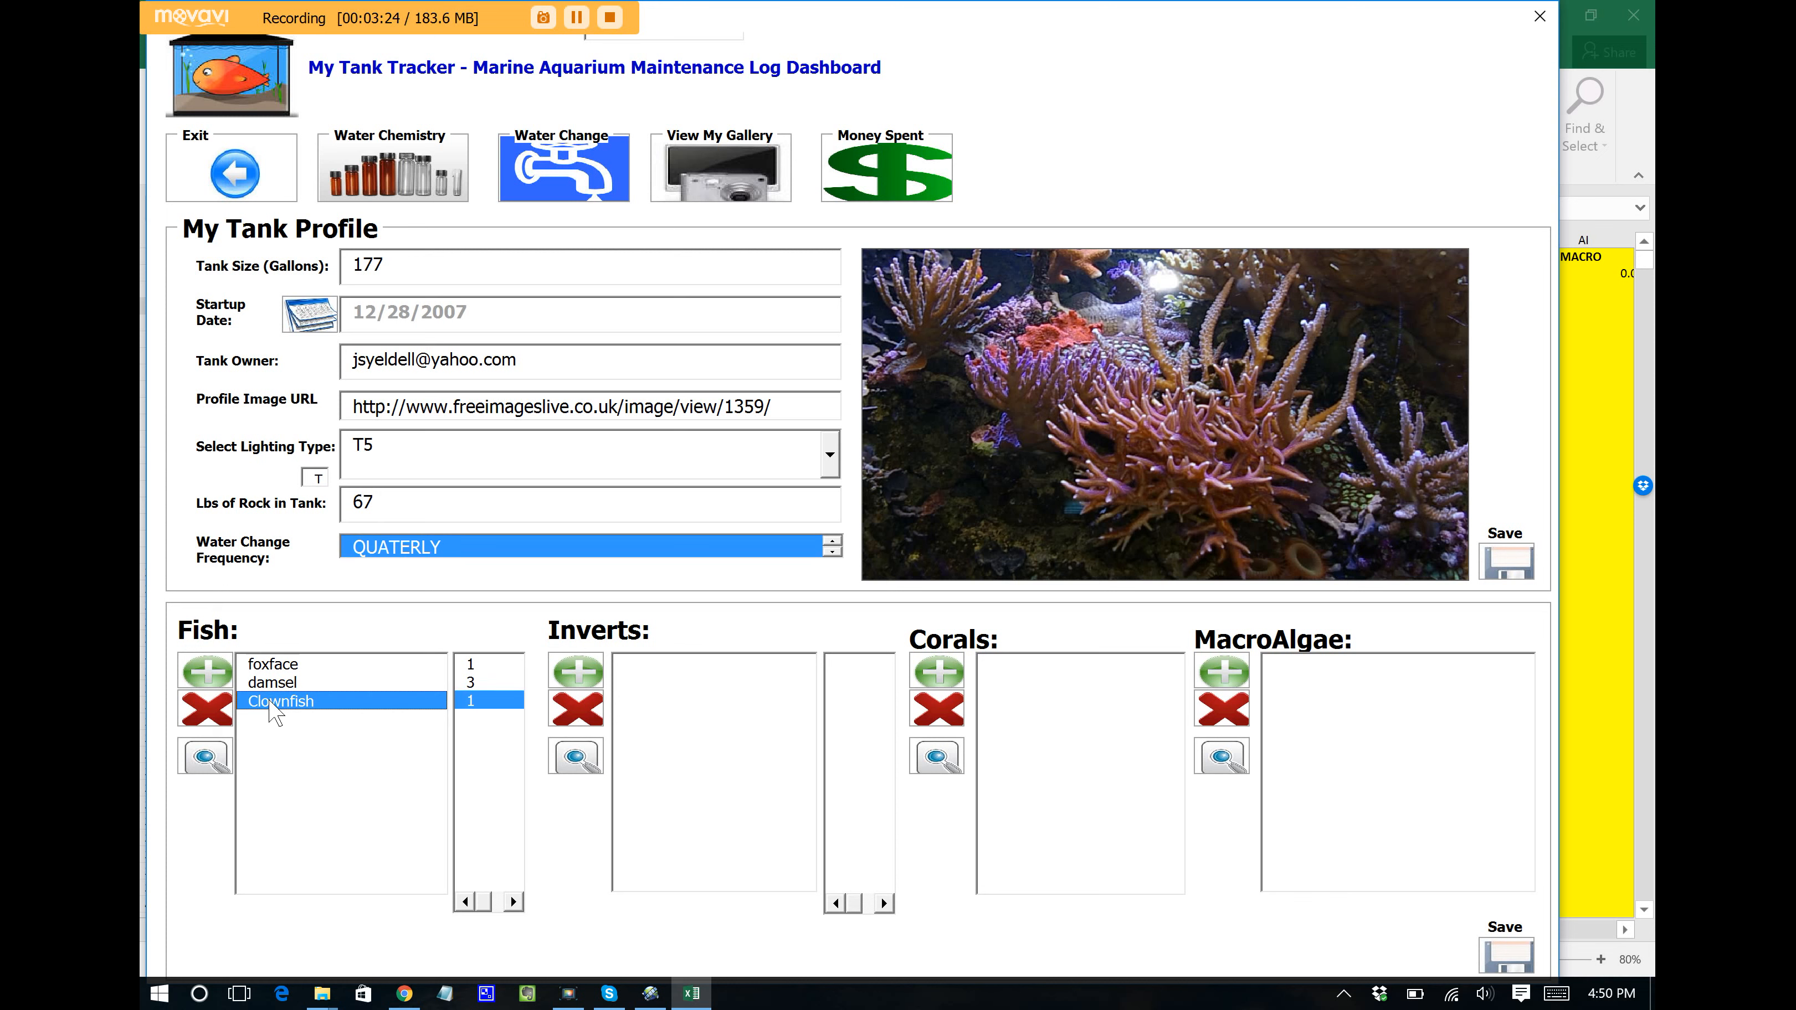
click(204, 765)
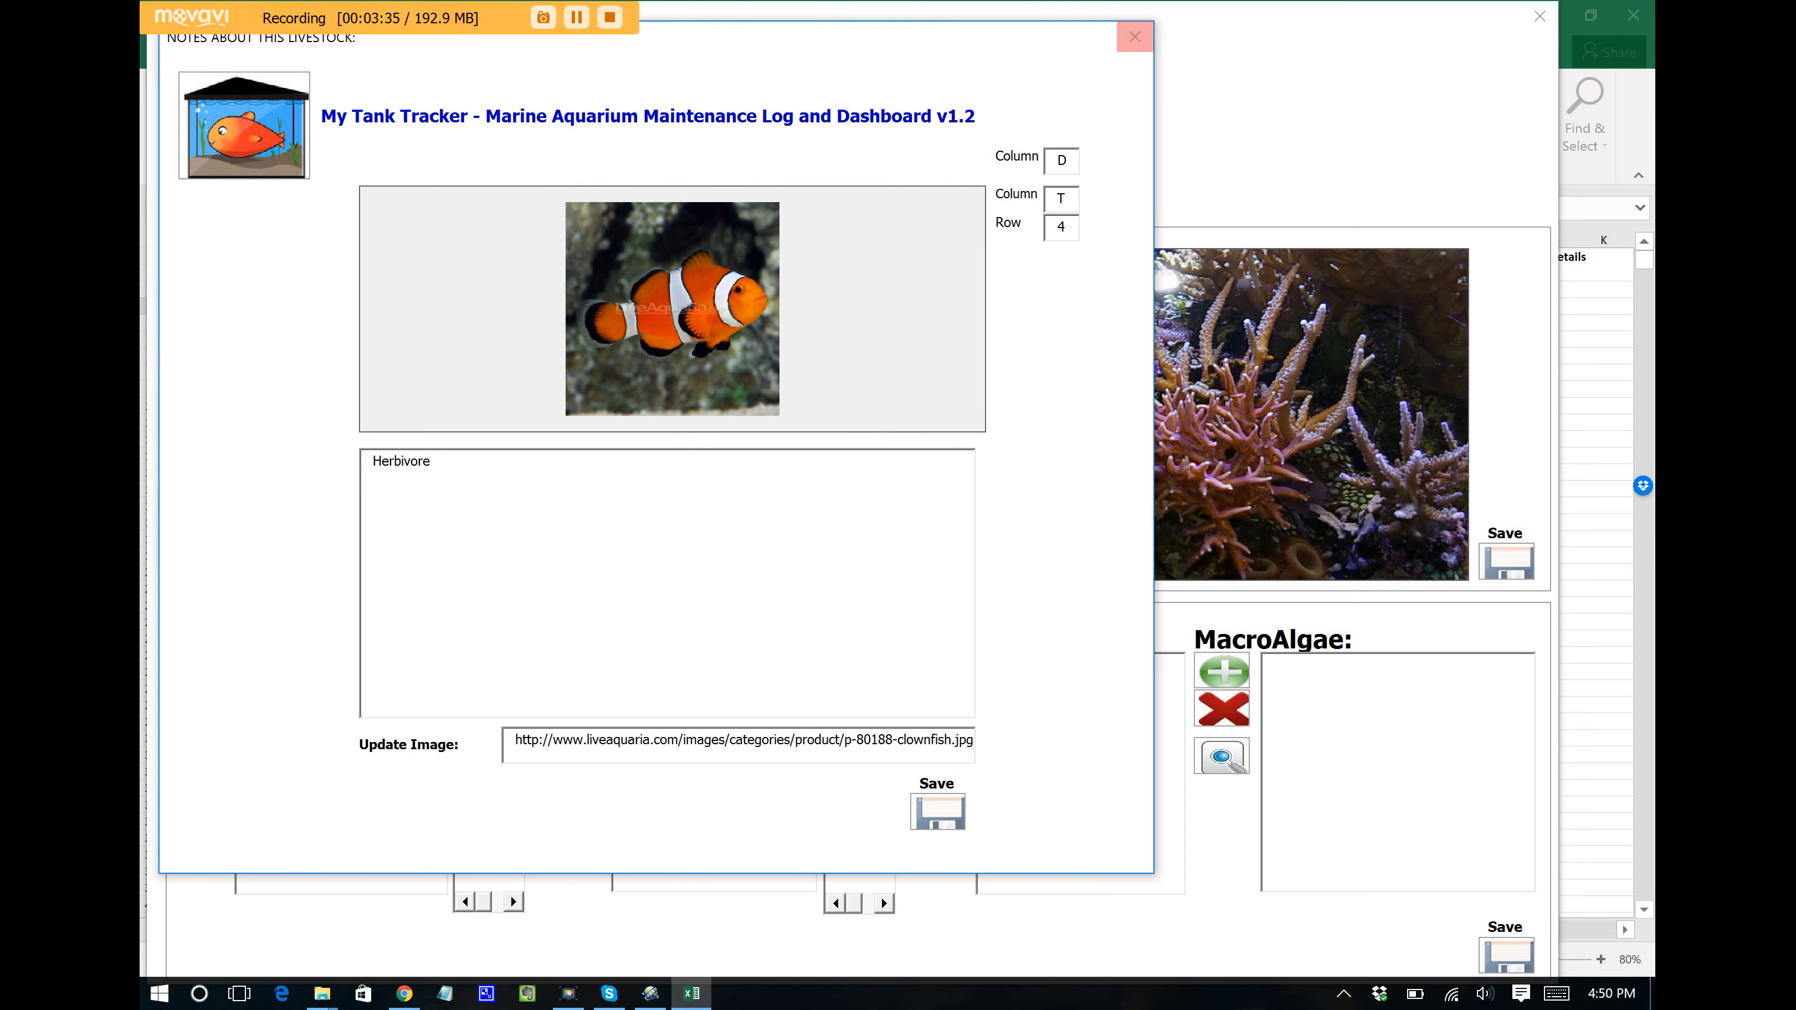
click(1135, 36)
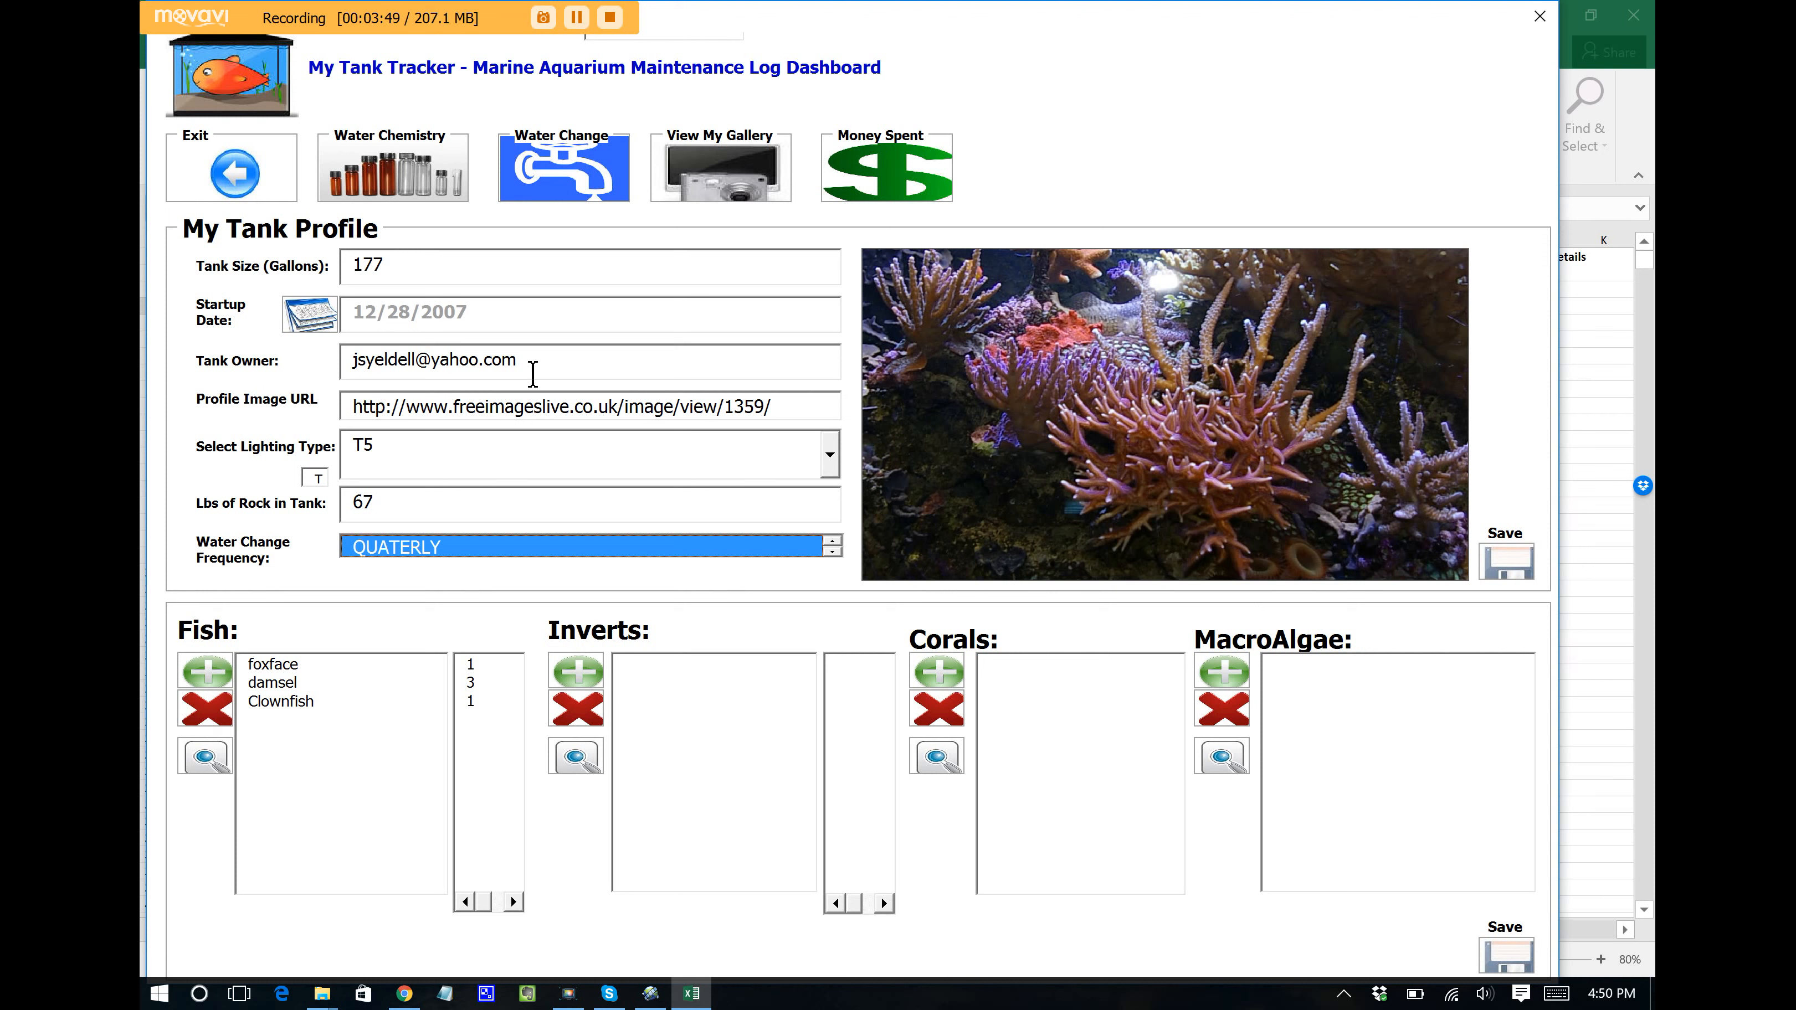
Step: Start a 1/02/2016 chemistry entry with salinity 1.029, nitrite 0.06 and pH 7.4
click(436, 164)
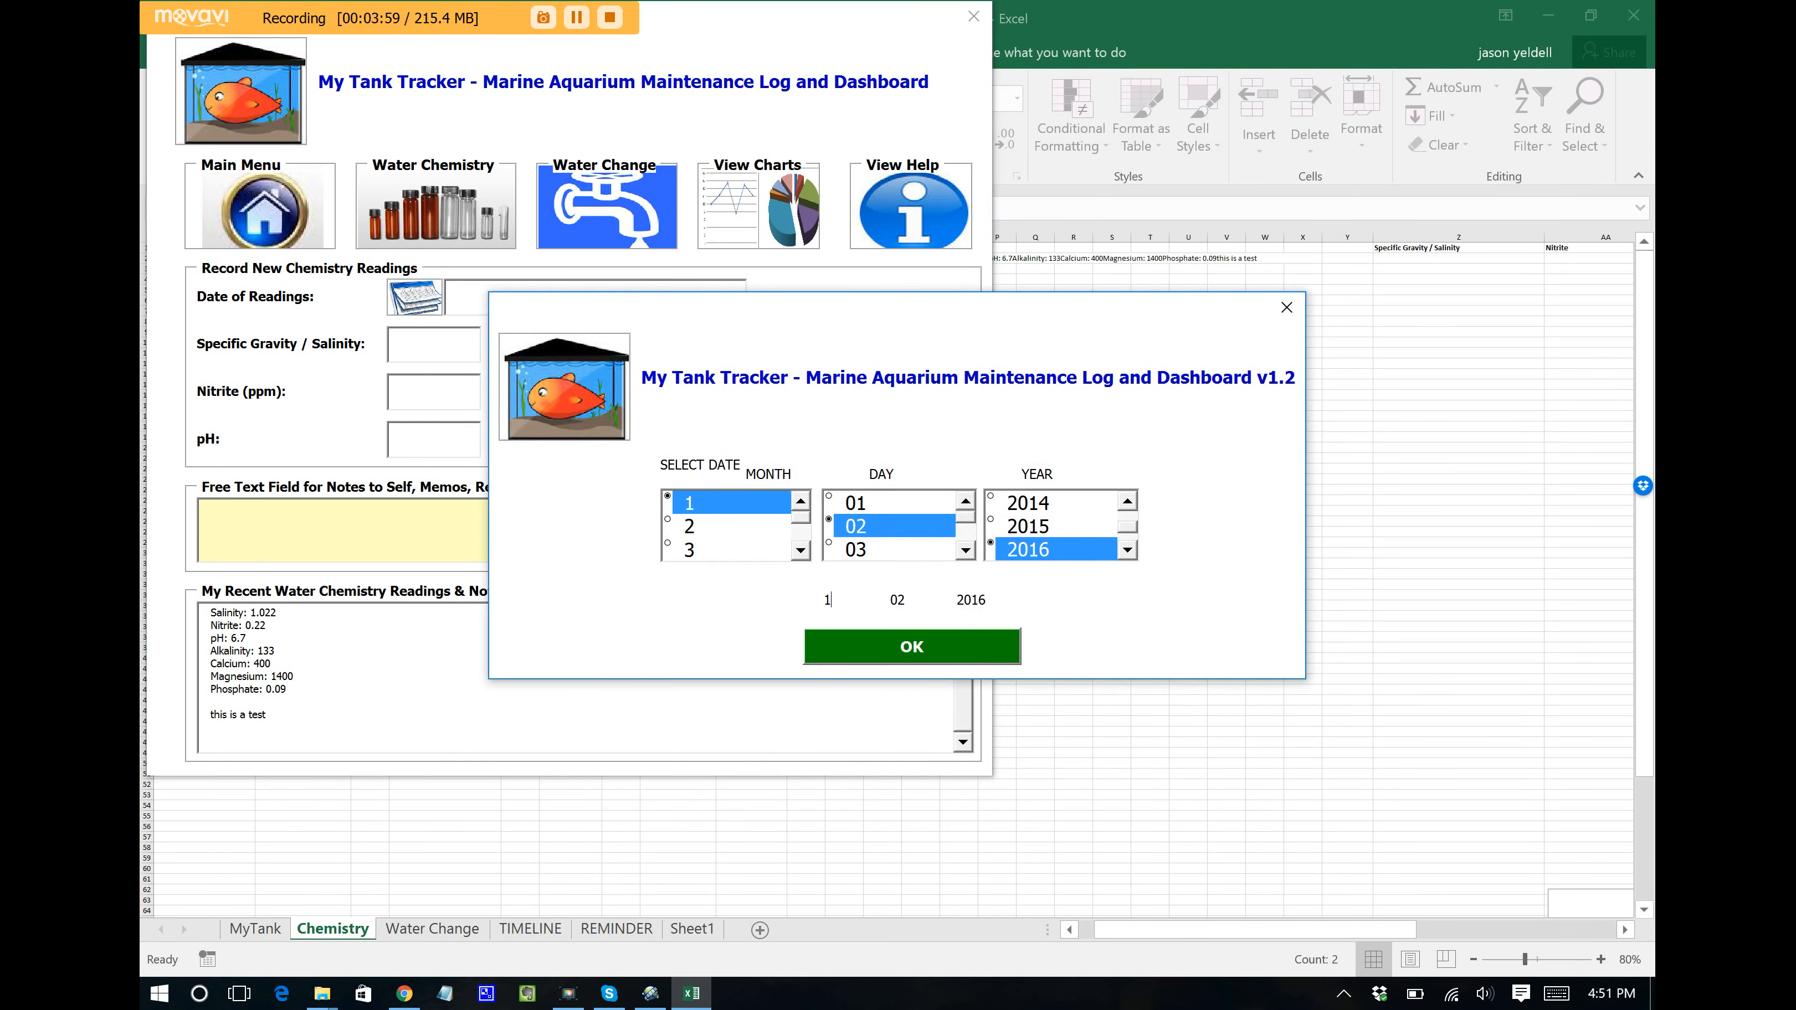
click(945, 657)
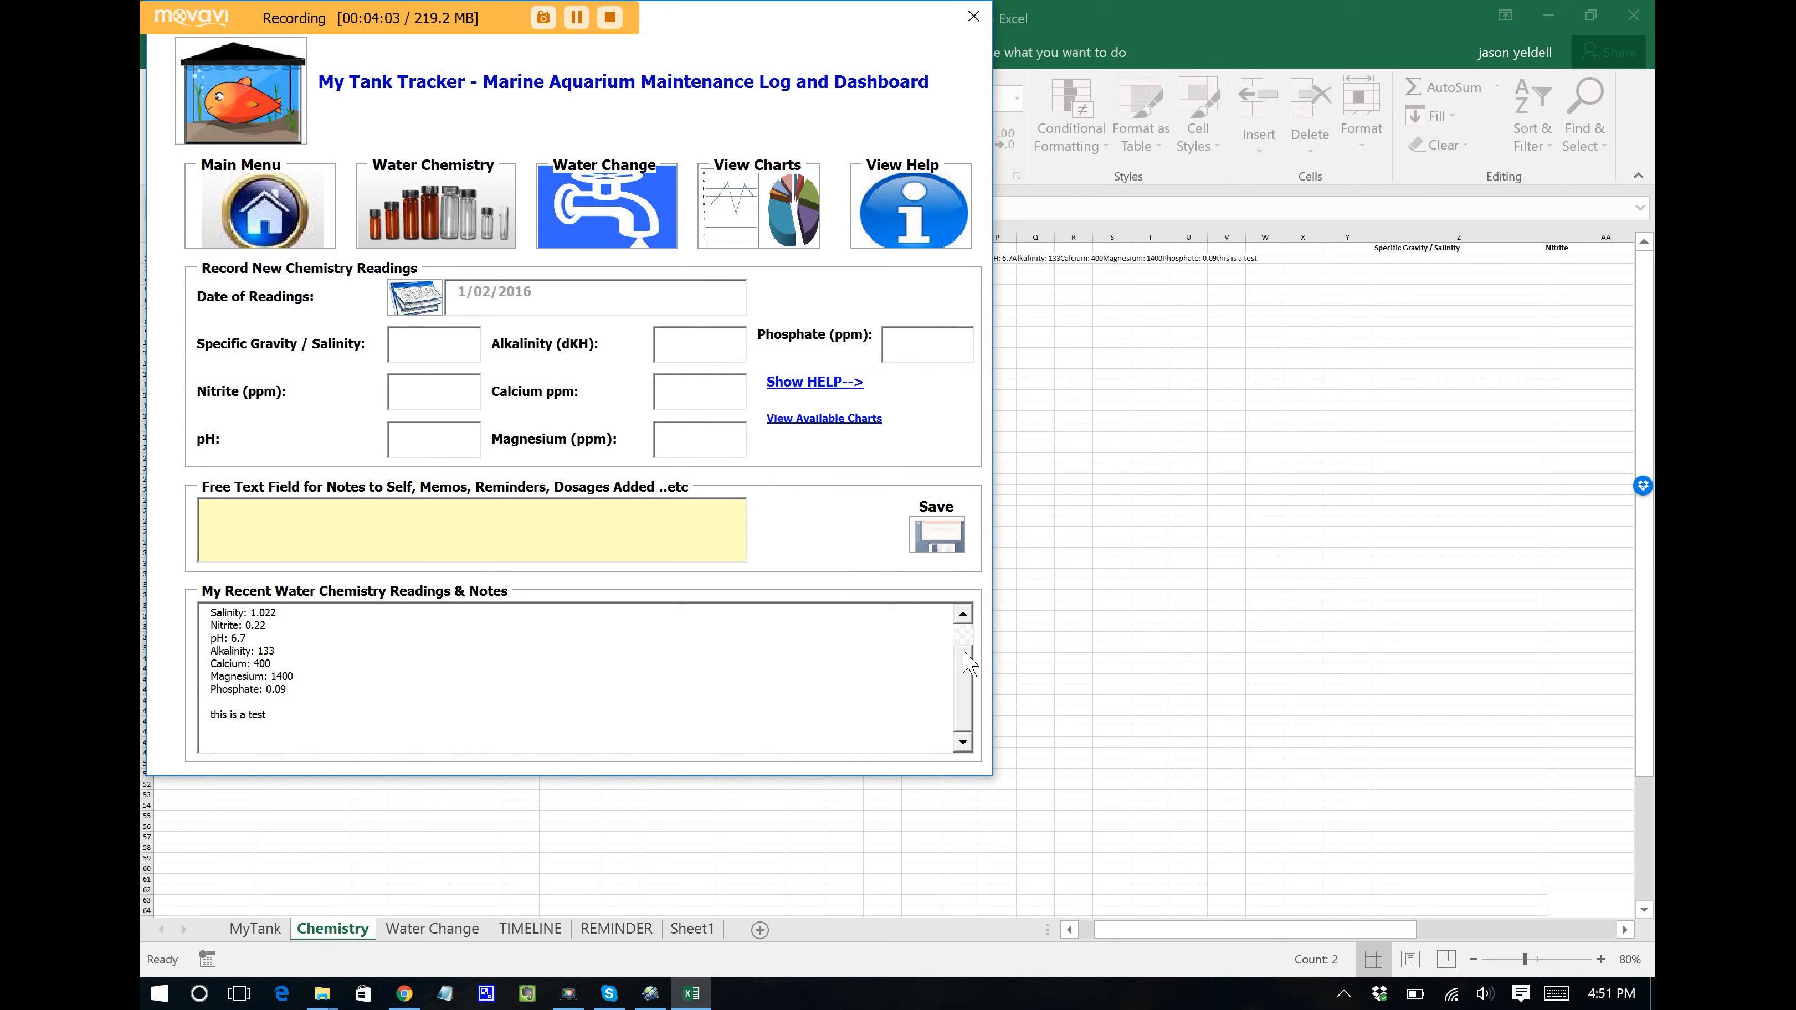
click(423, 347)
text(1.029)
click(434, 387)
text(0.06)
click(441, 444)
text(7.4)
Step: Enter alkalinity 150, calcium 600, magnesium 600, phosphate 0.03 and the note 'This is a test'
click(814, 383)
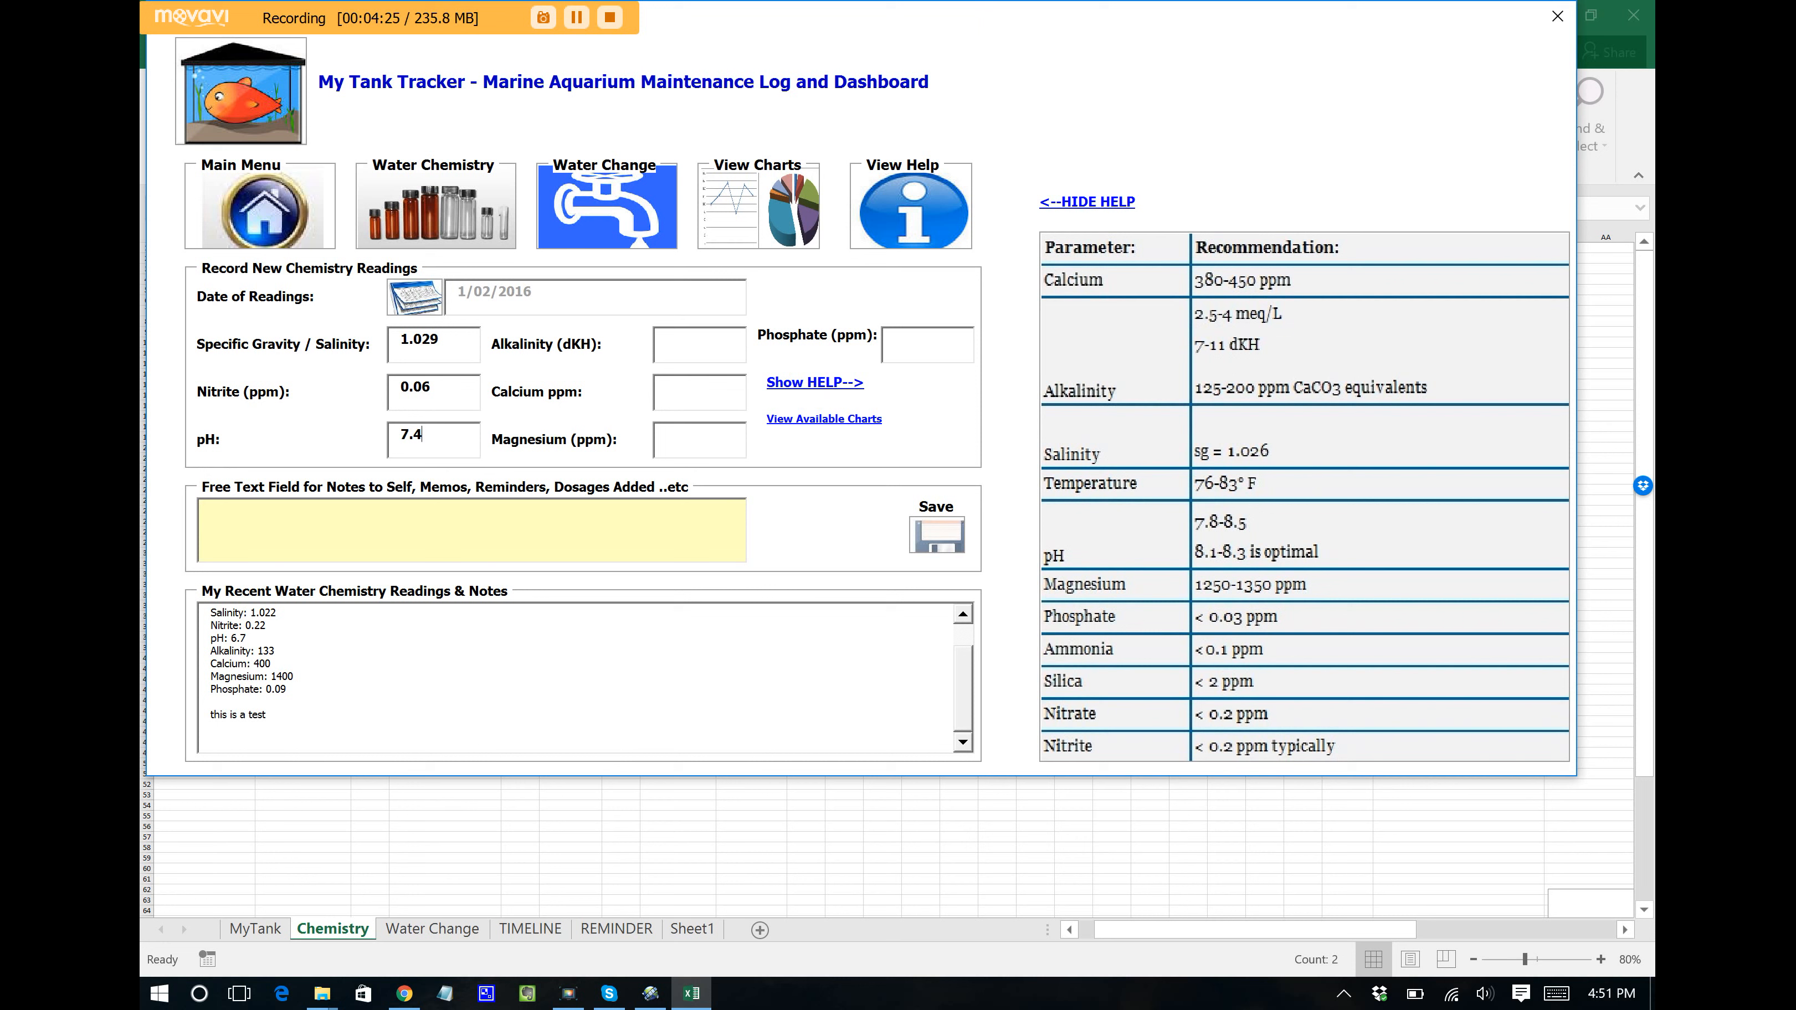
click(730, 336)
text(150)
text(600)
click(704, 432)
text(600)
click(900, 339)
text(0.03)
click(567, 515)
text(This is)
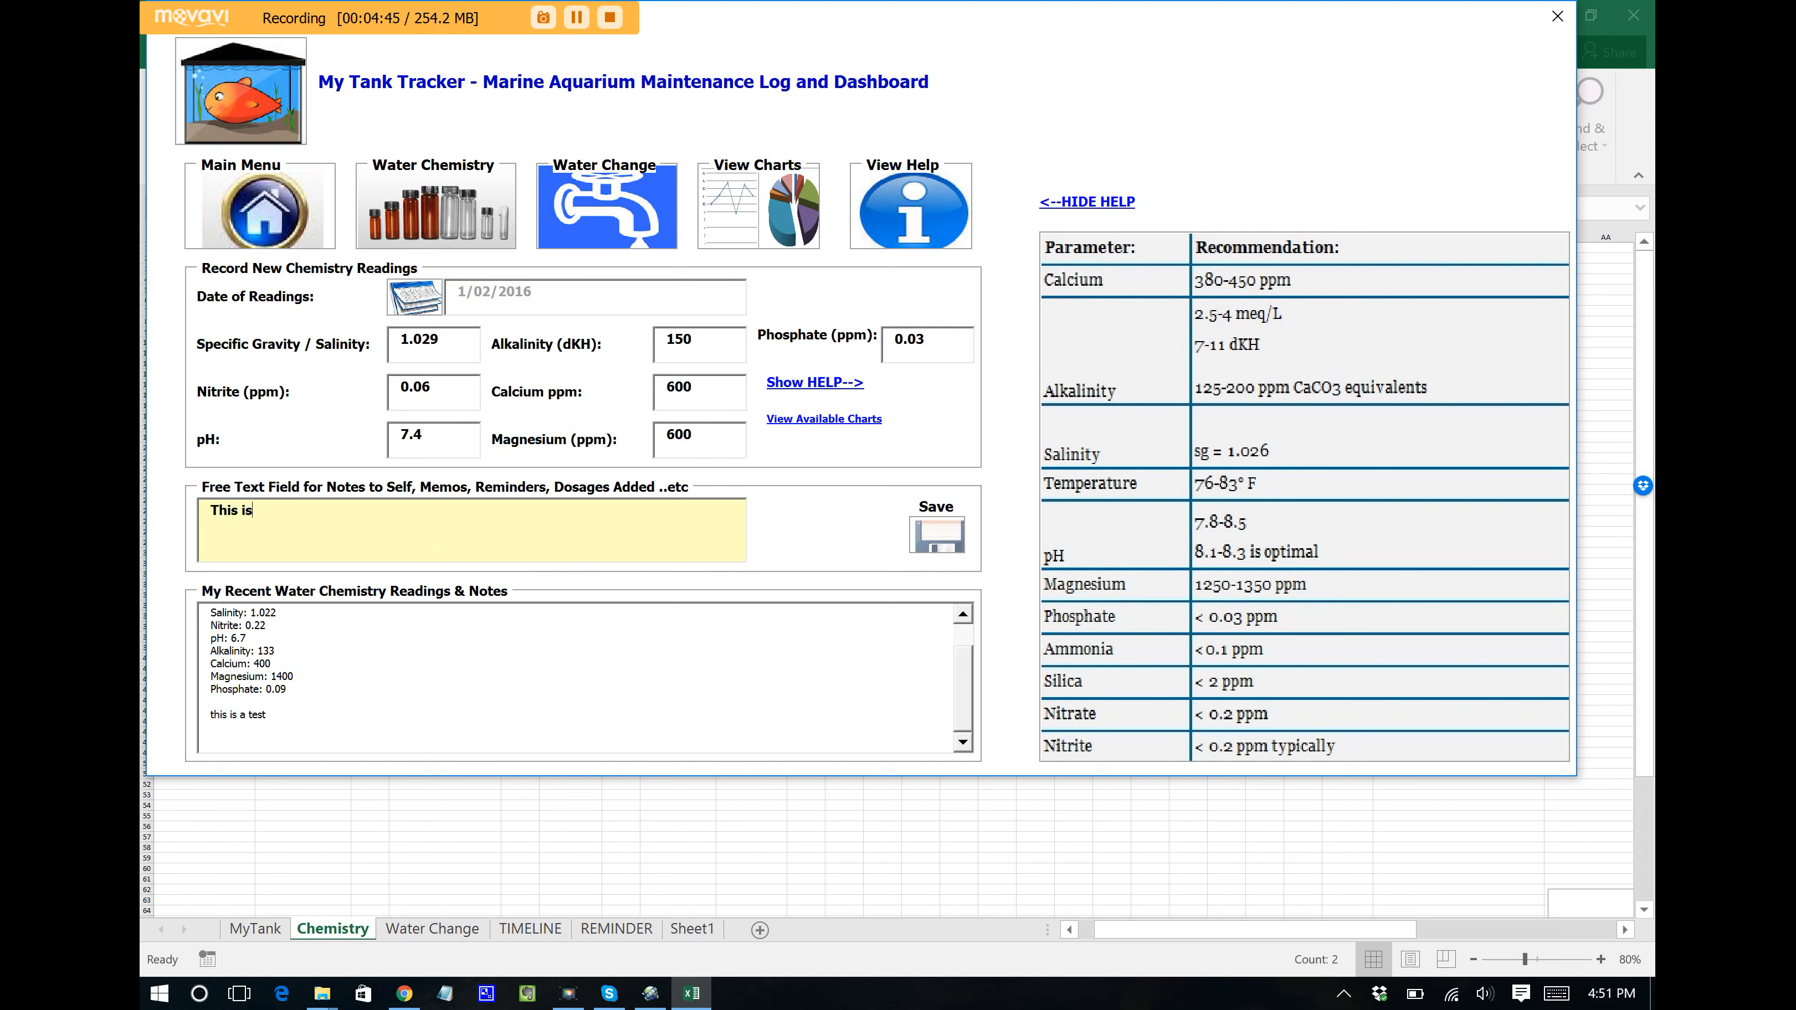
text( a test)
Step: Save the 1/02/2016 readings and dismiss the pH, alkalinity, calcium and magnesium warnings
click(927, 532)
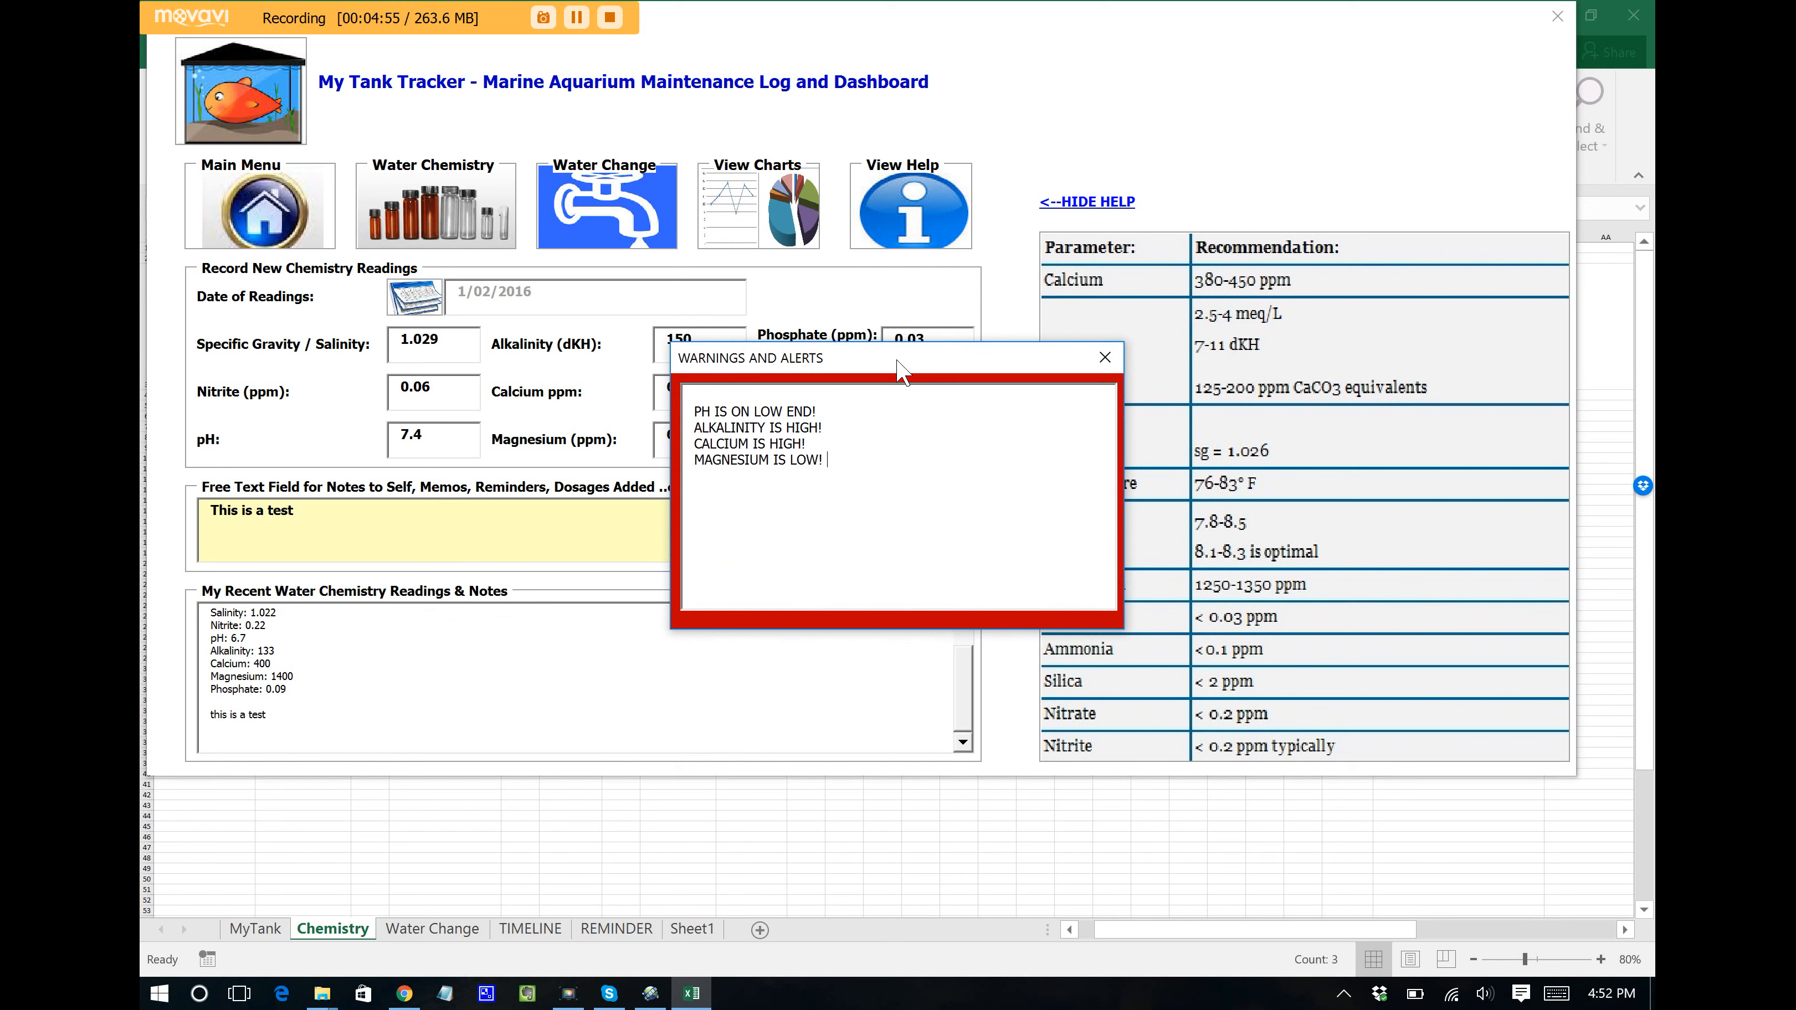
drag(906, 363, 1245, 201)
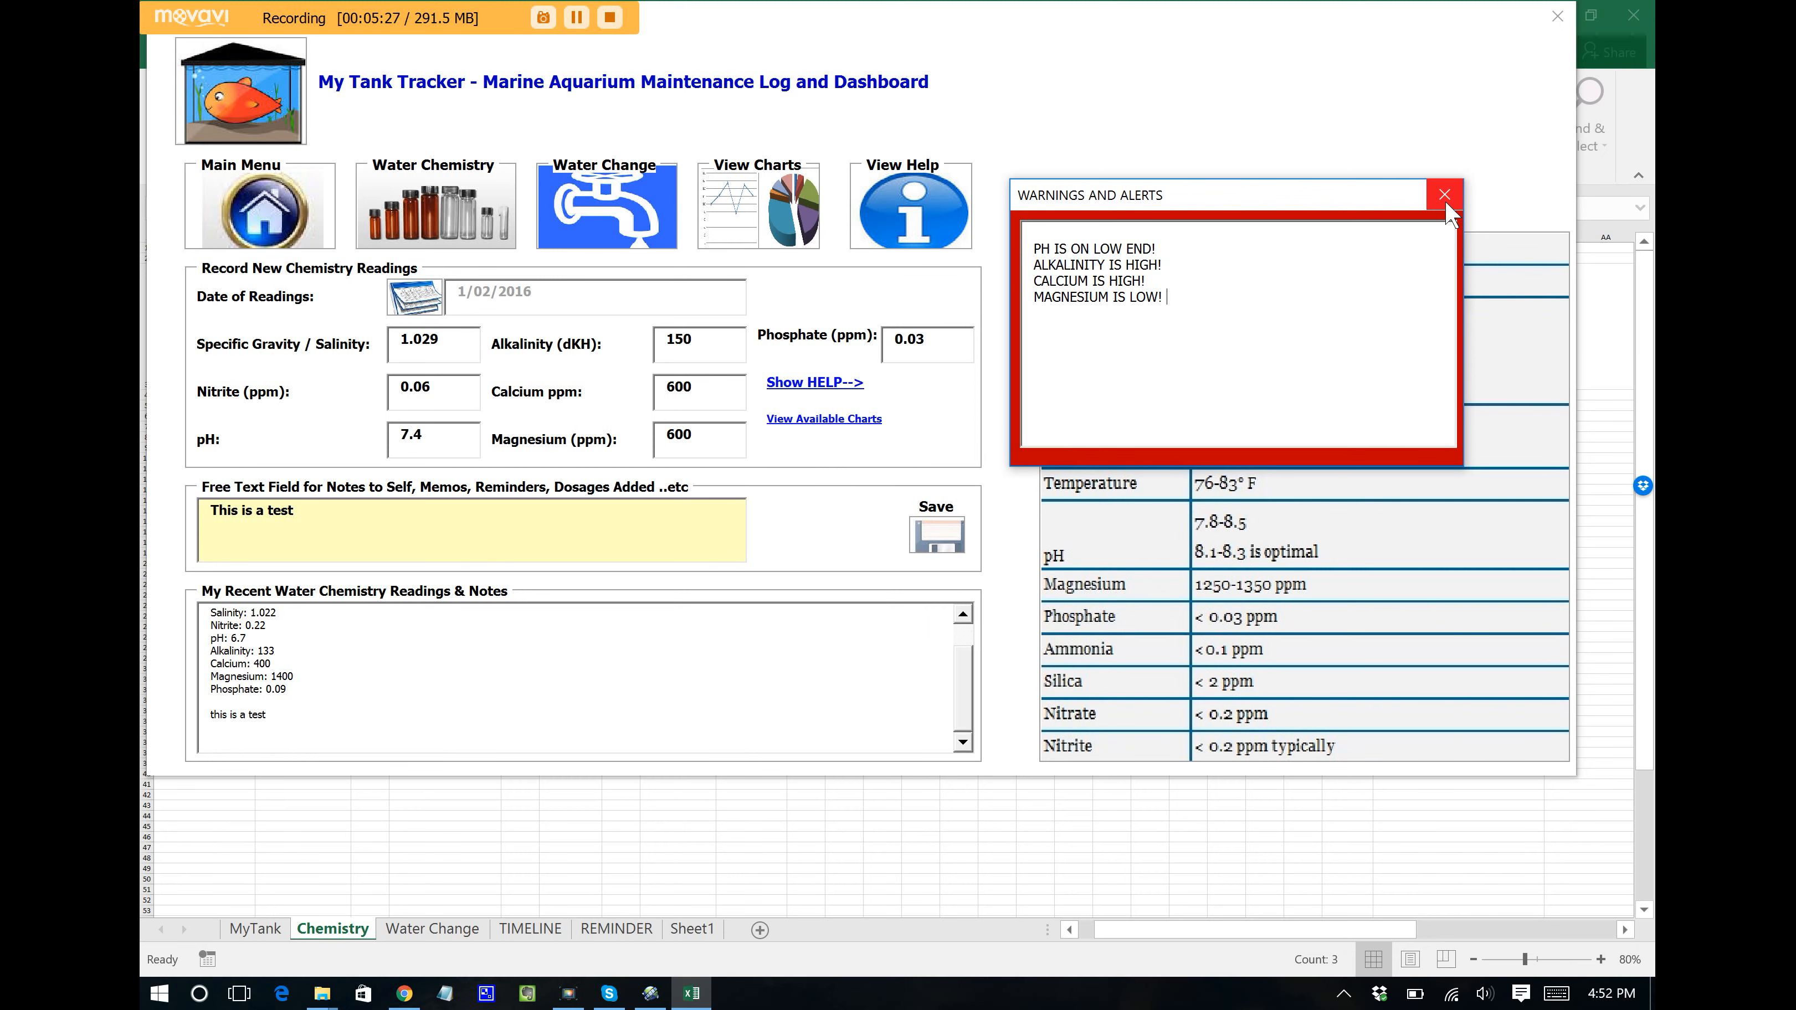
click(1446, 202)
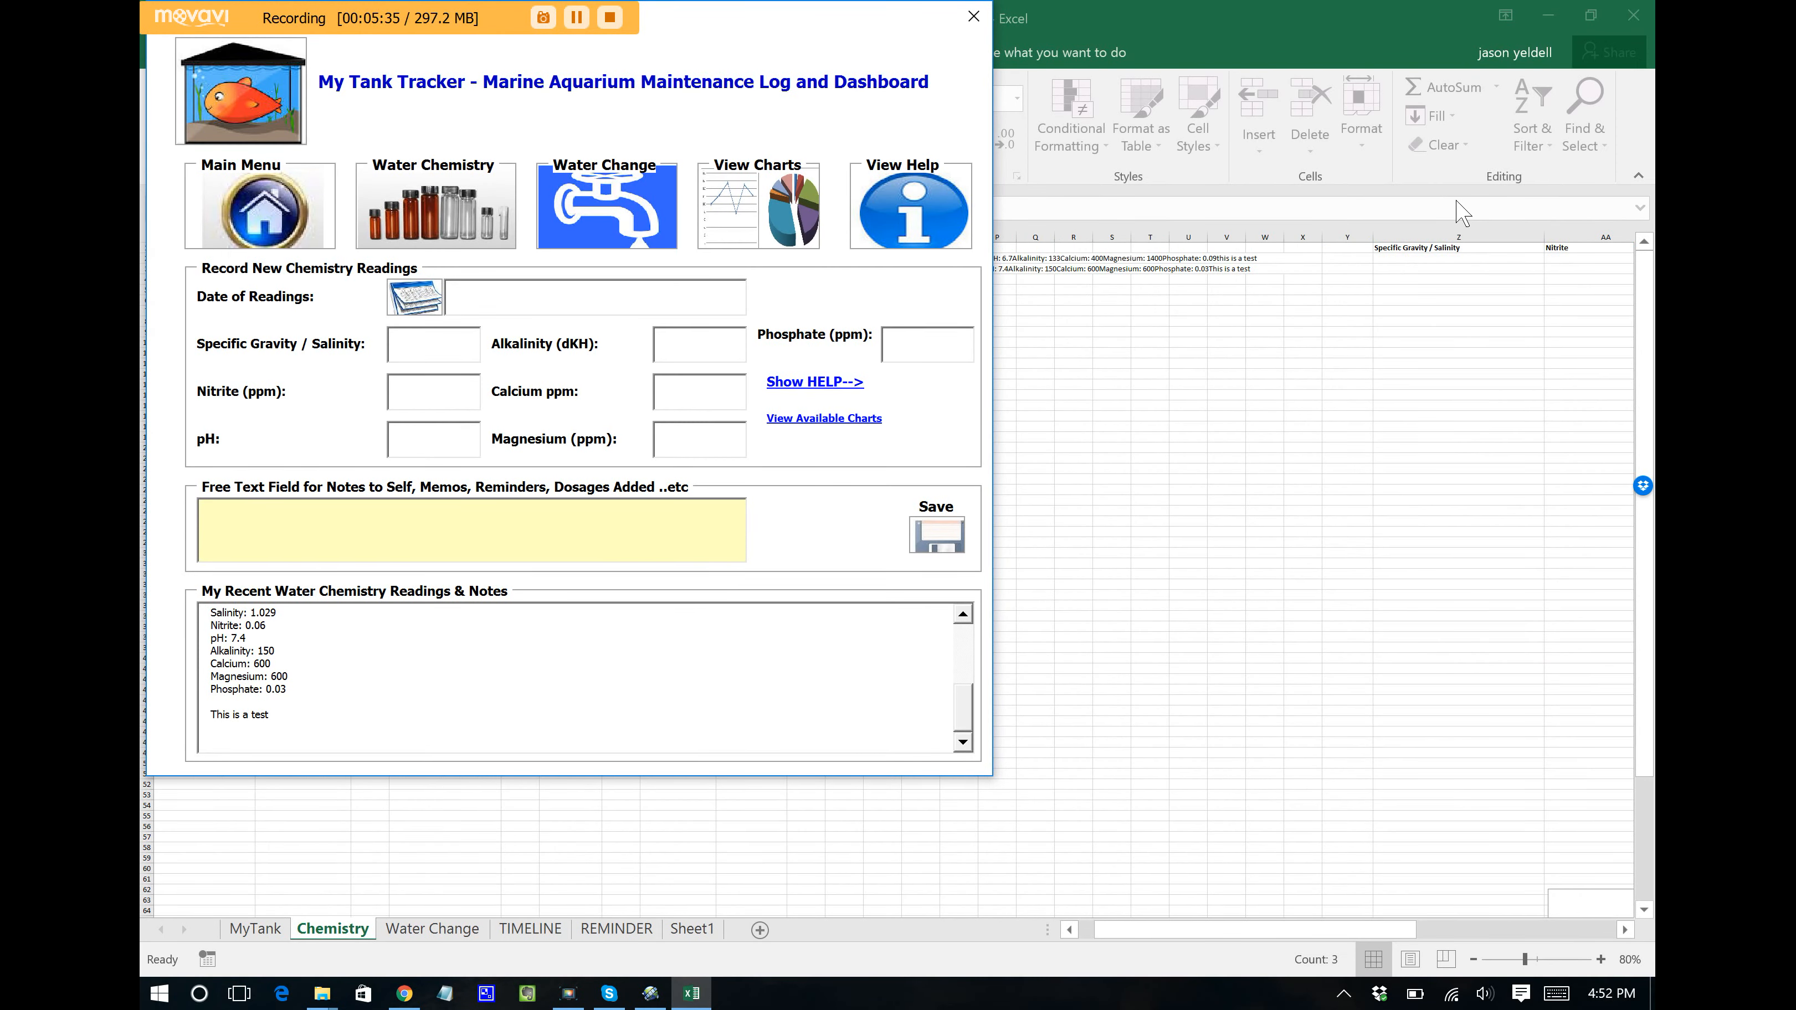
click(758, 208)
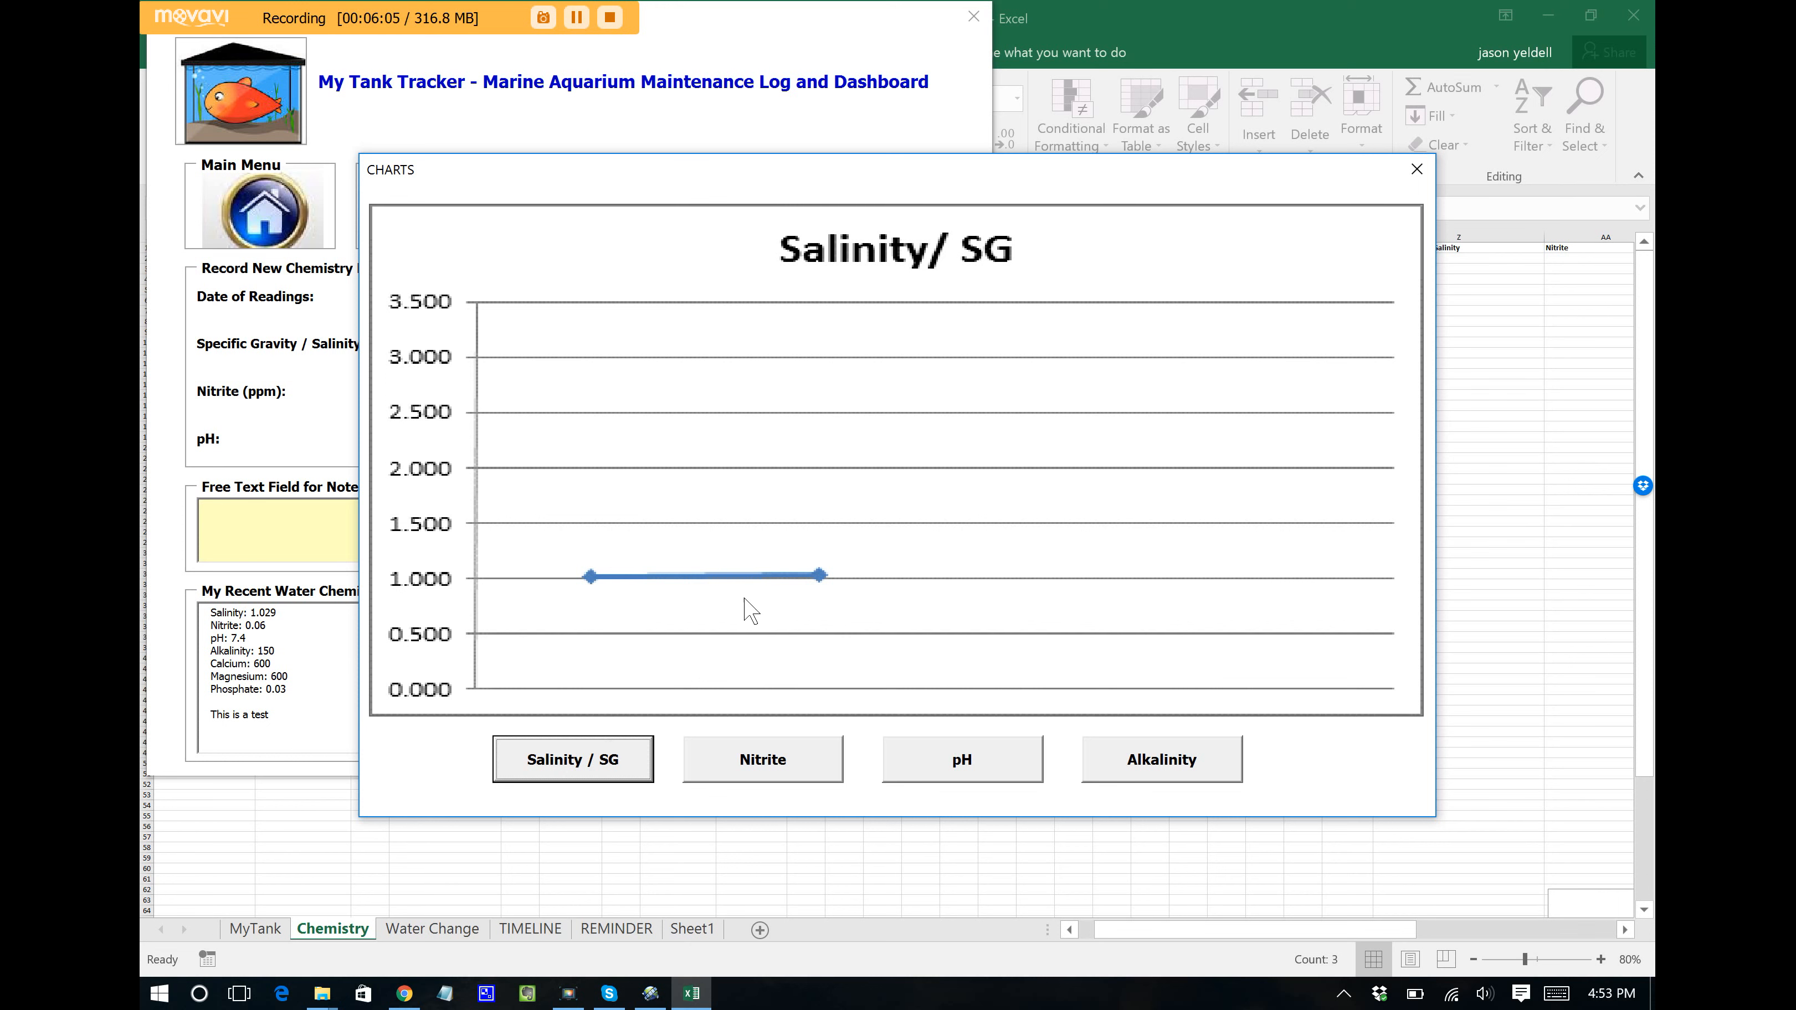
click(770, 775)
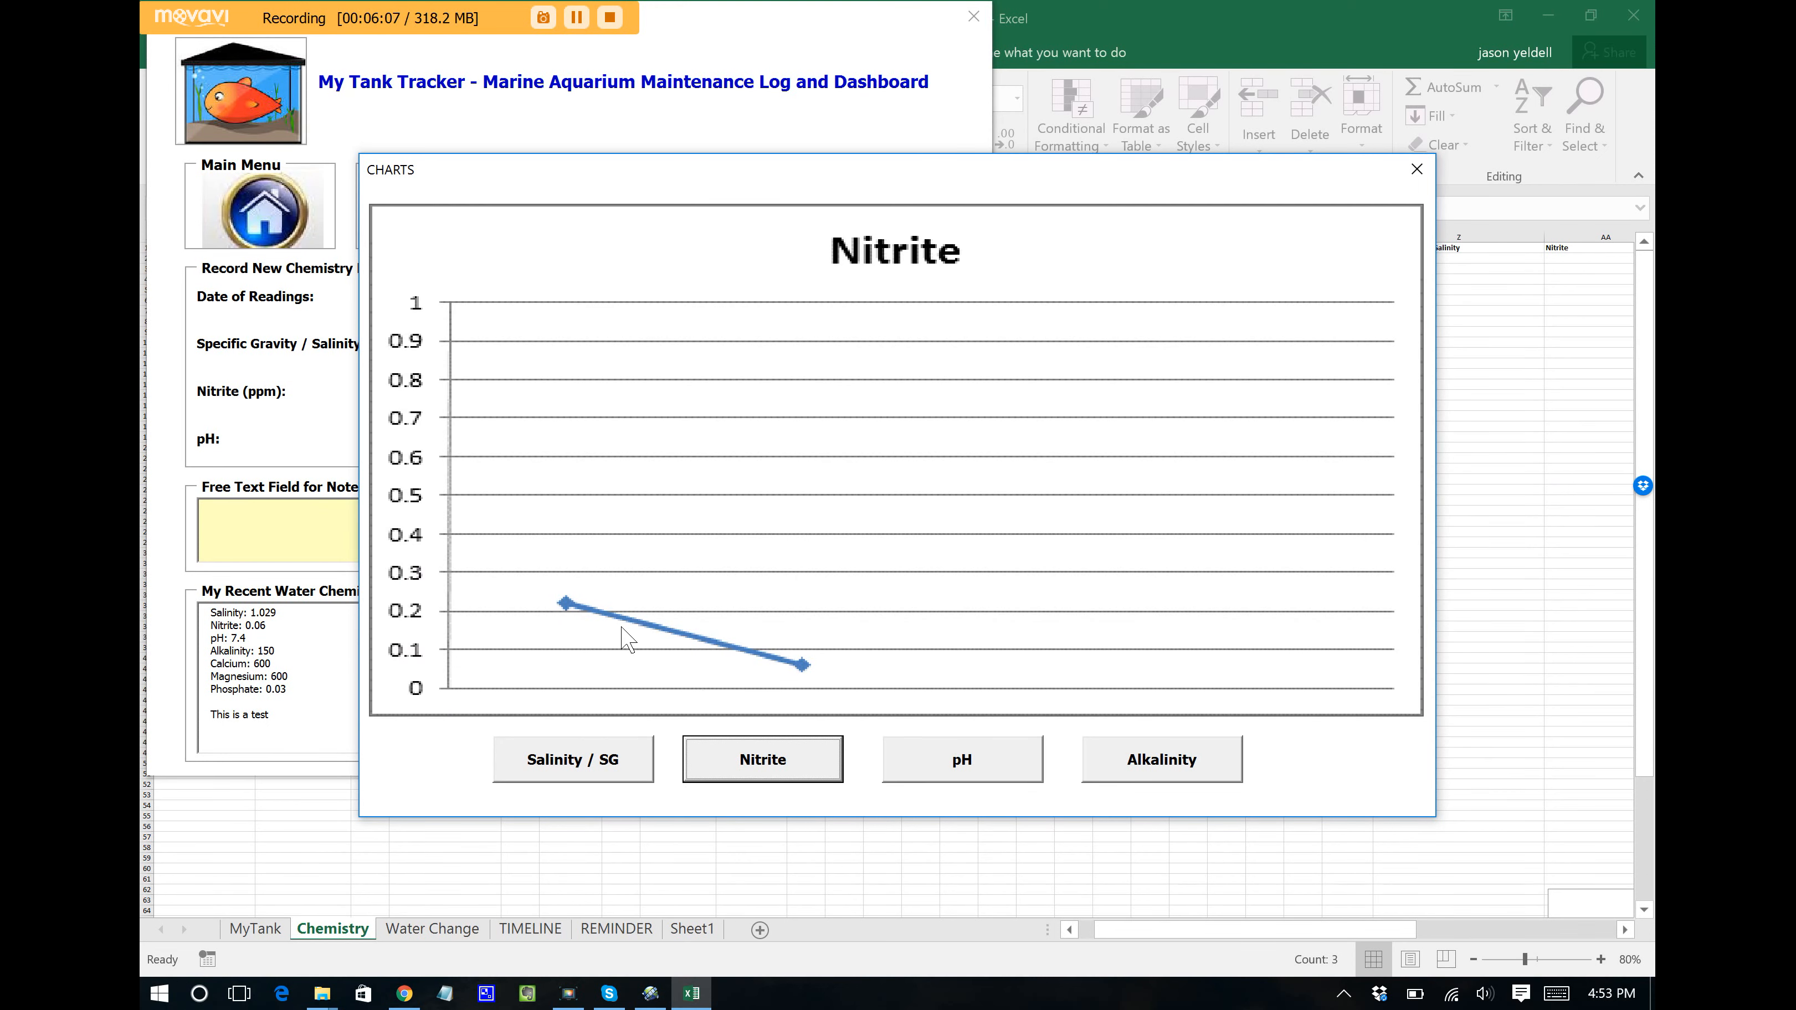
click(975, 777)
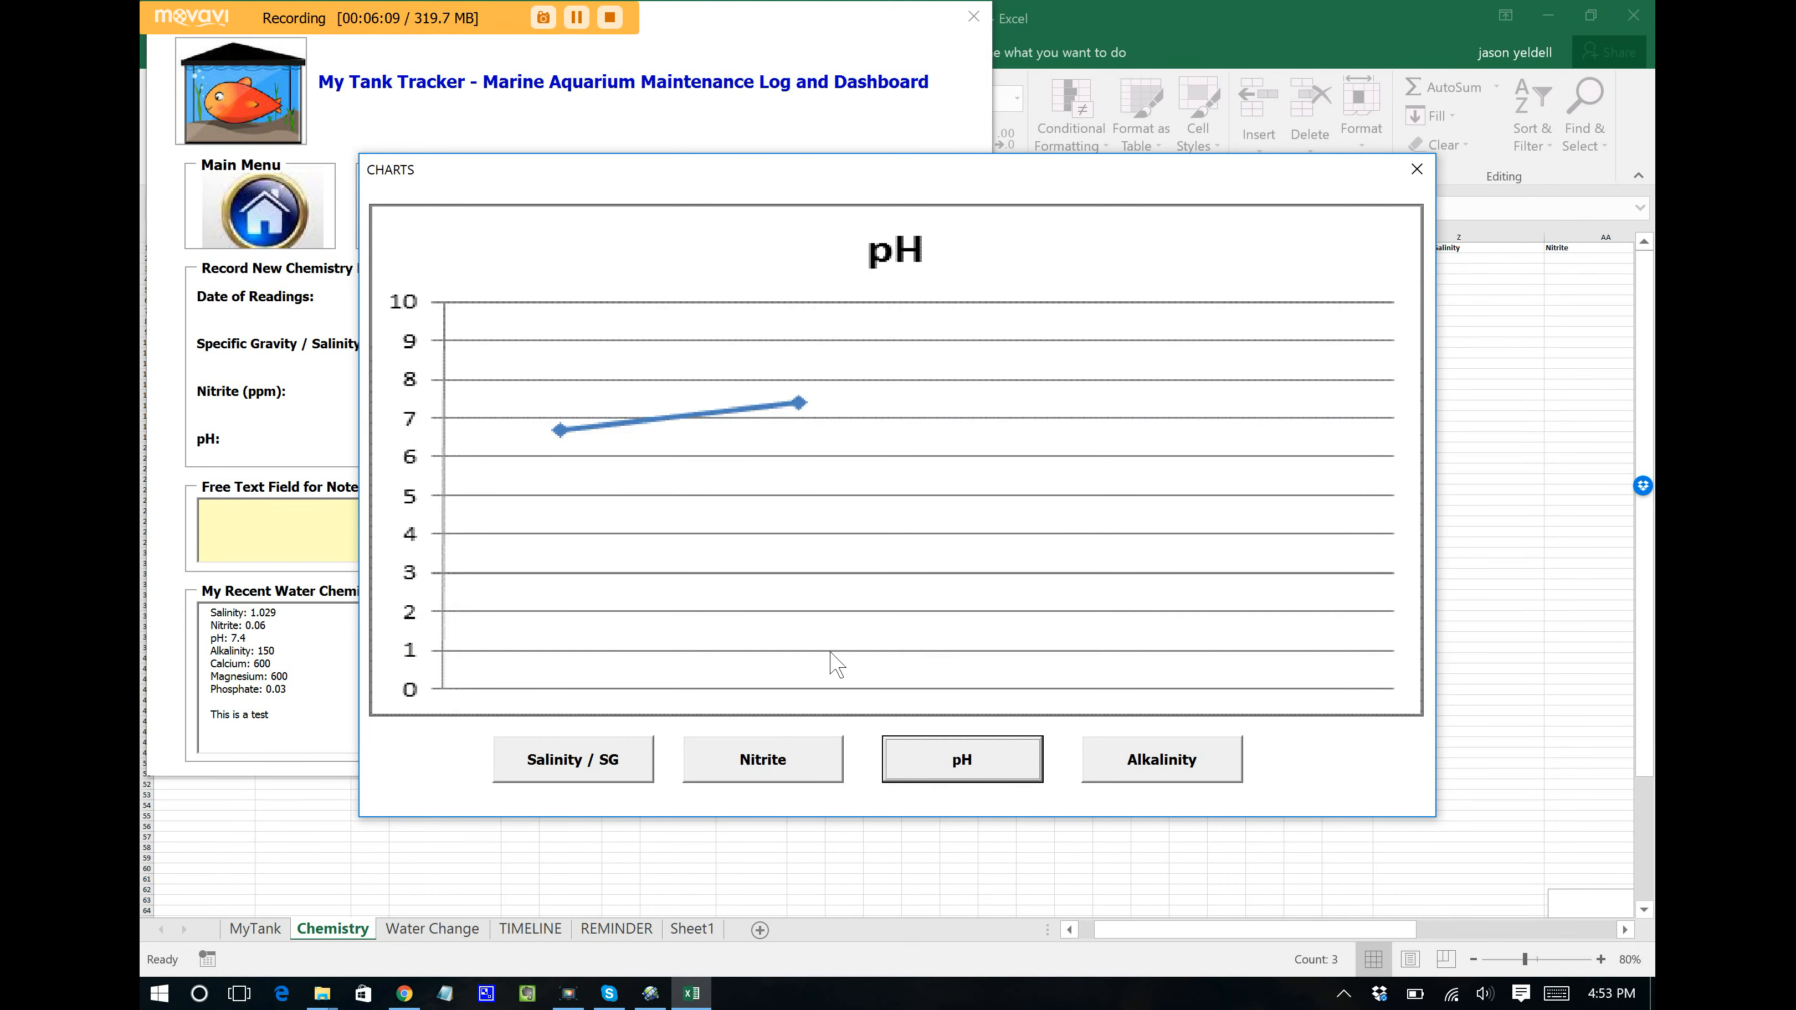
click(1207, 779)
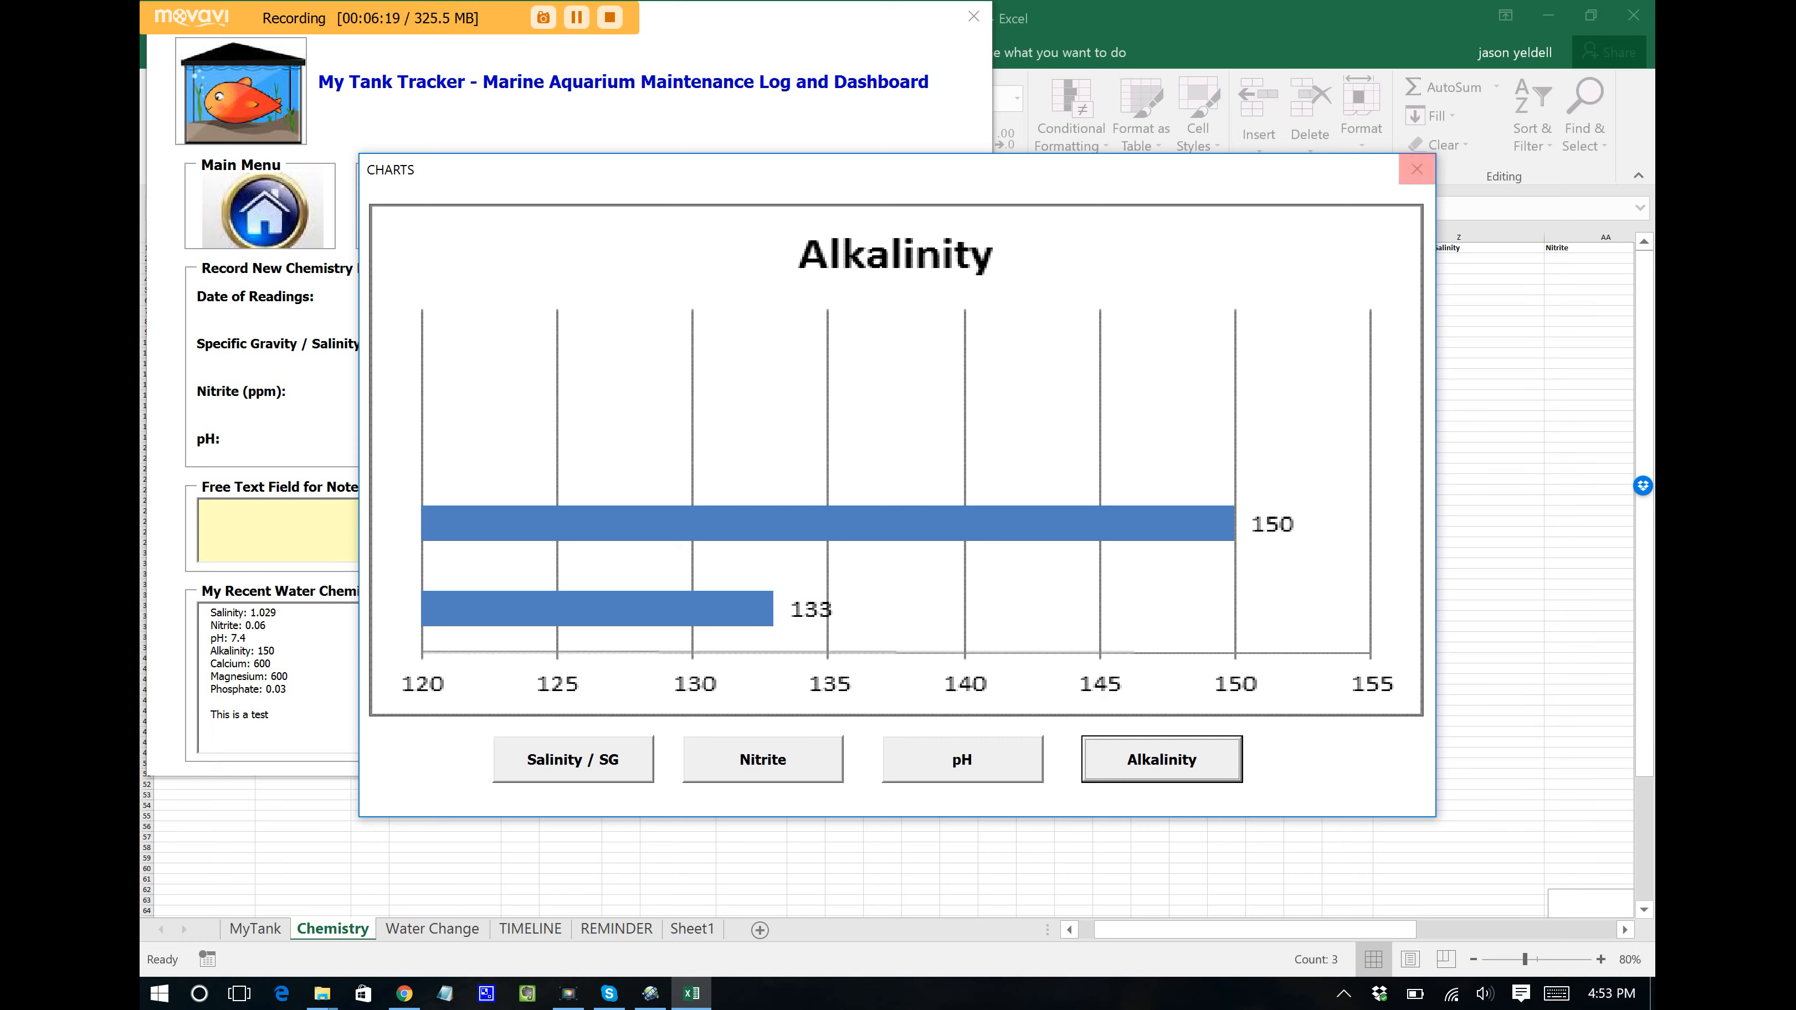
click(1417, 169)
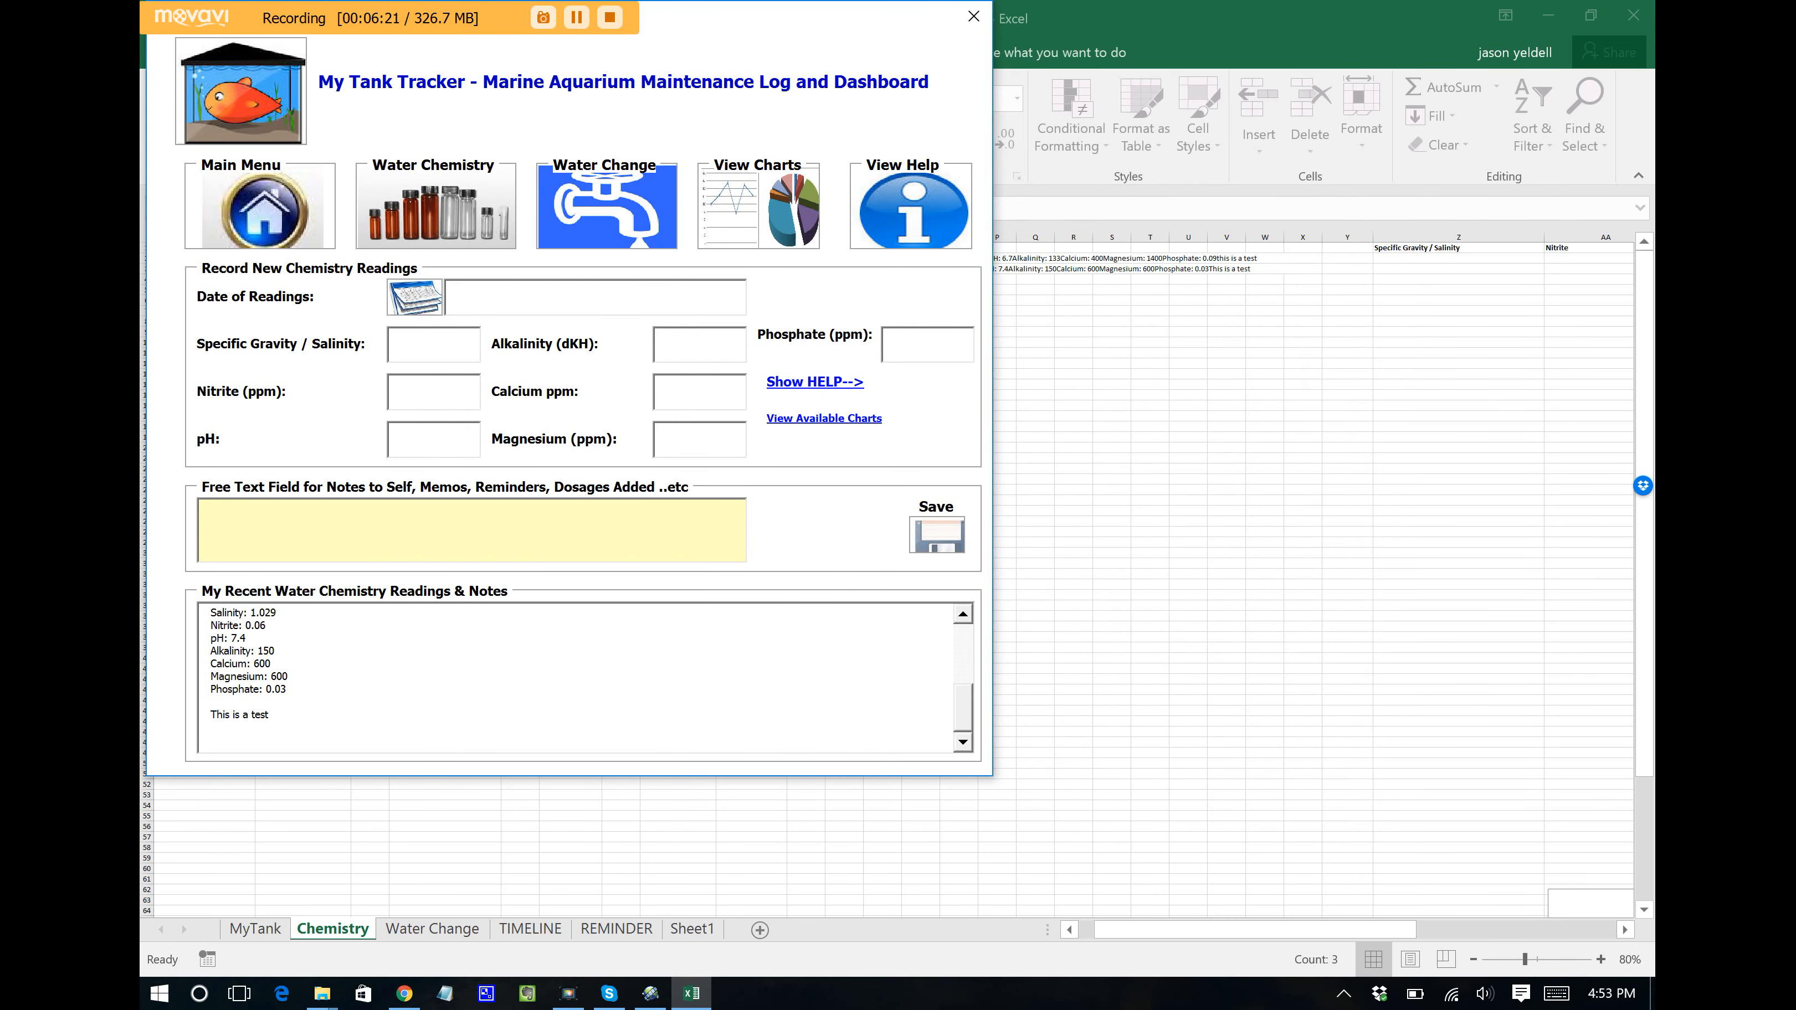
Step: Log a 69-gallon water change dated 1/02/2016 and acknowledge the 'Water change Added' message
click(607, 207)
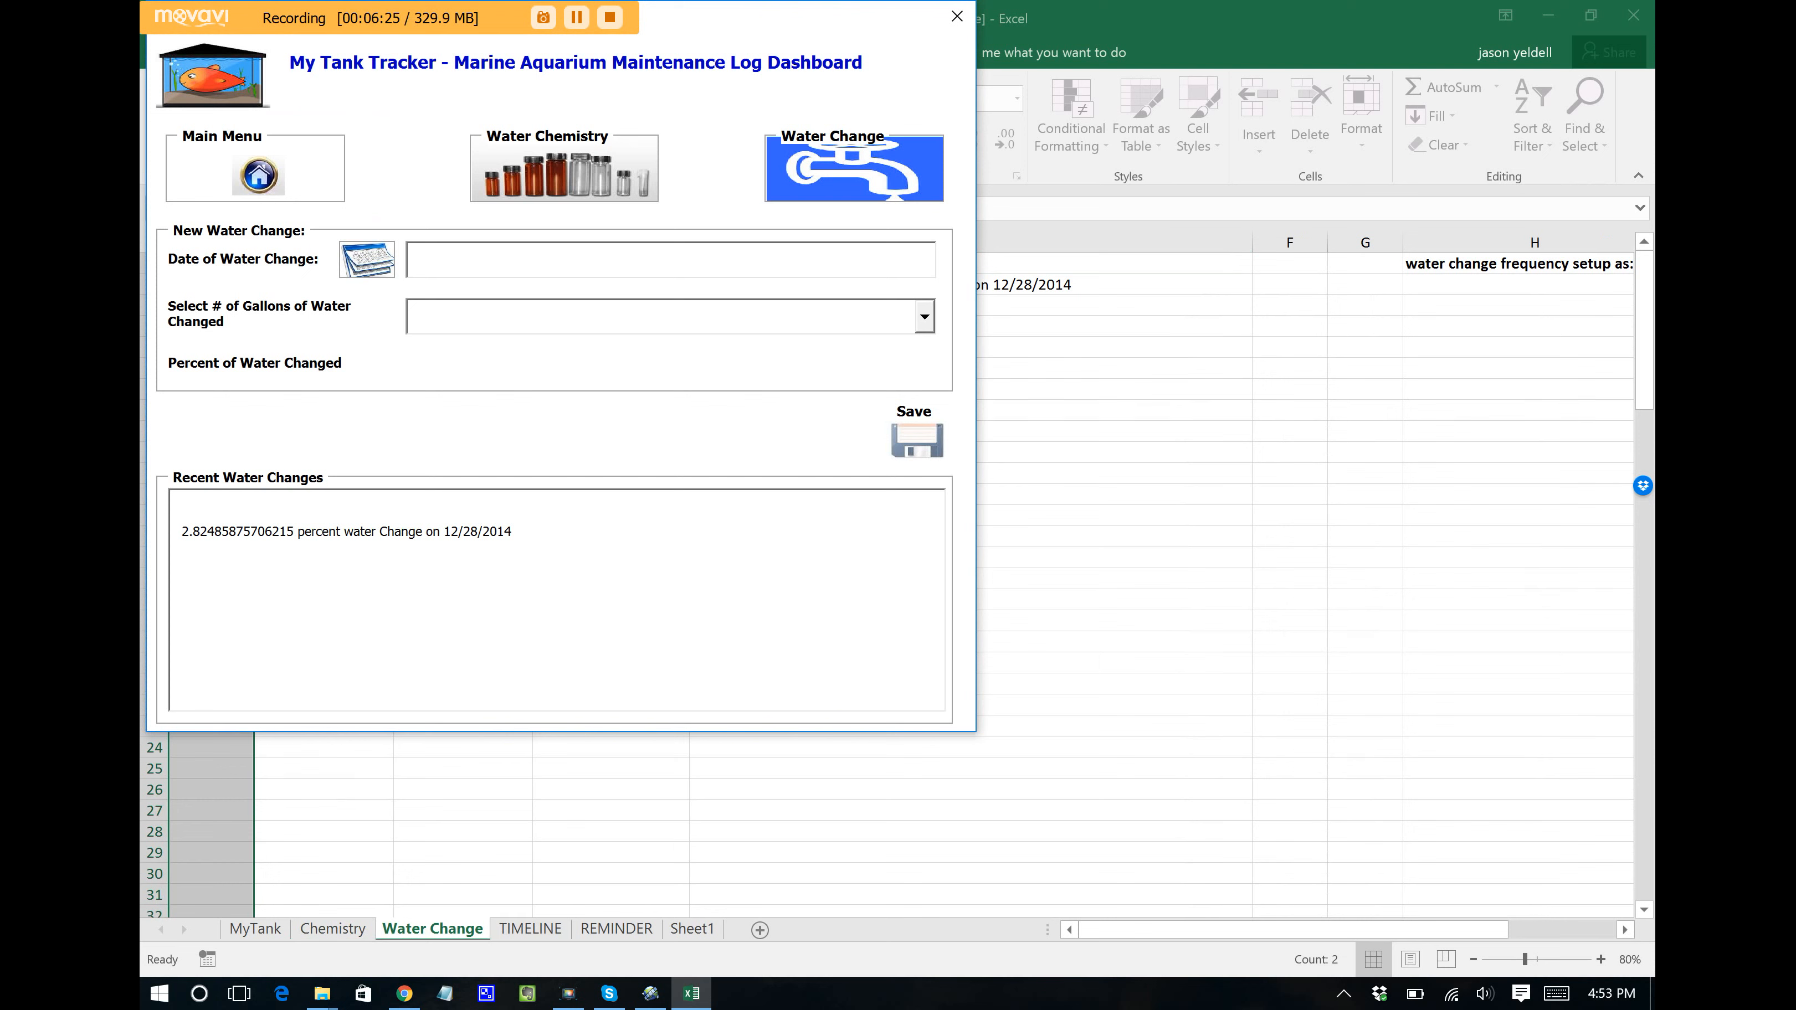
click(367, 259)
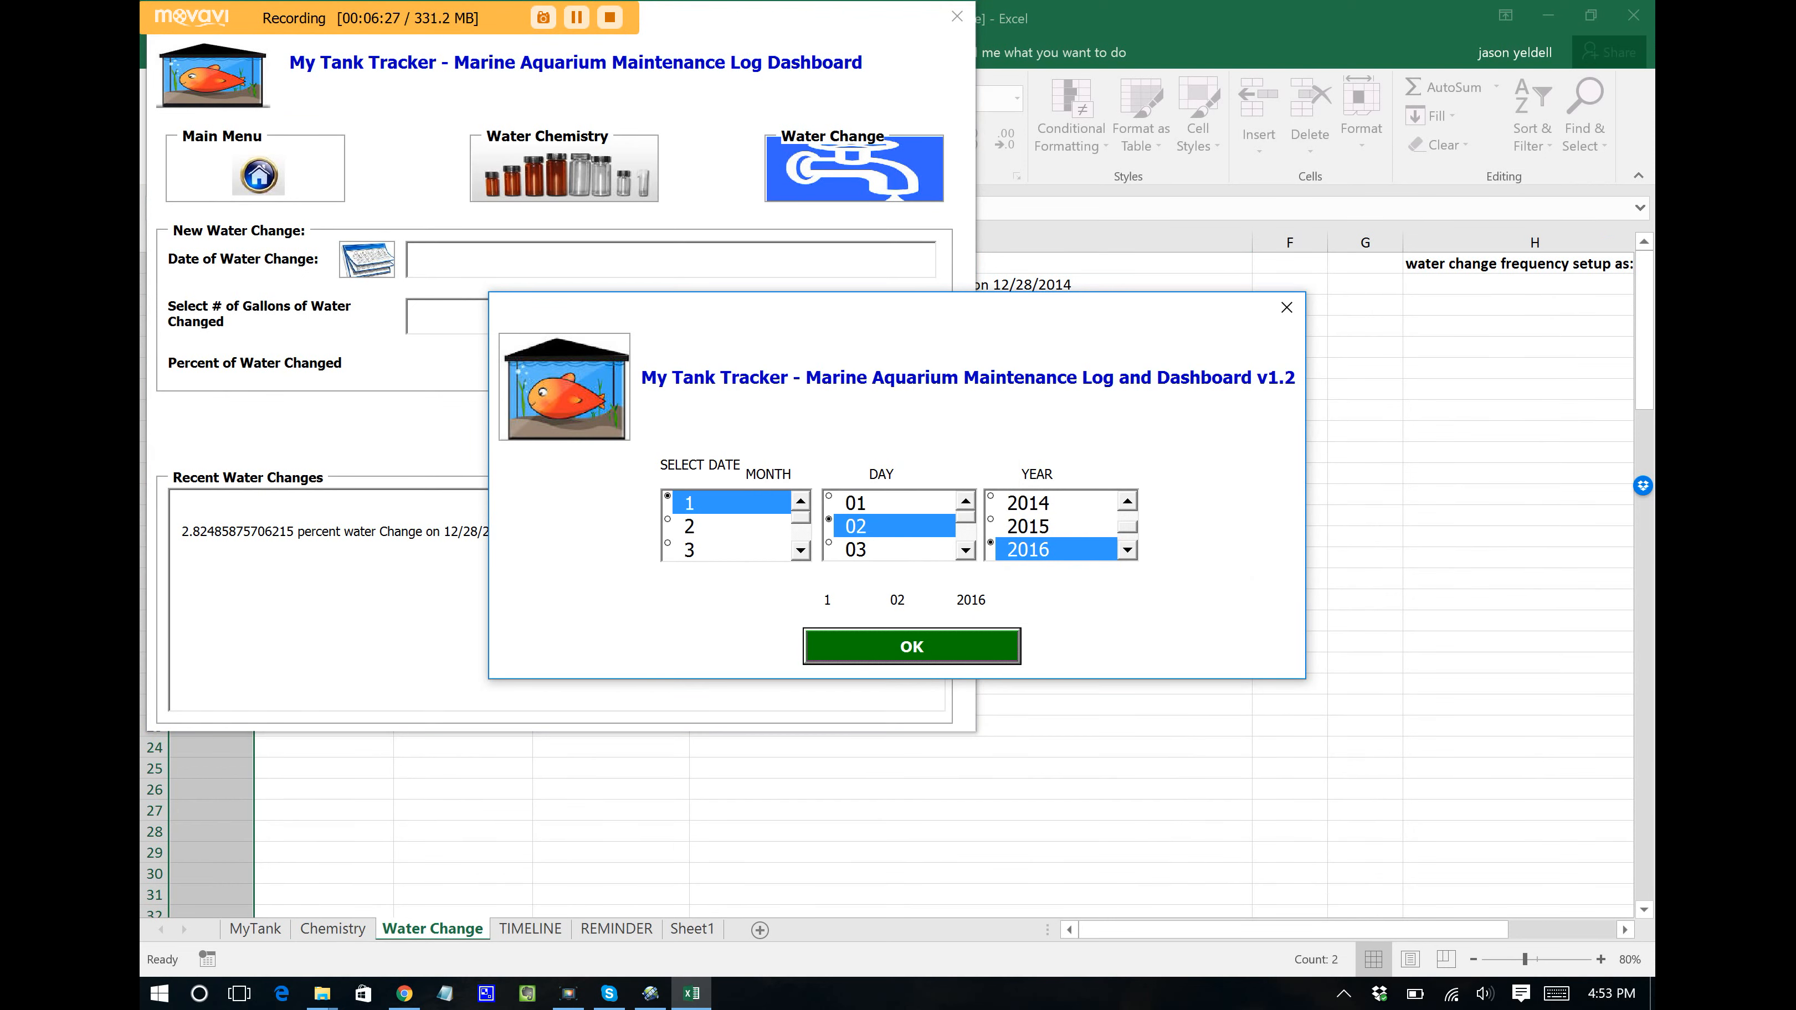
click(920, 648)
click(924, 316)
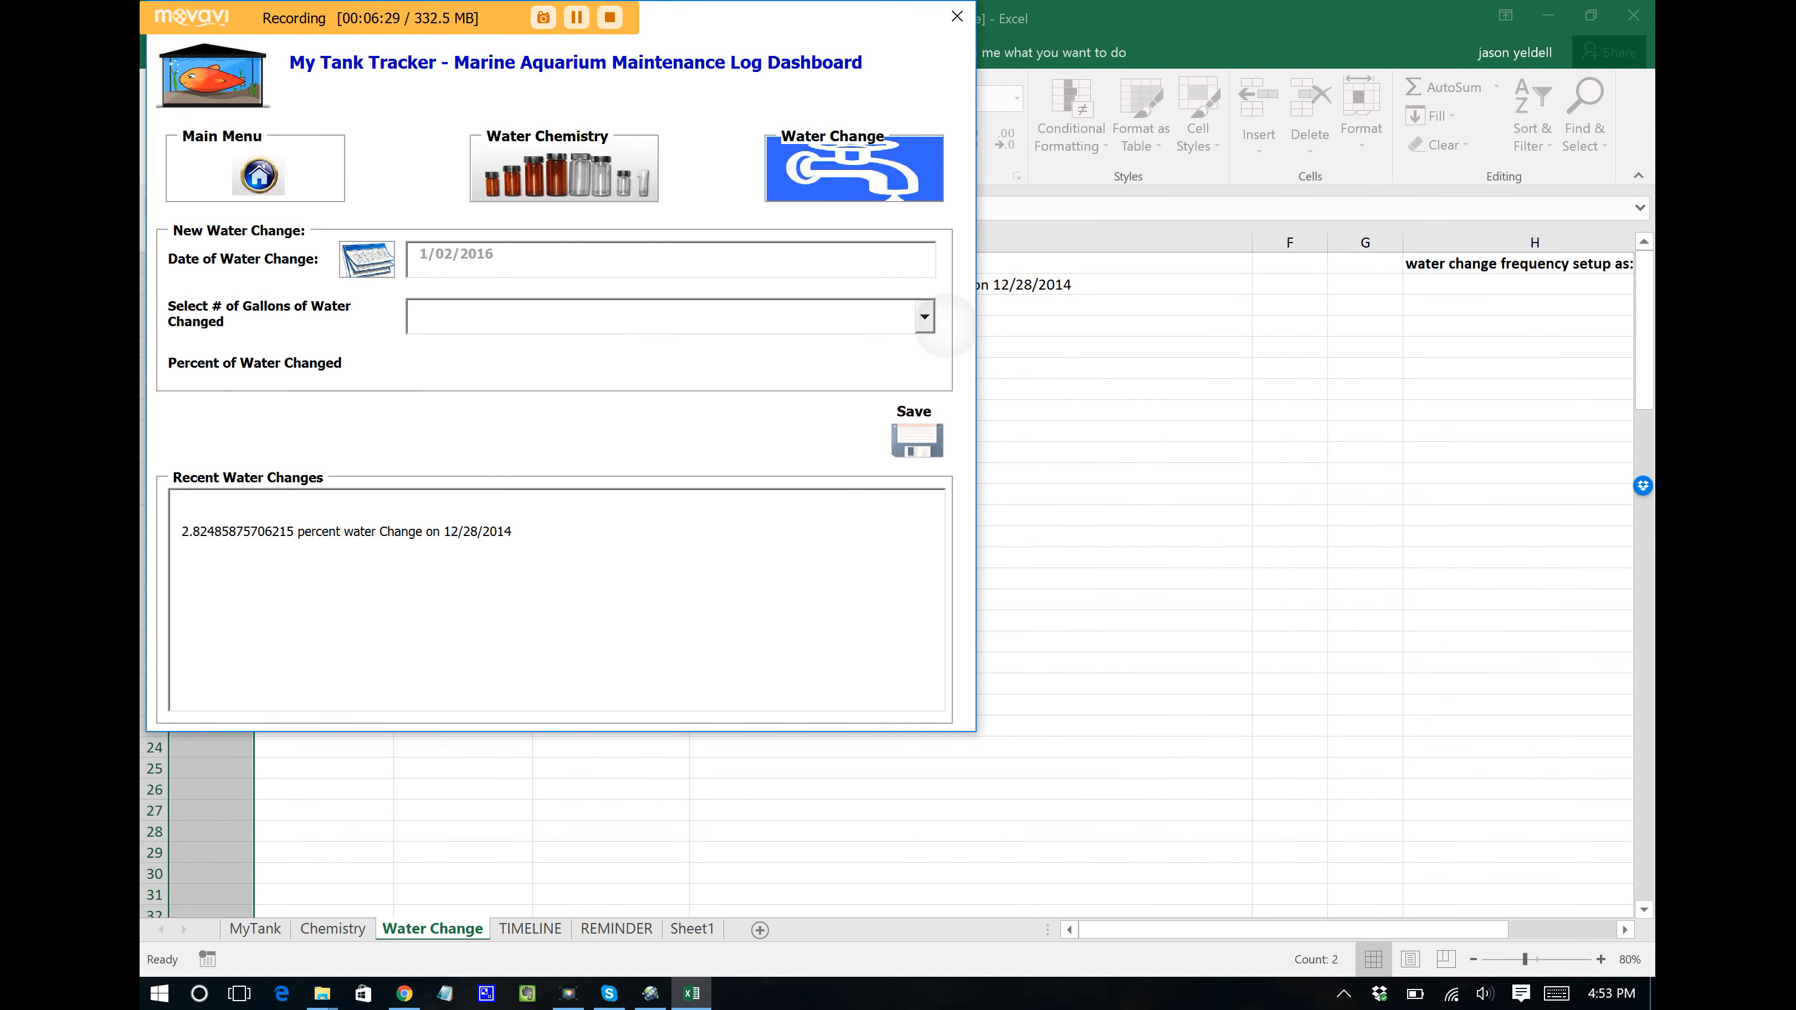
drag(925, 354, 925, 396)
click(498, 392)
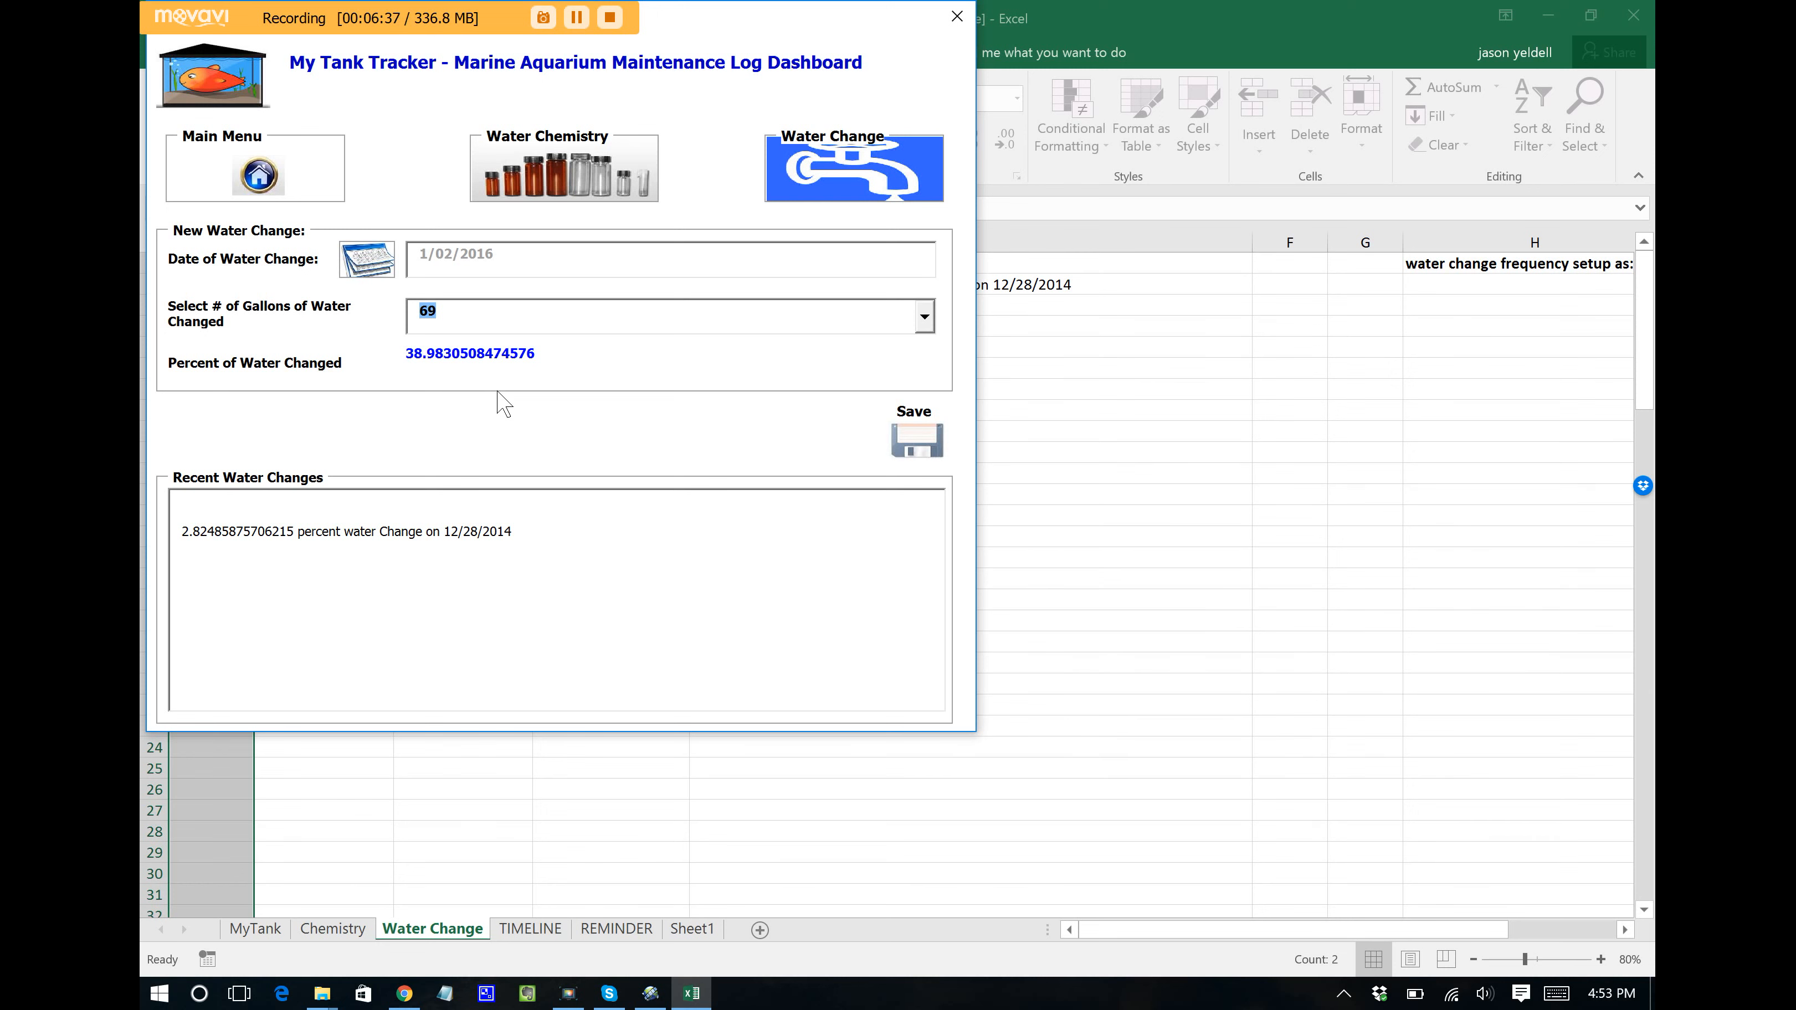
click(917, 437)
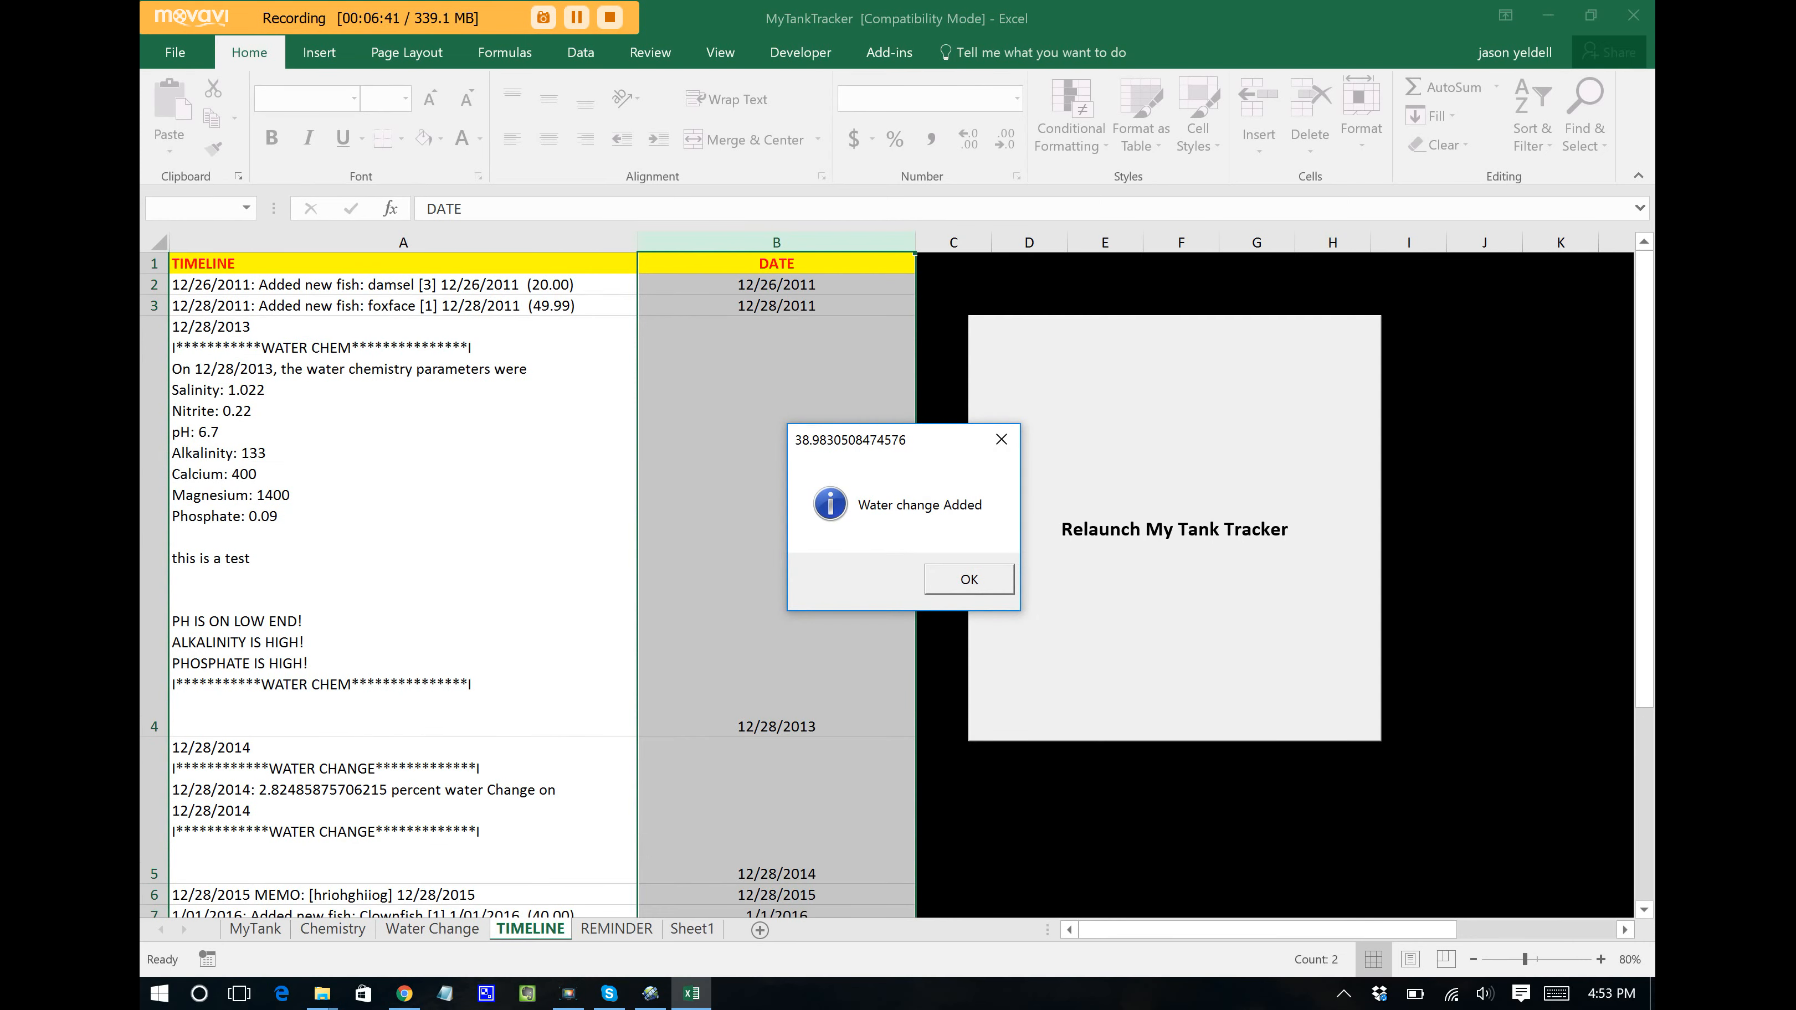
key(Return)
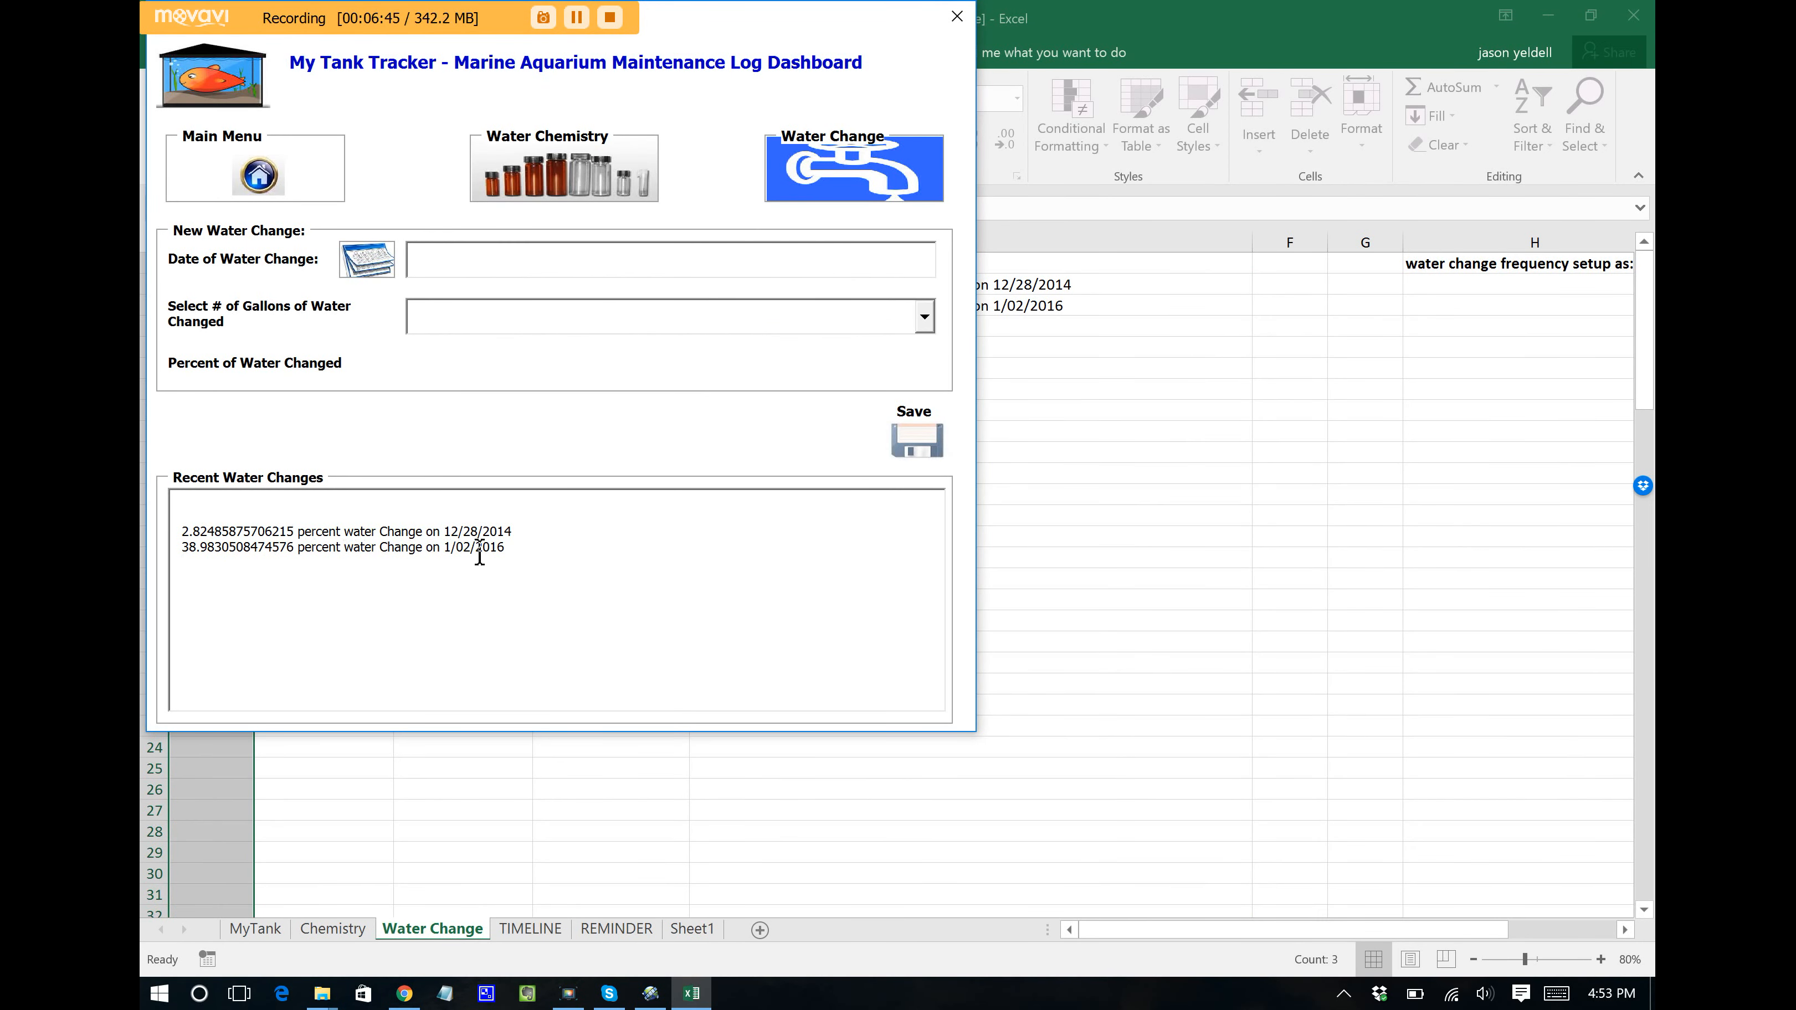
drag(567, 550, 248, 504)
click(248, 504)
Step: Return to the main dashboard and sync the tank data and livestock images to Dropbox
click(273, 189)
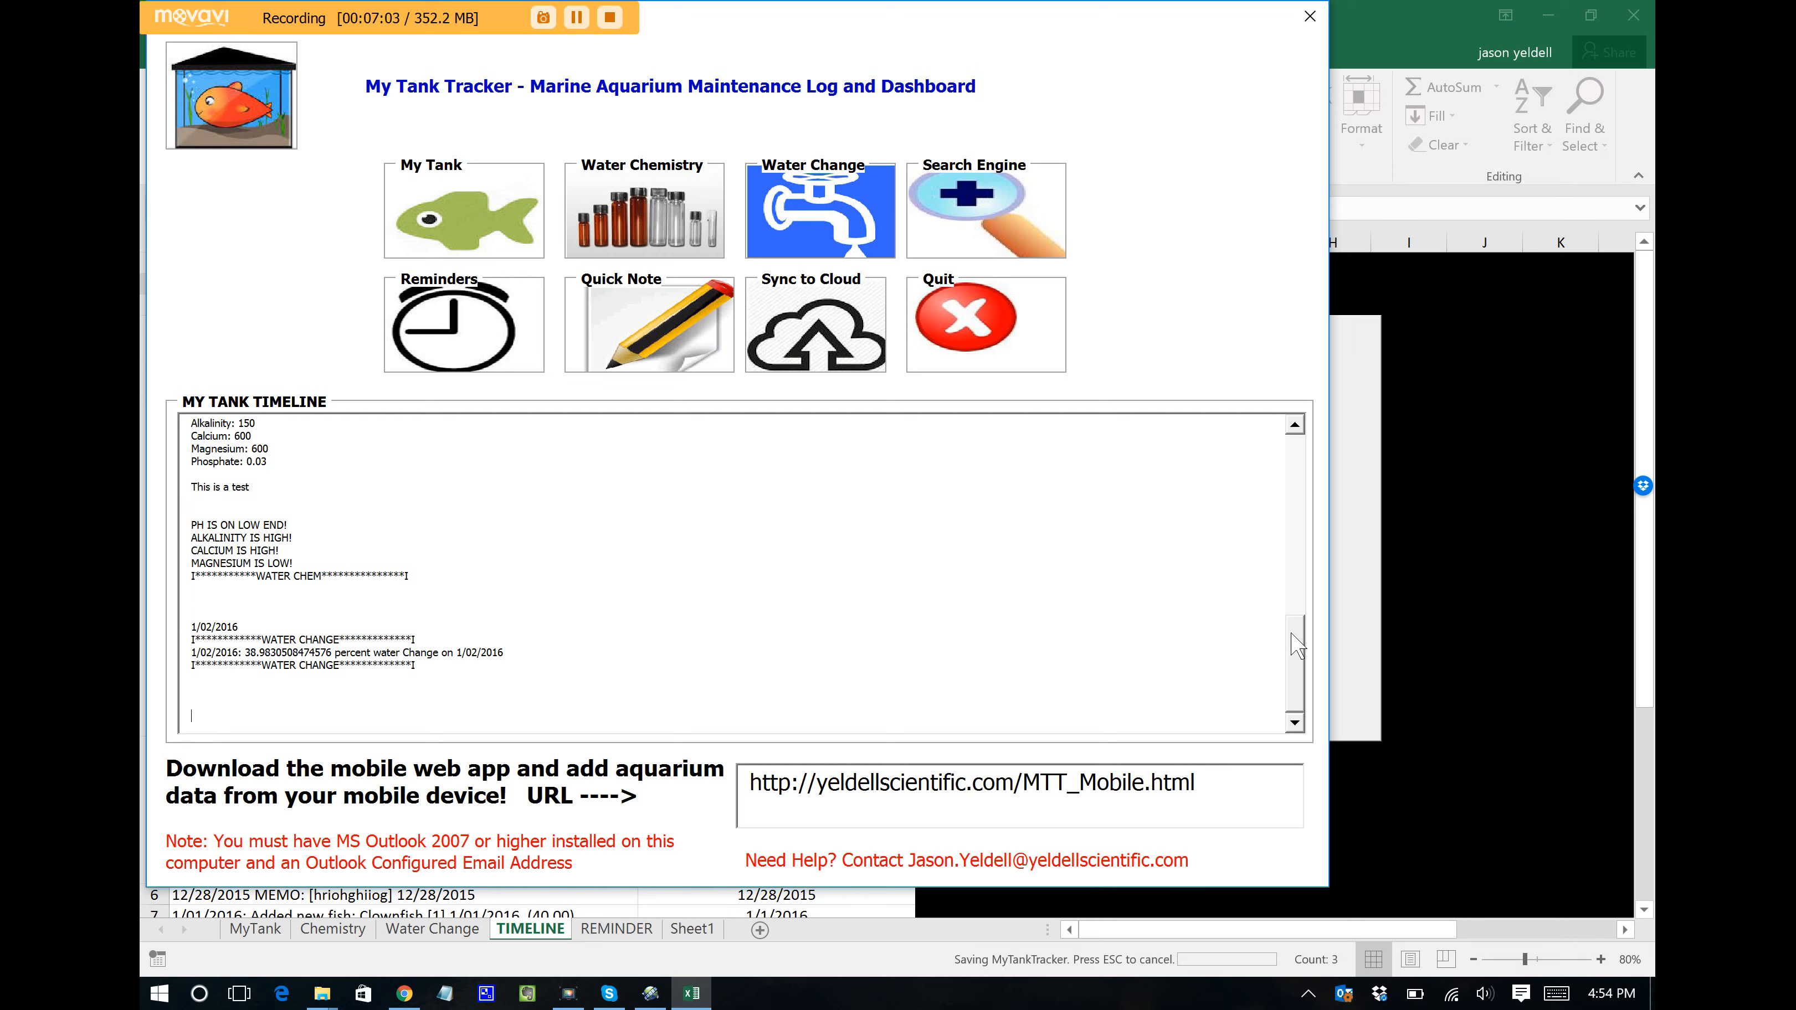
drag(1298, 655, 1306, 695)
click(367, 544)
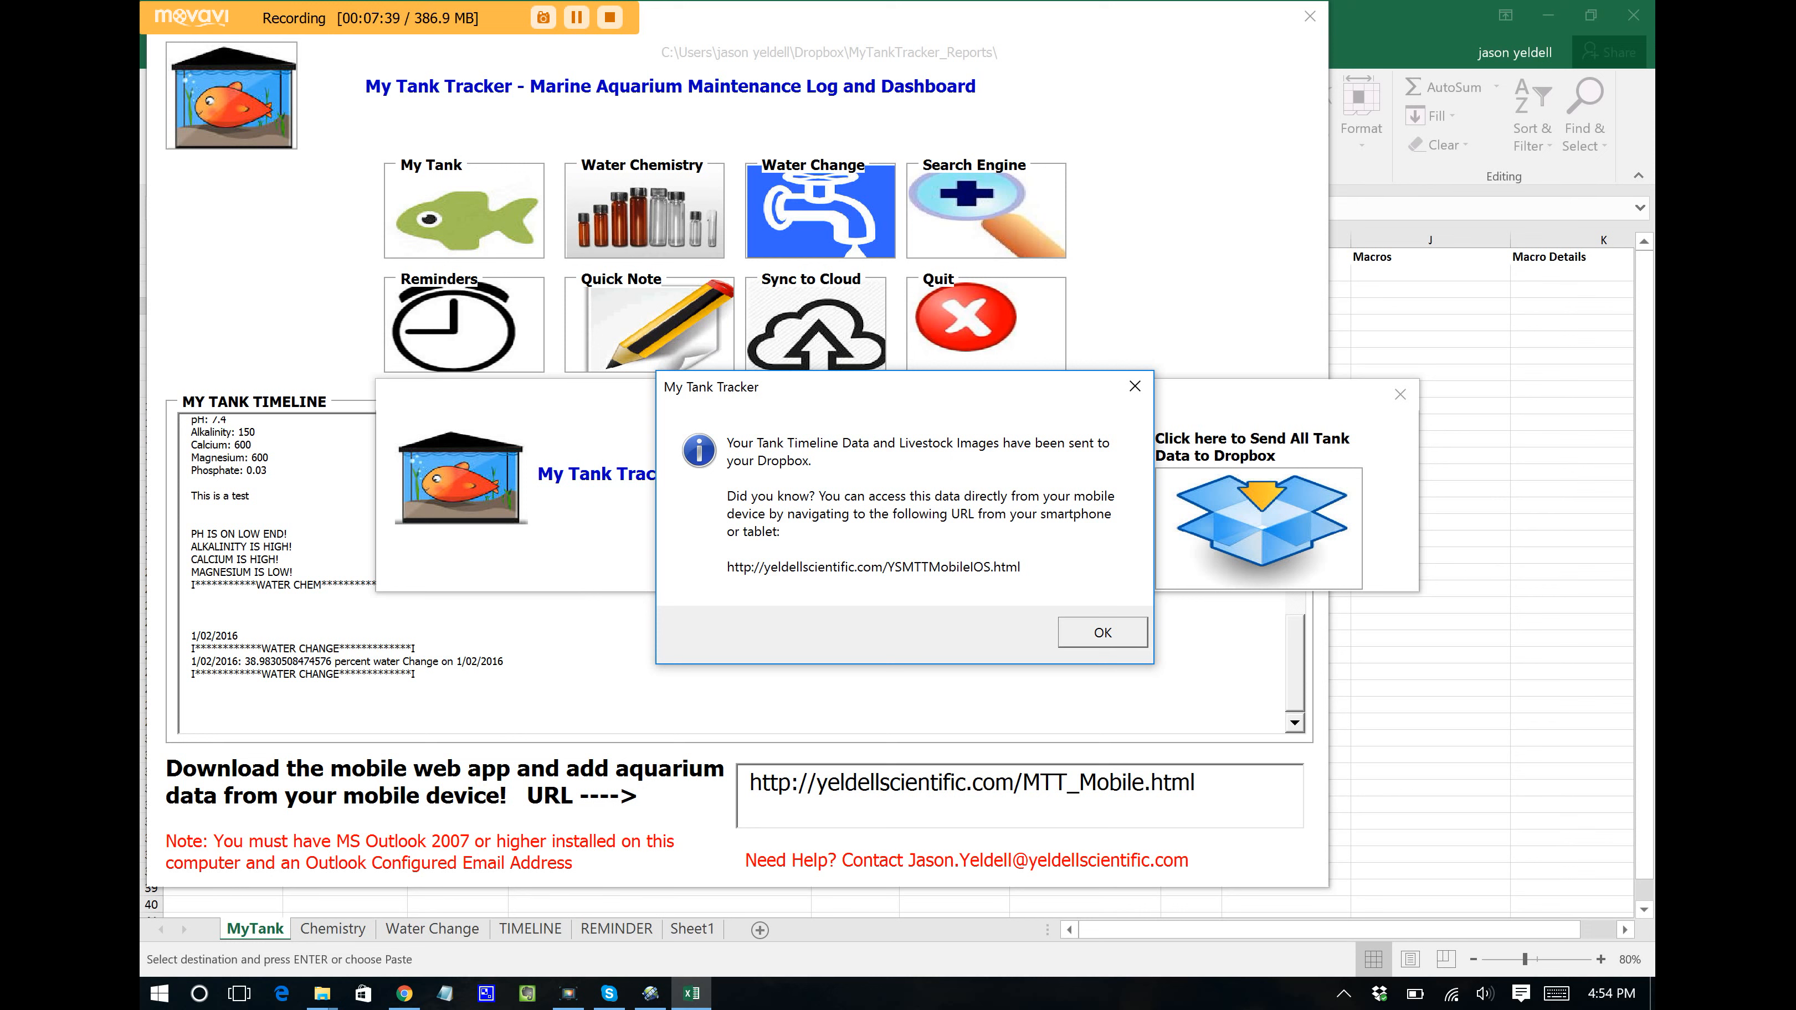
click(1089, 643)
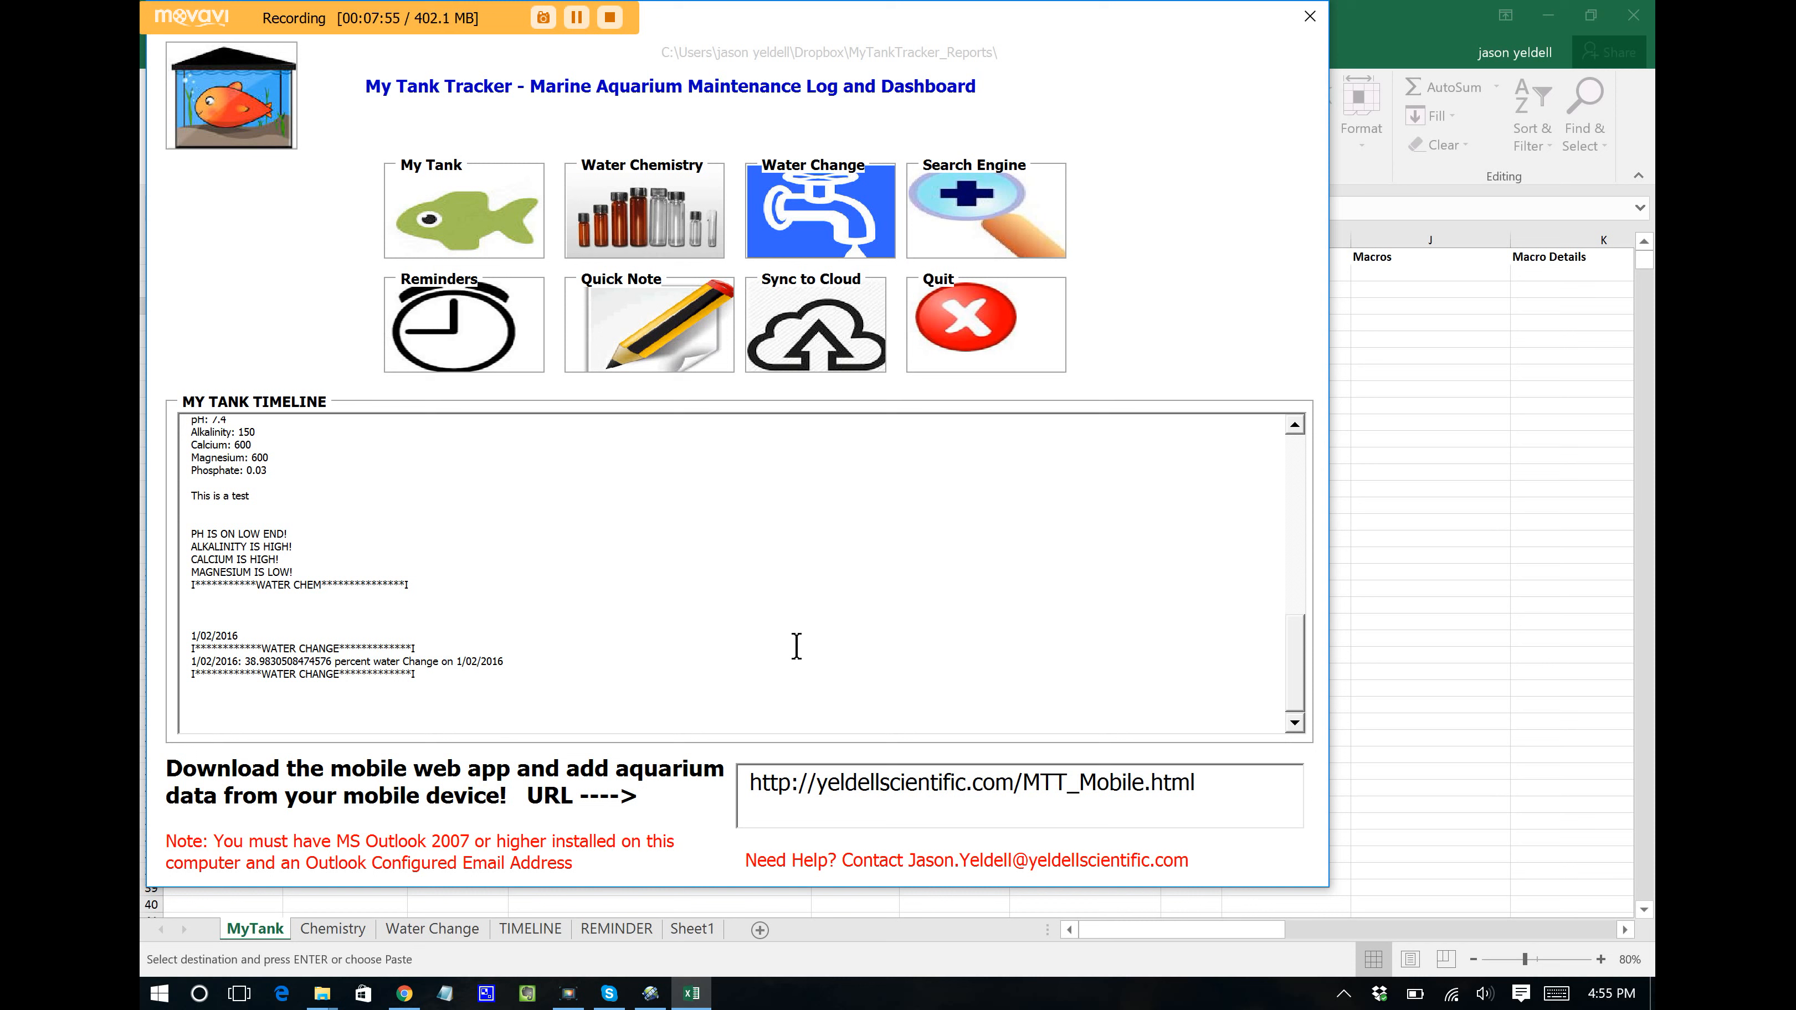
Step: Load the copied mobile web app address in Chrome and open its New Fish form
drag(1220, 781, 683, 778)
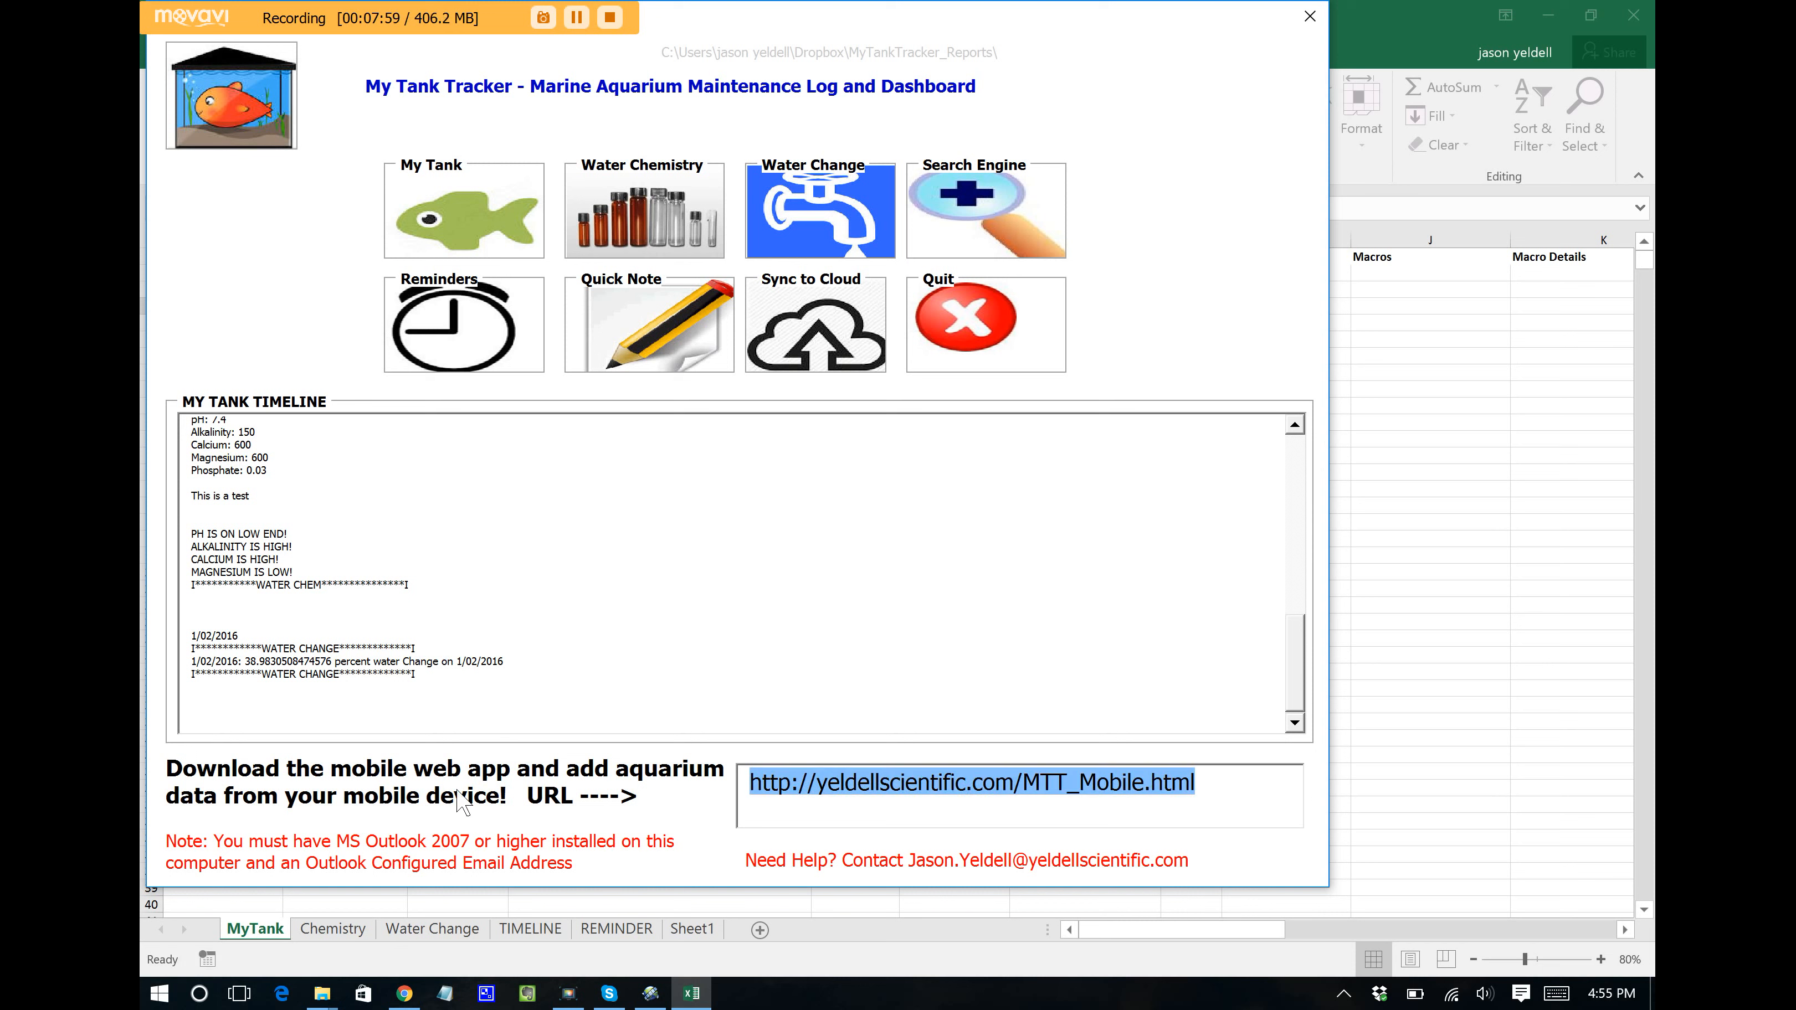
click(404, 993)
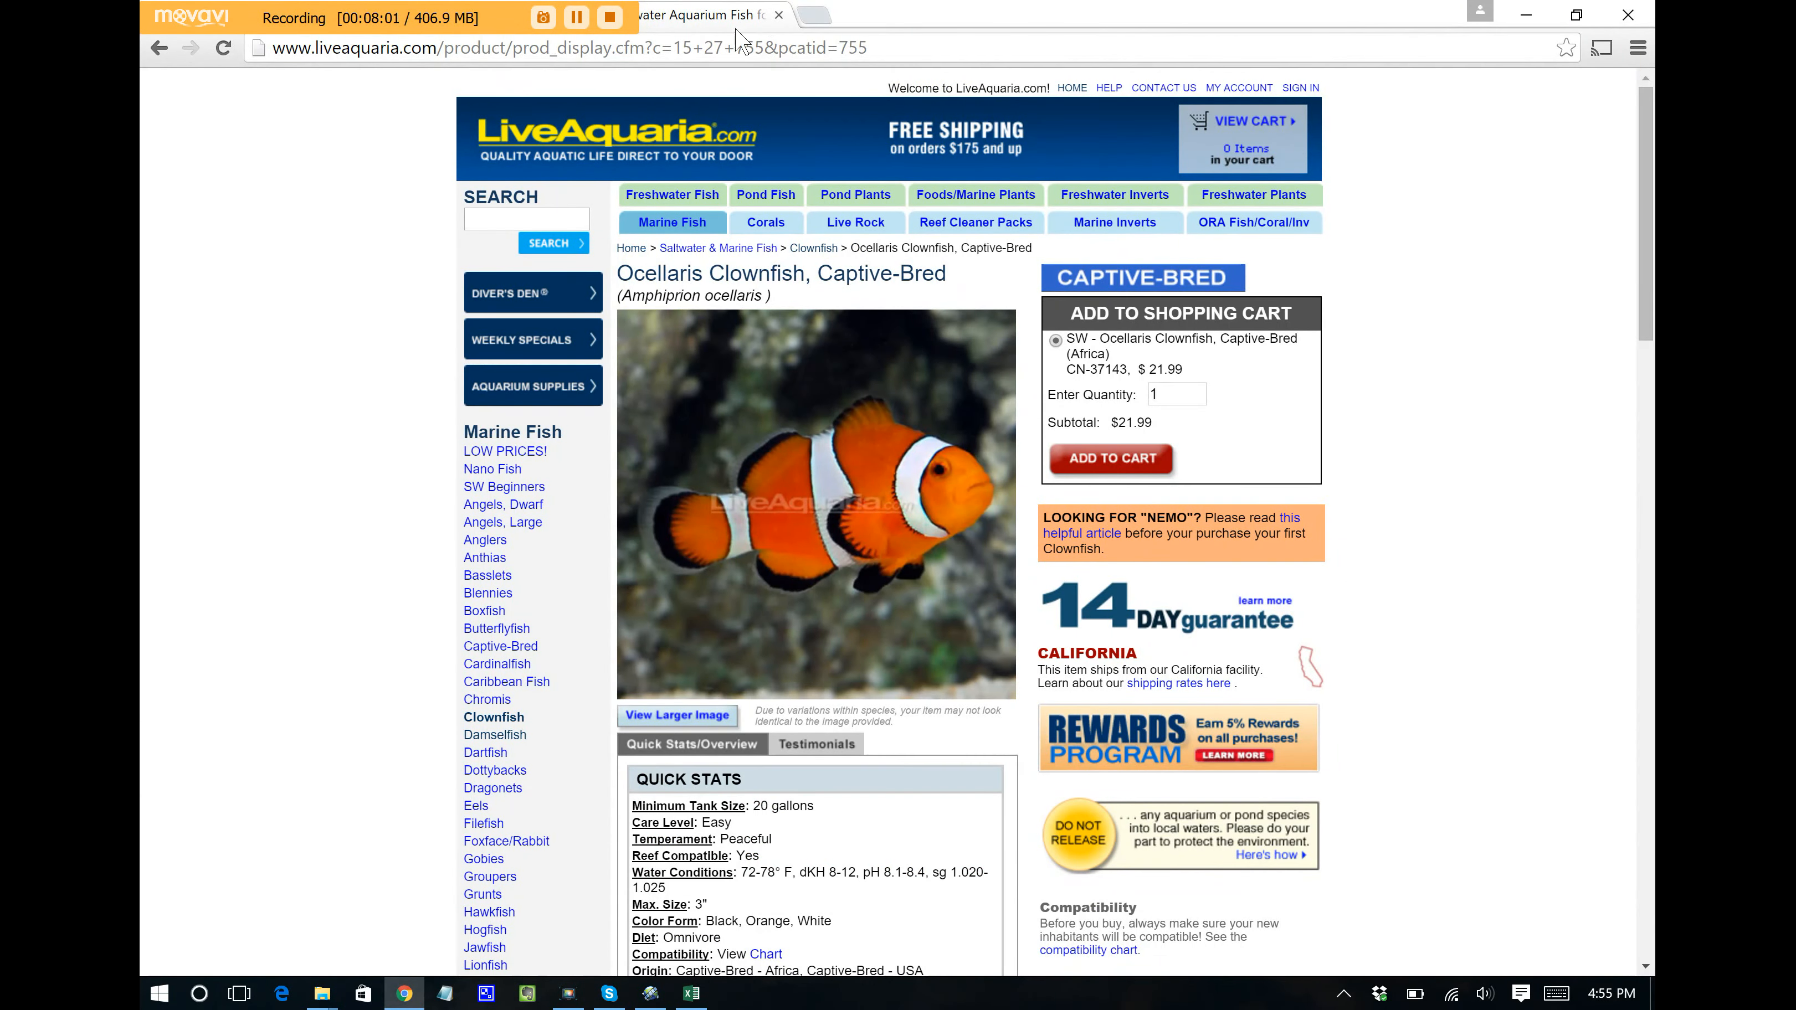
click(735, 48)
text(http://yeldellscientific.com/MTT_Mobile.html)
key(Return)
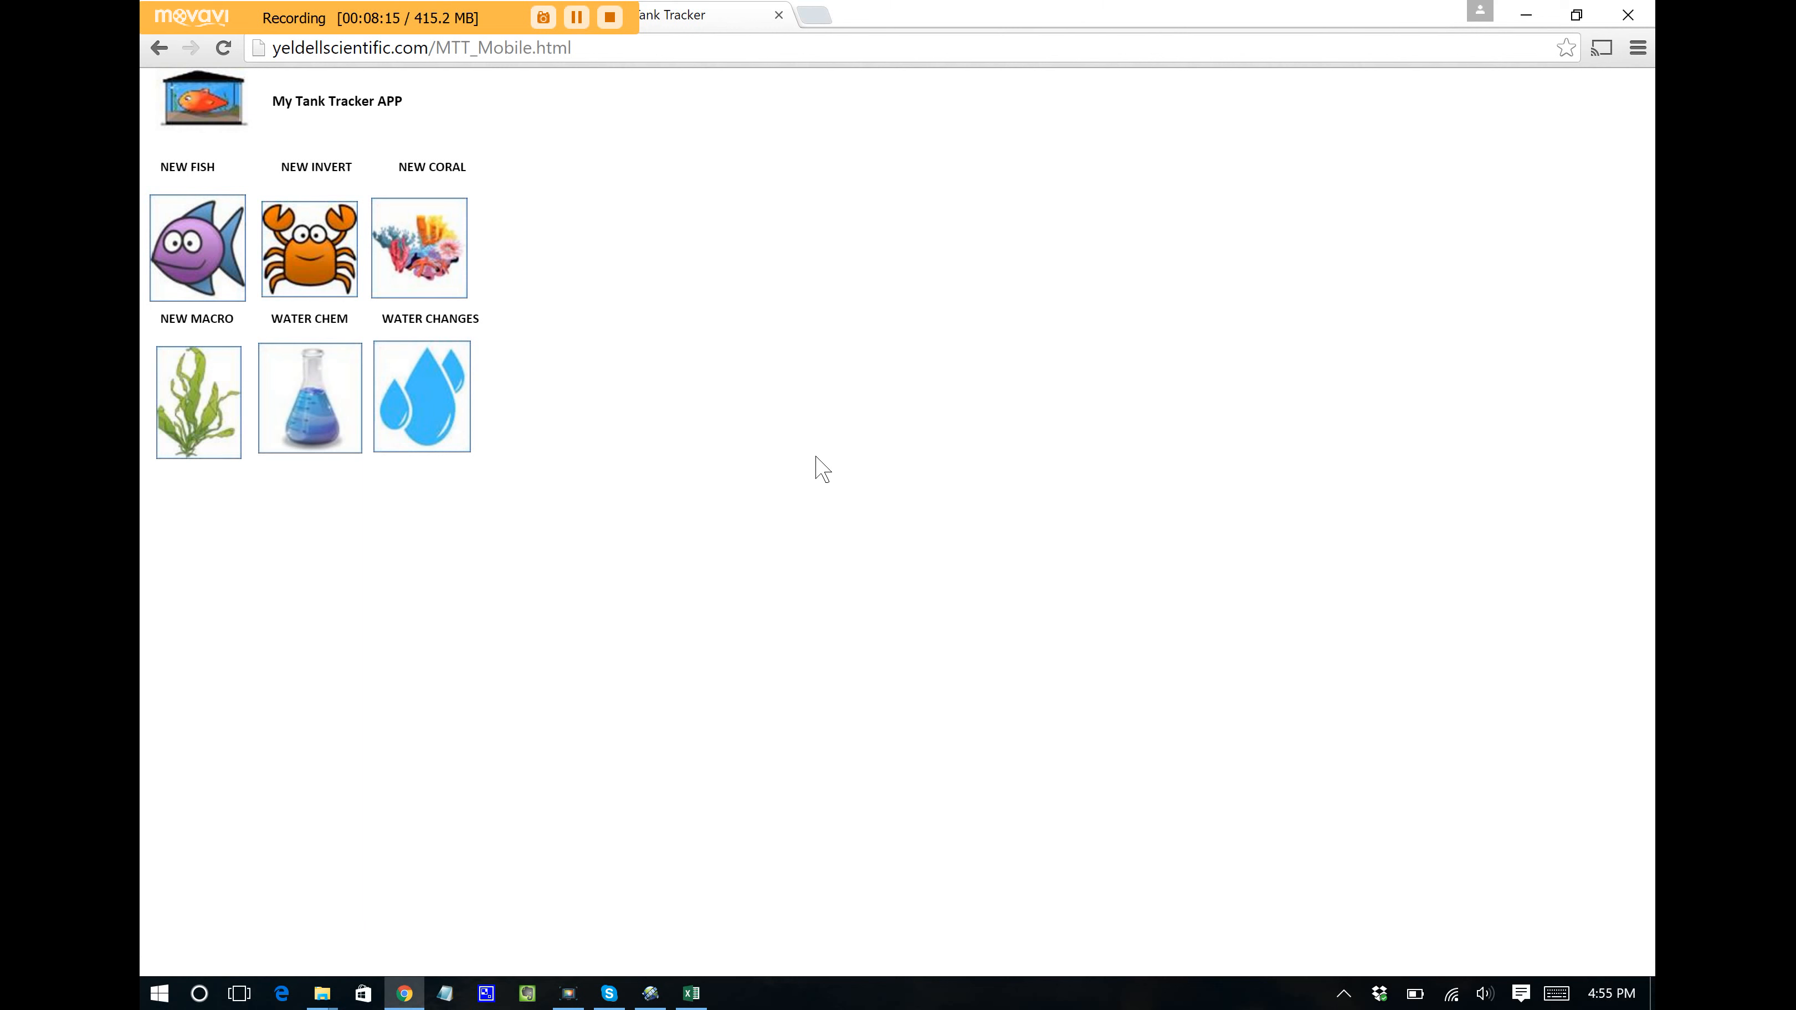
click(182, 240)
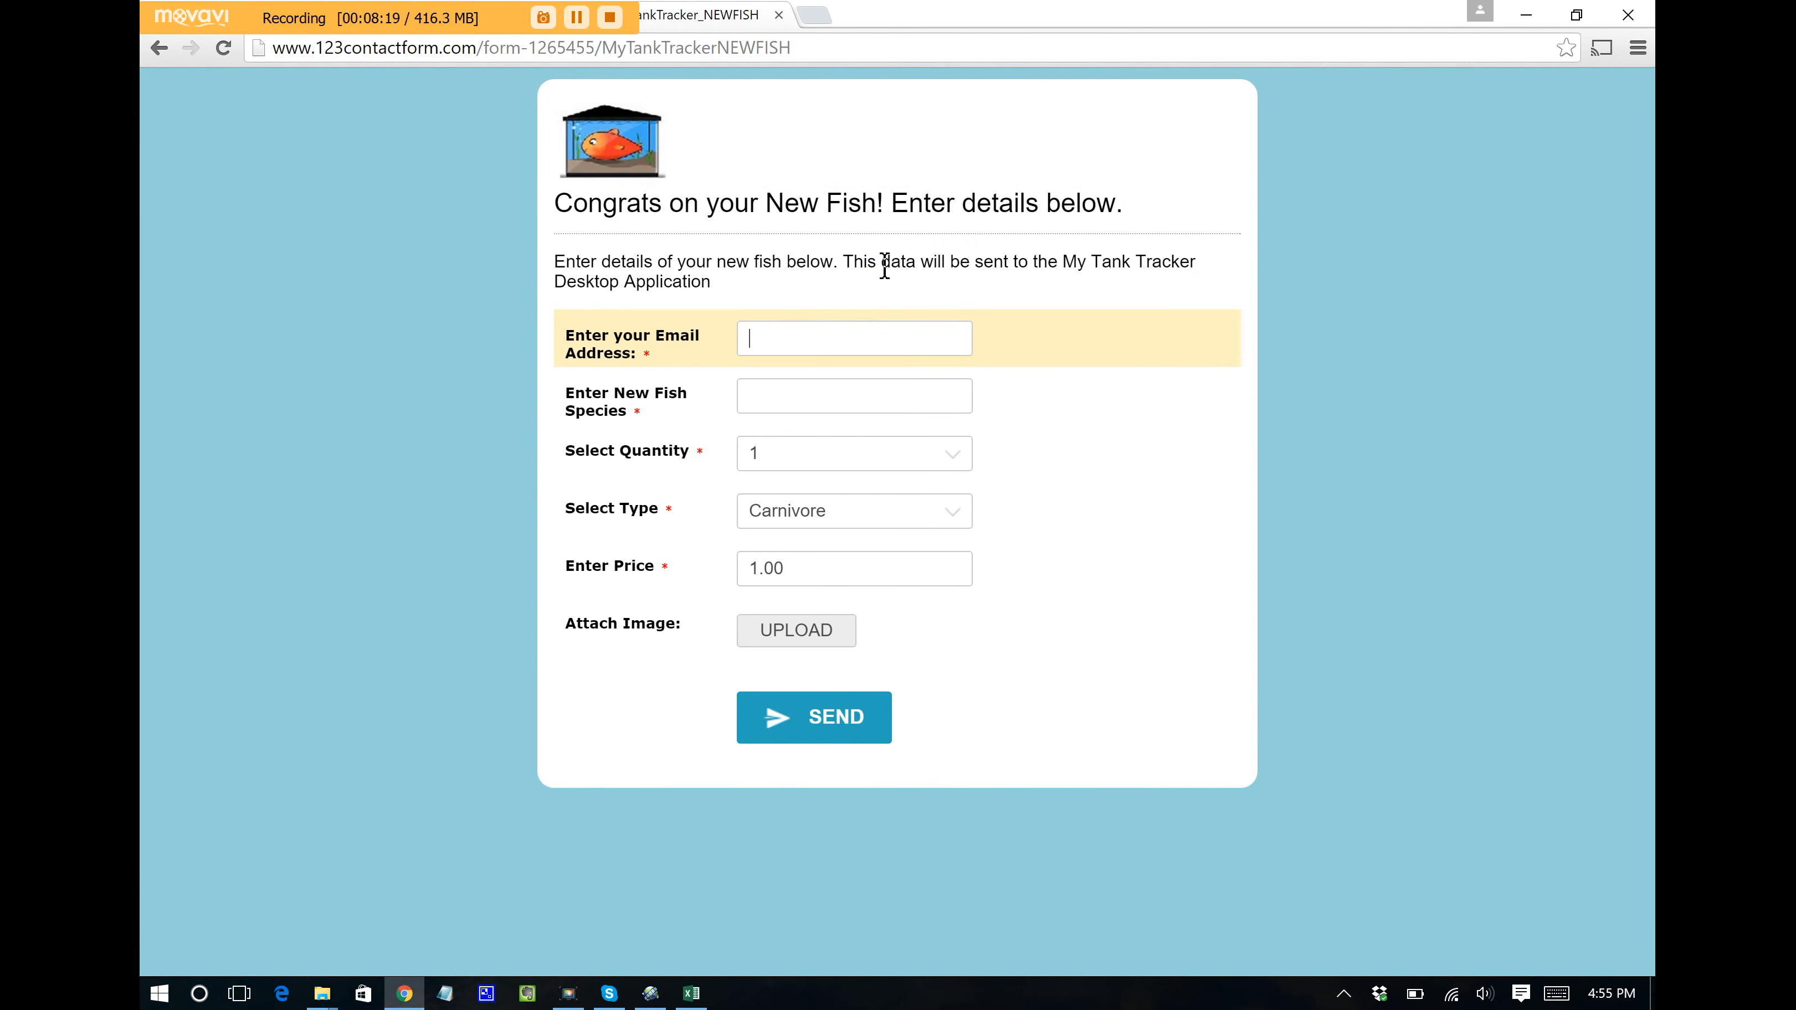
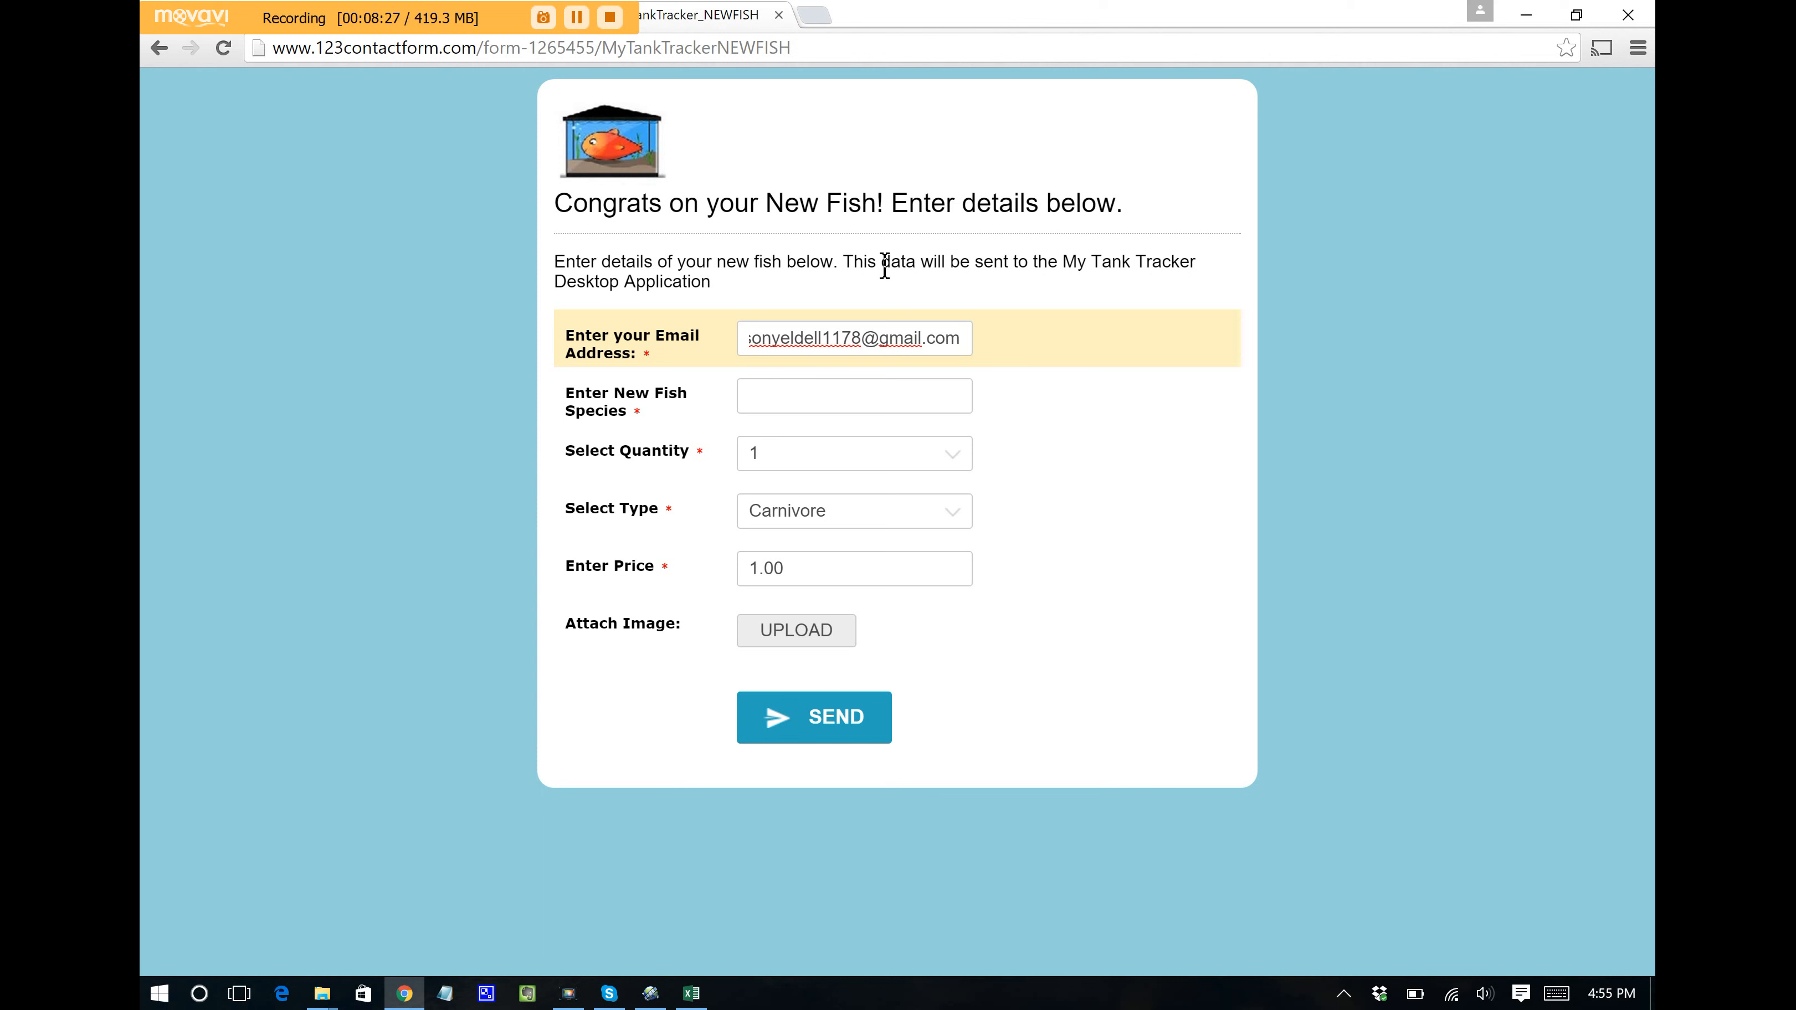
Step: Enter the owner's e-mail address and Moray Eel as the species
click(882, 397)
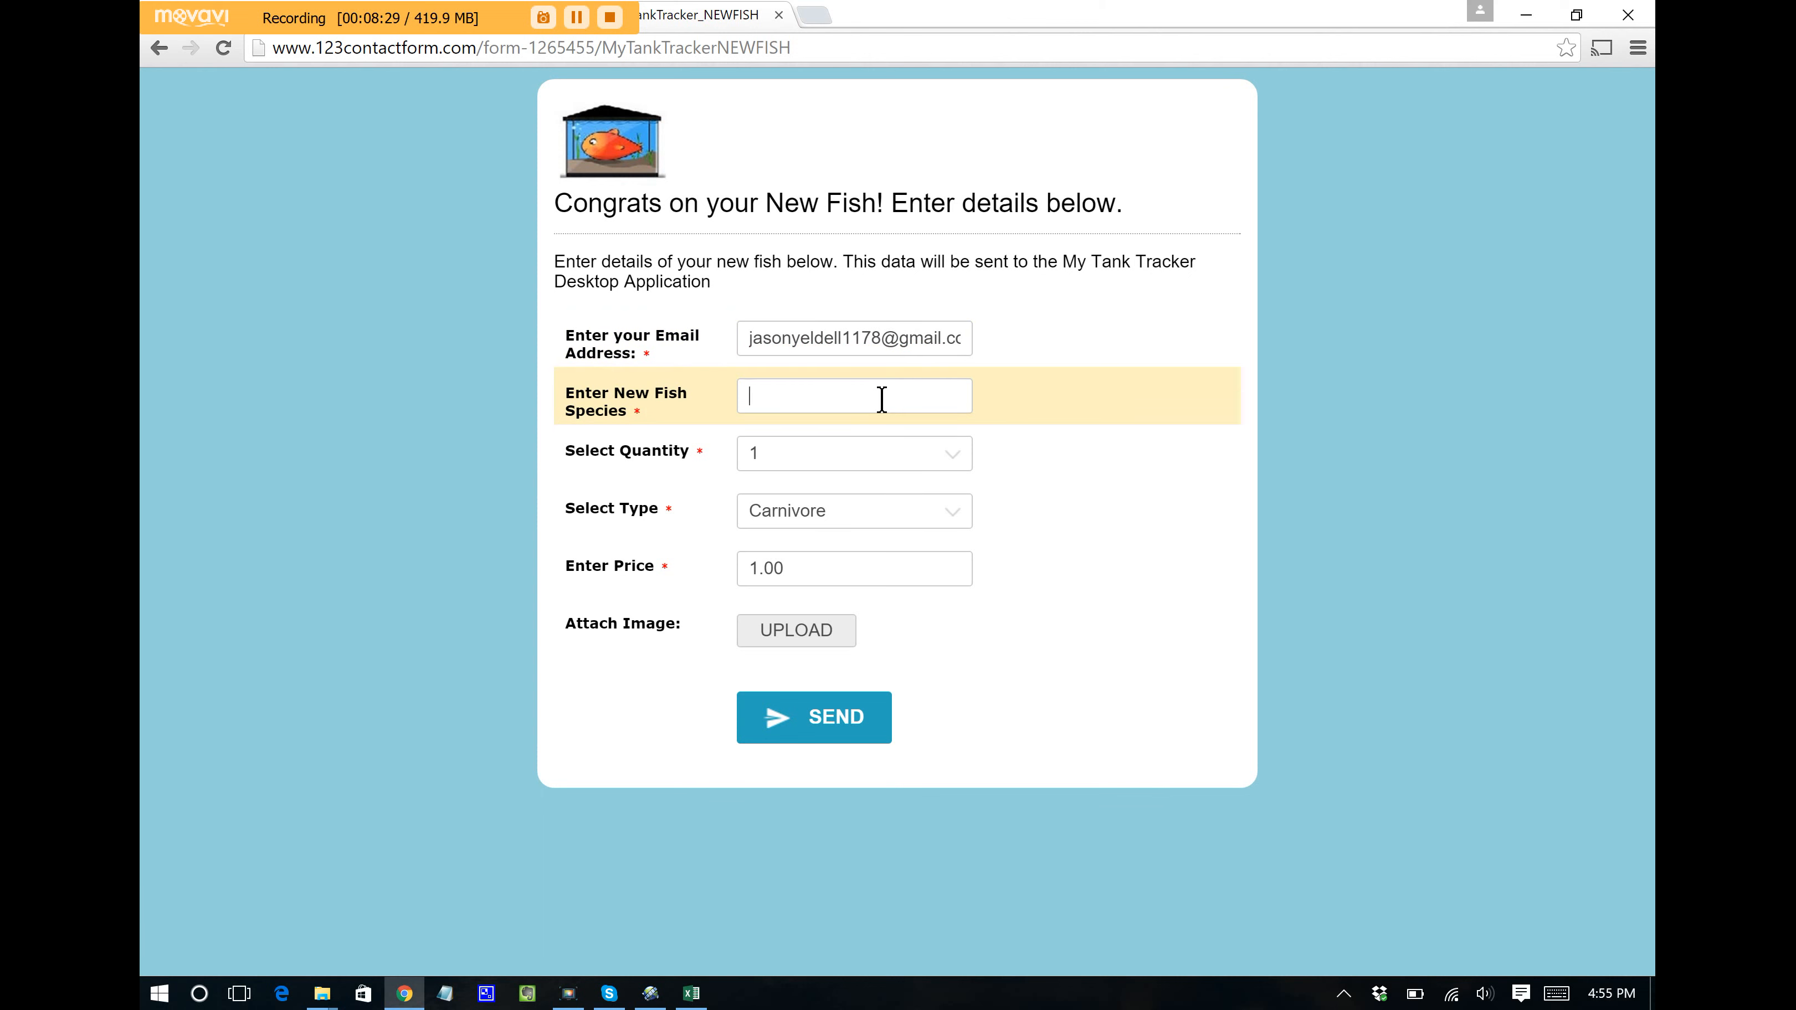
text(2)
drag(800, 397, 590, 403)
text(E)
key(BackSpace)
text(Moray Eel)
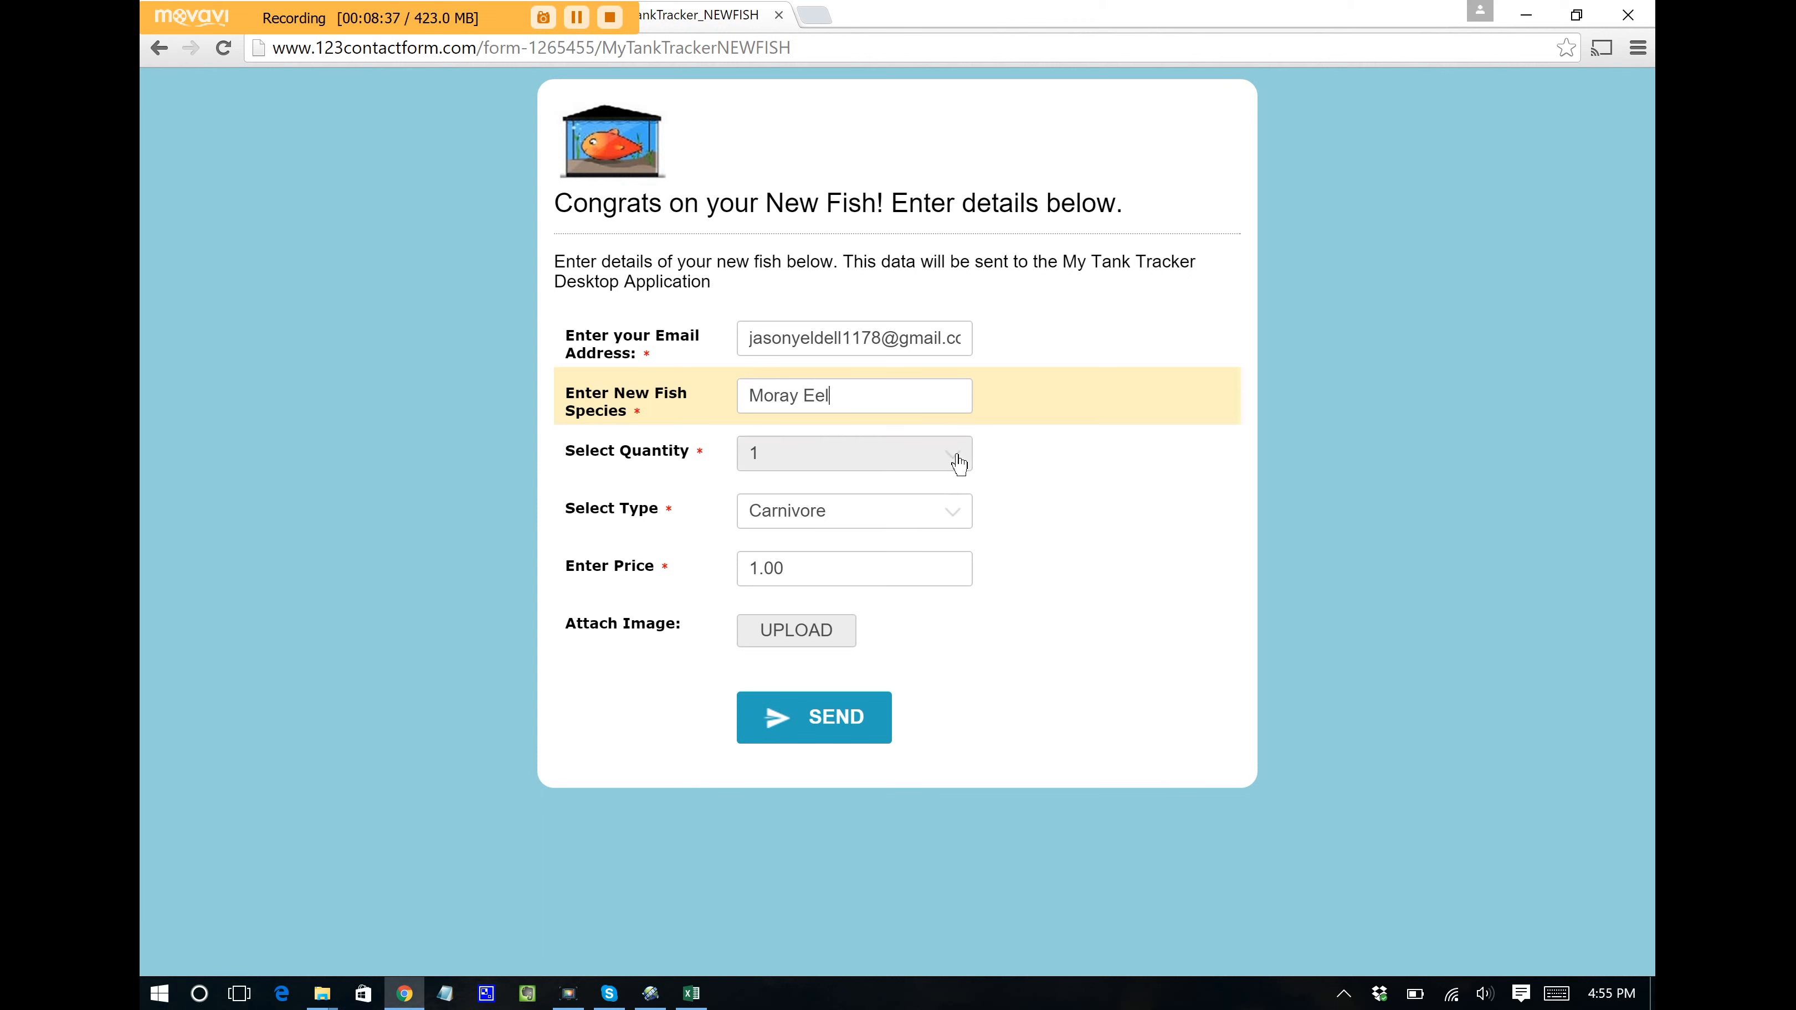
Step: Set quantity 2, type Carnivore and price 100, then send the entry
click(945, 461)
click(908, 524)
click(945, 508)
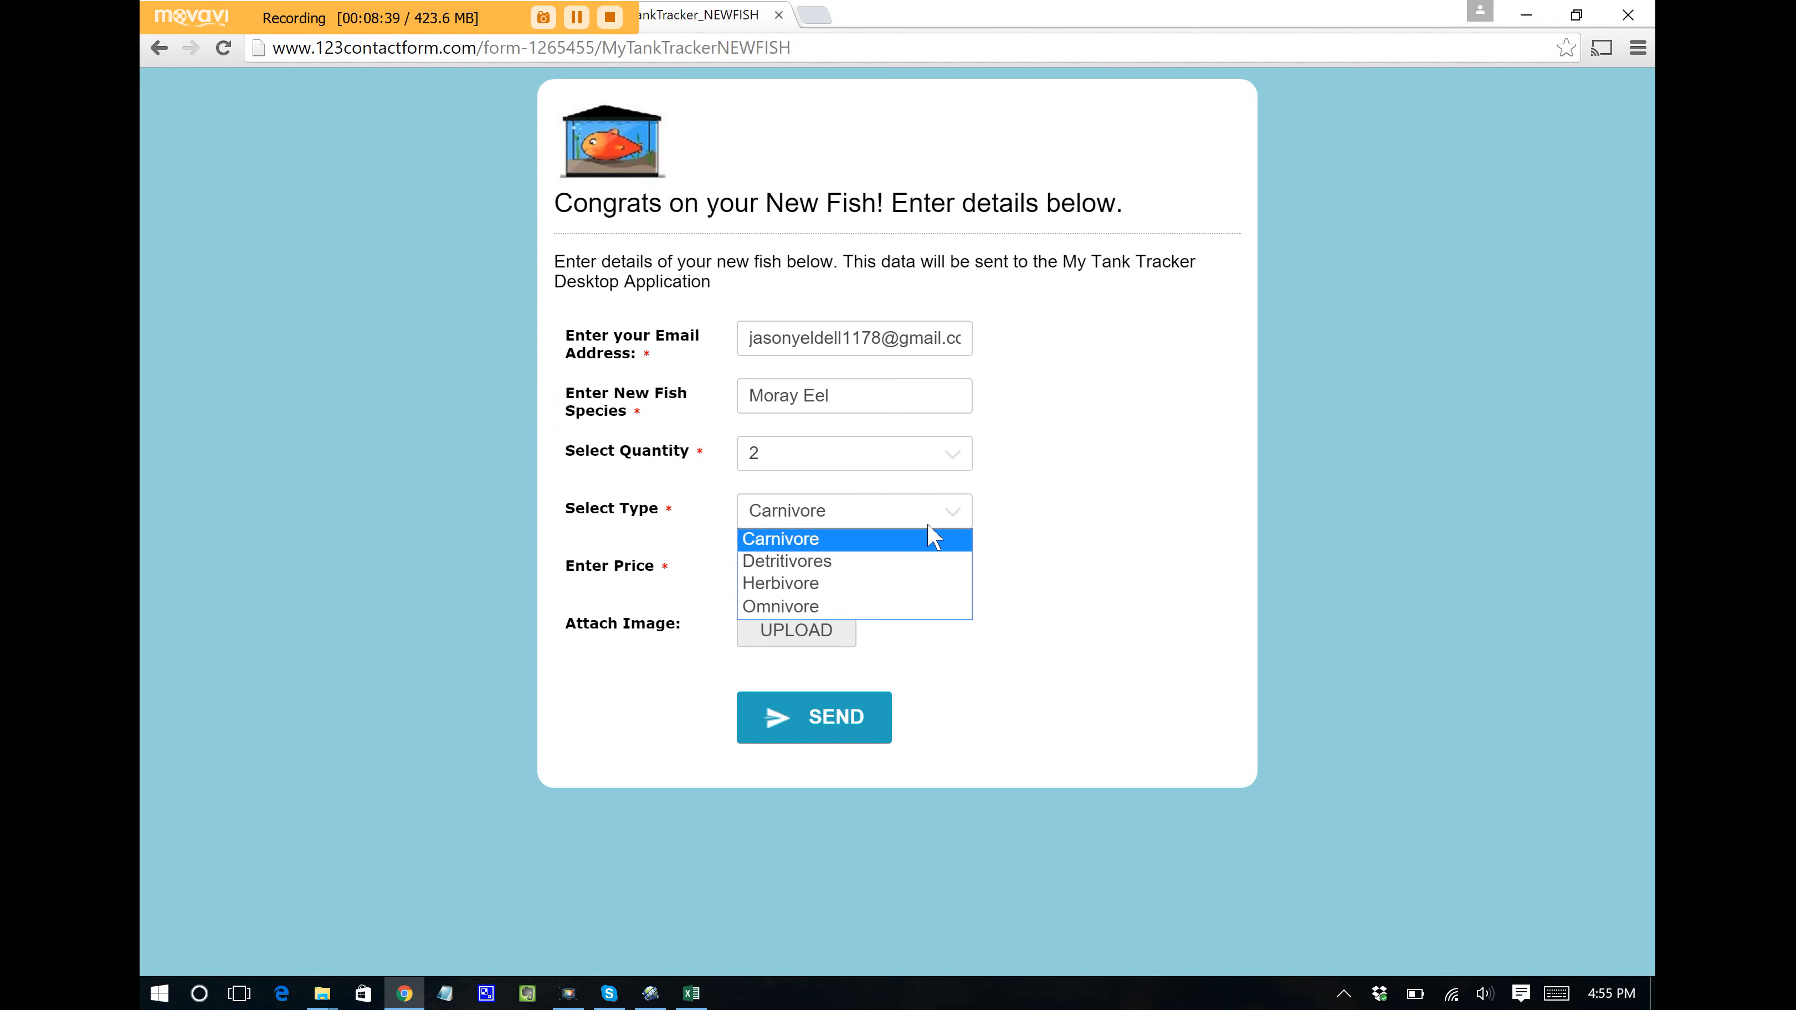
click(919, 536)
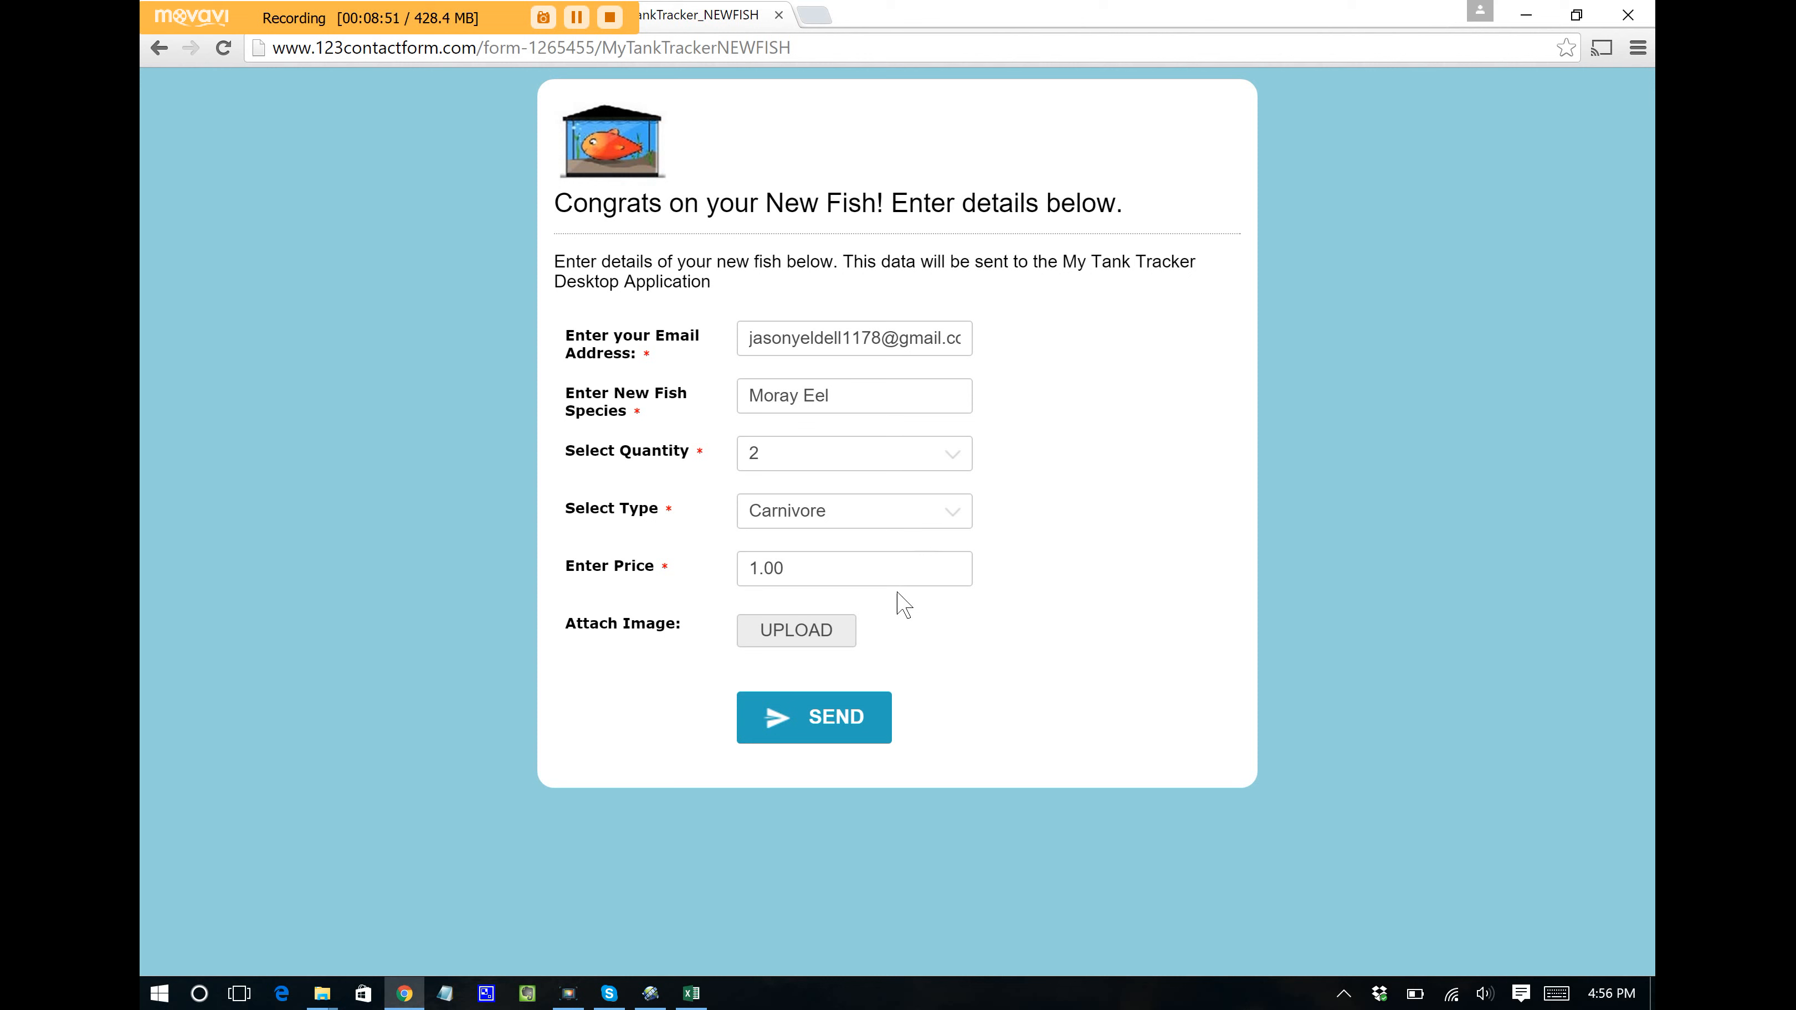
double_click(899, 567)
text(100)
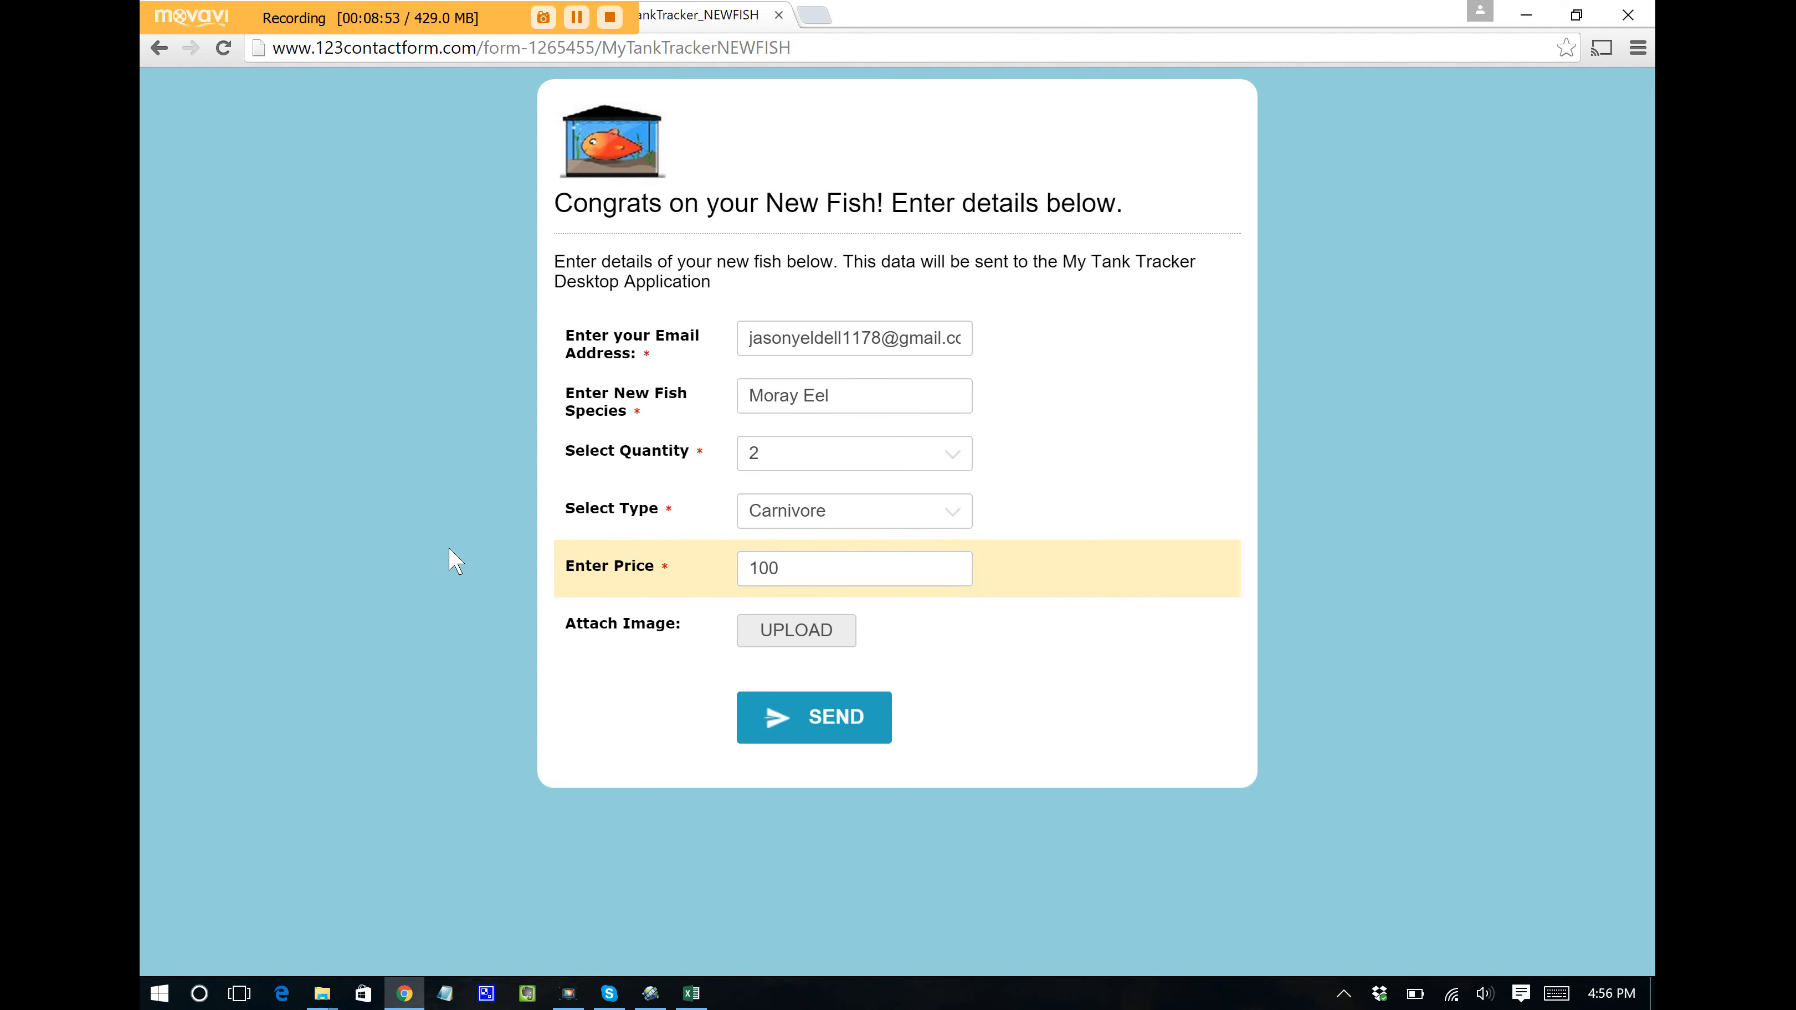
click(786, 716)
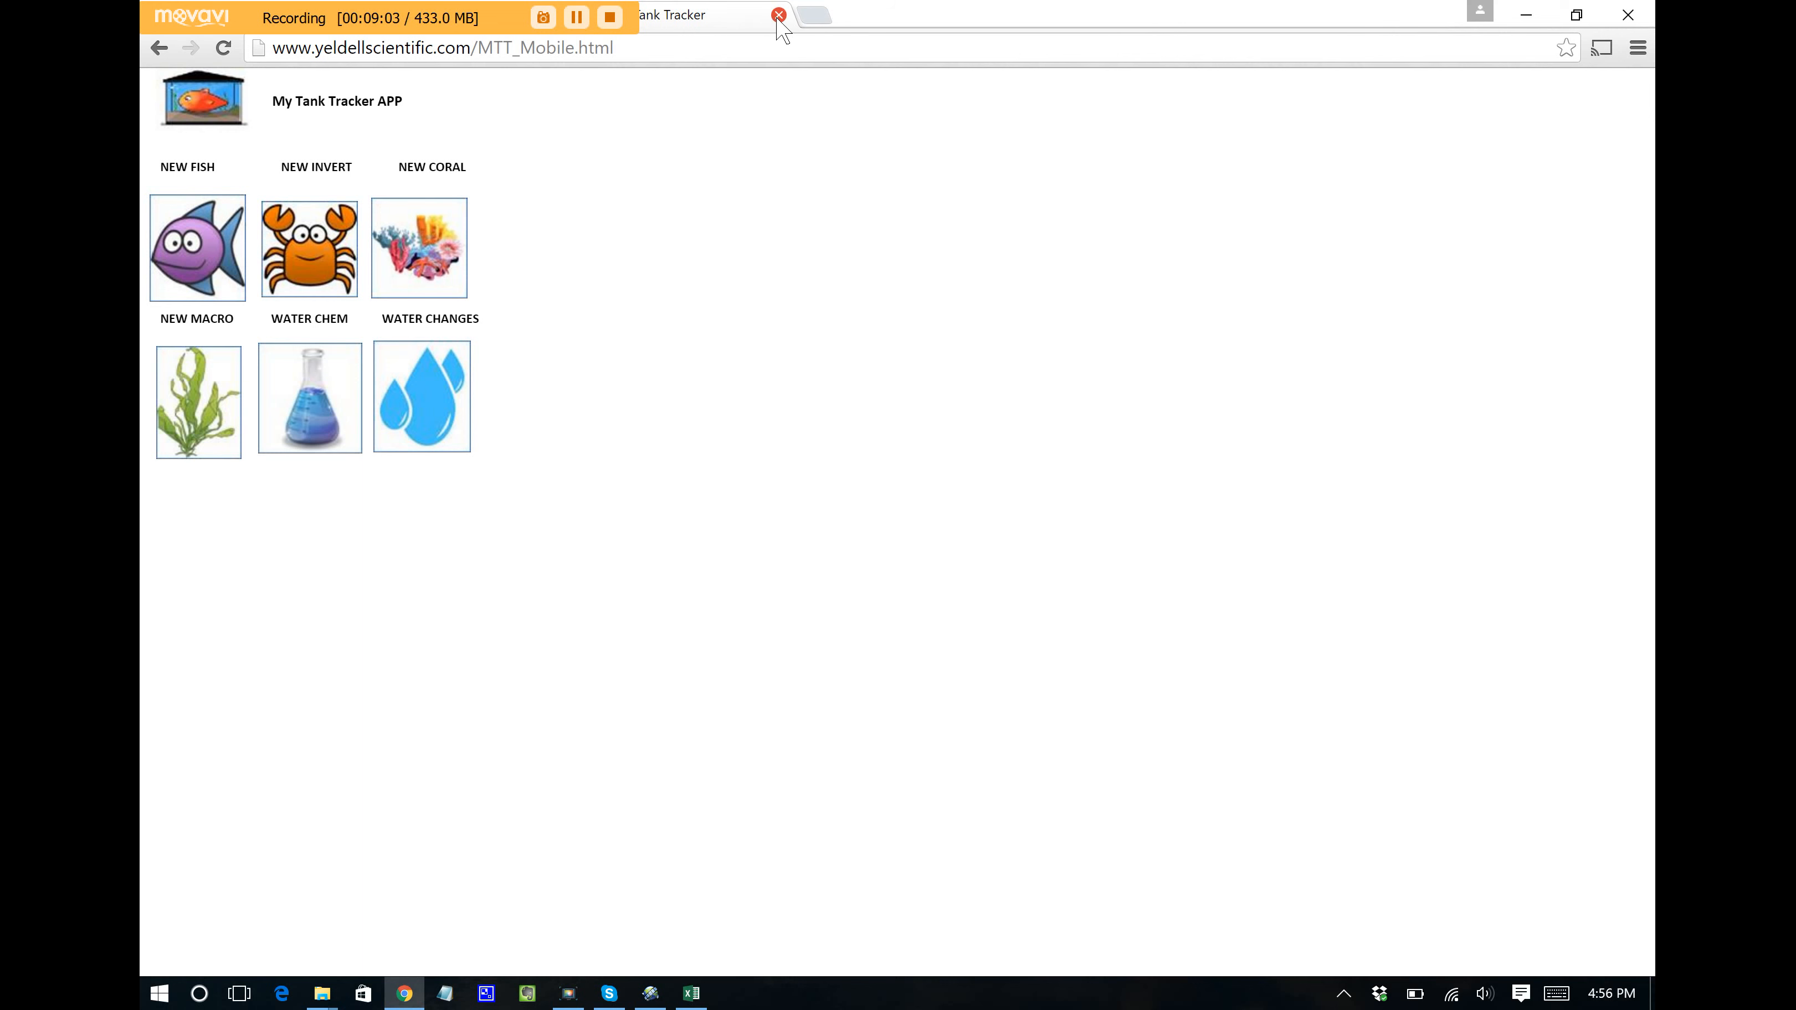
Step: Return to the Excel tank tracker and dismiss the 'New Mobile Entry Found!' notice
click(691, 993)
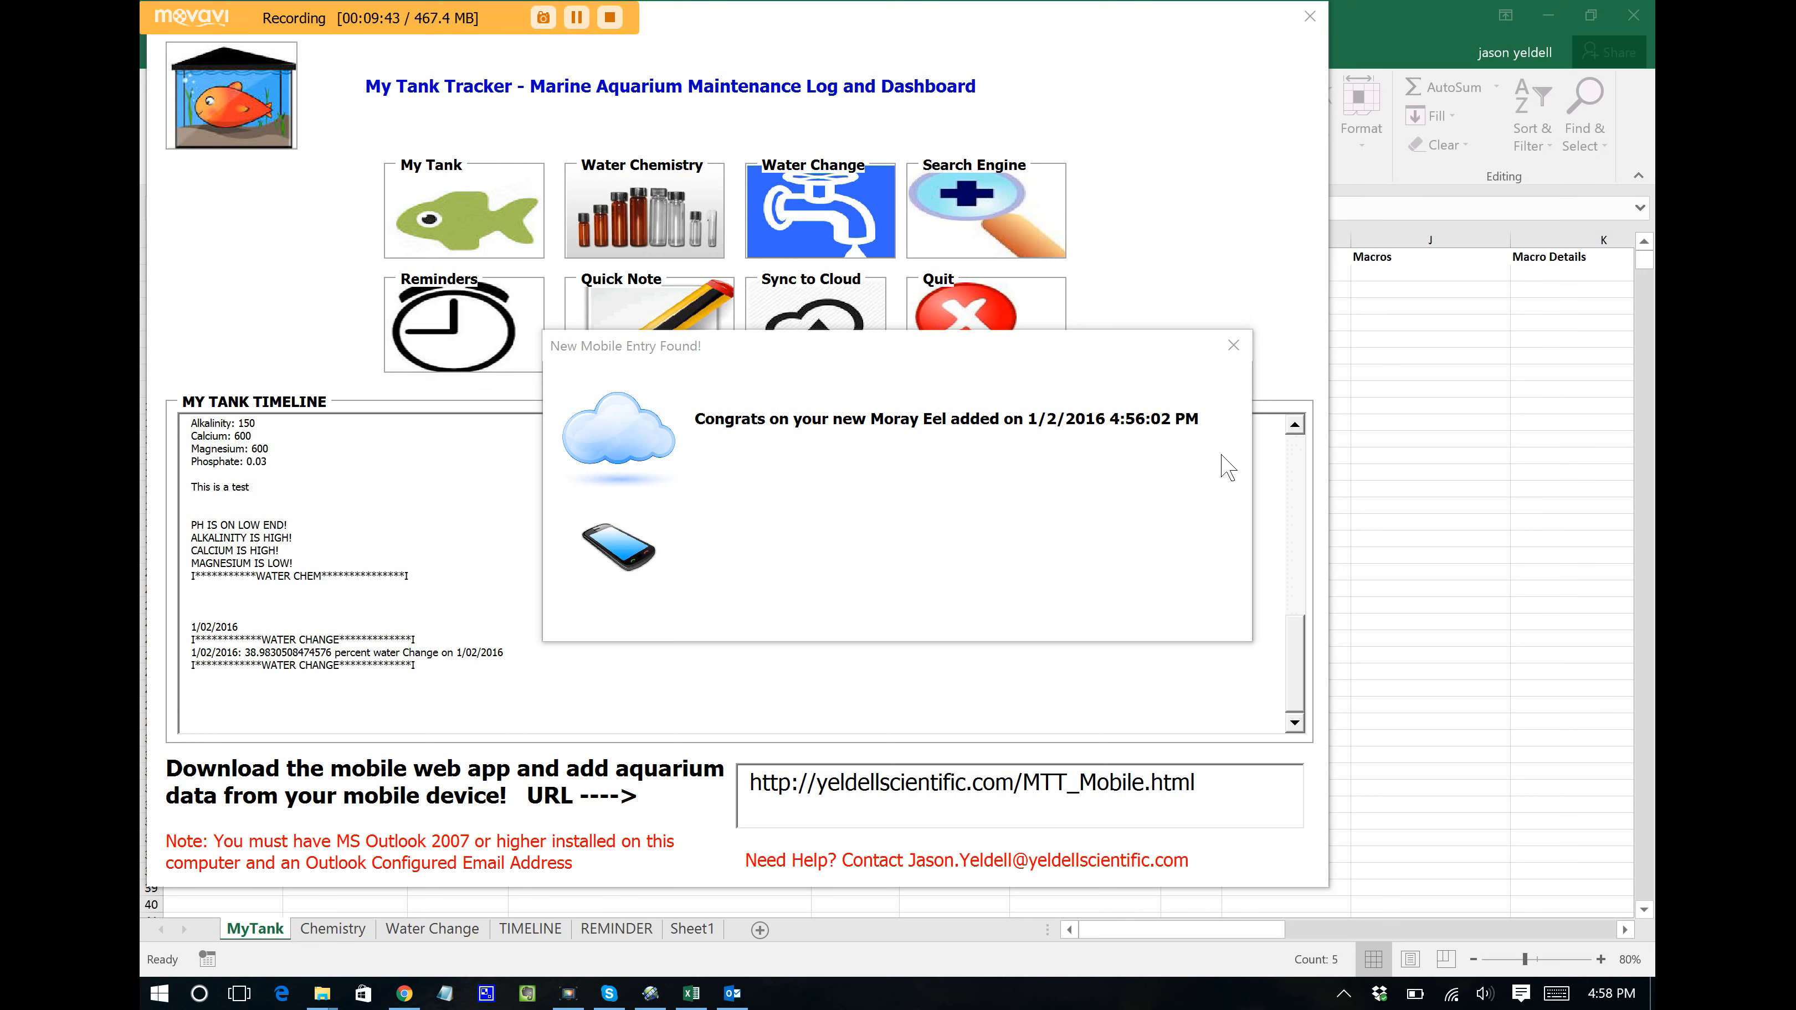
click(1231, 346)
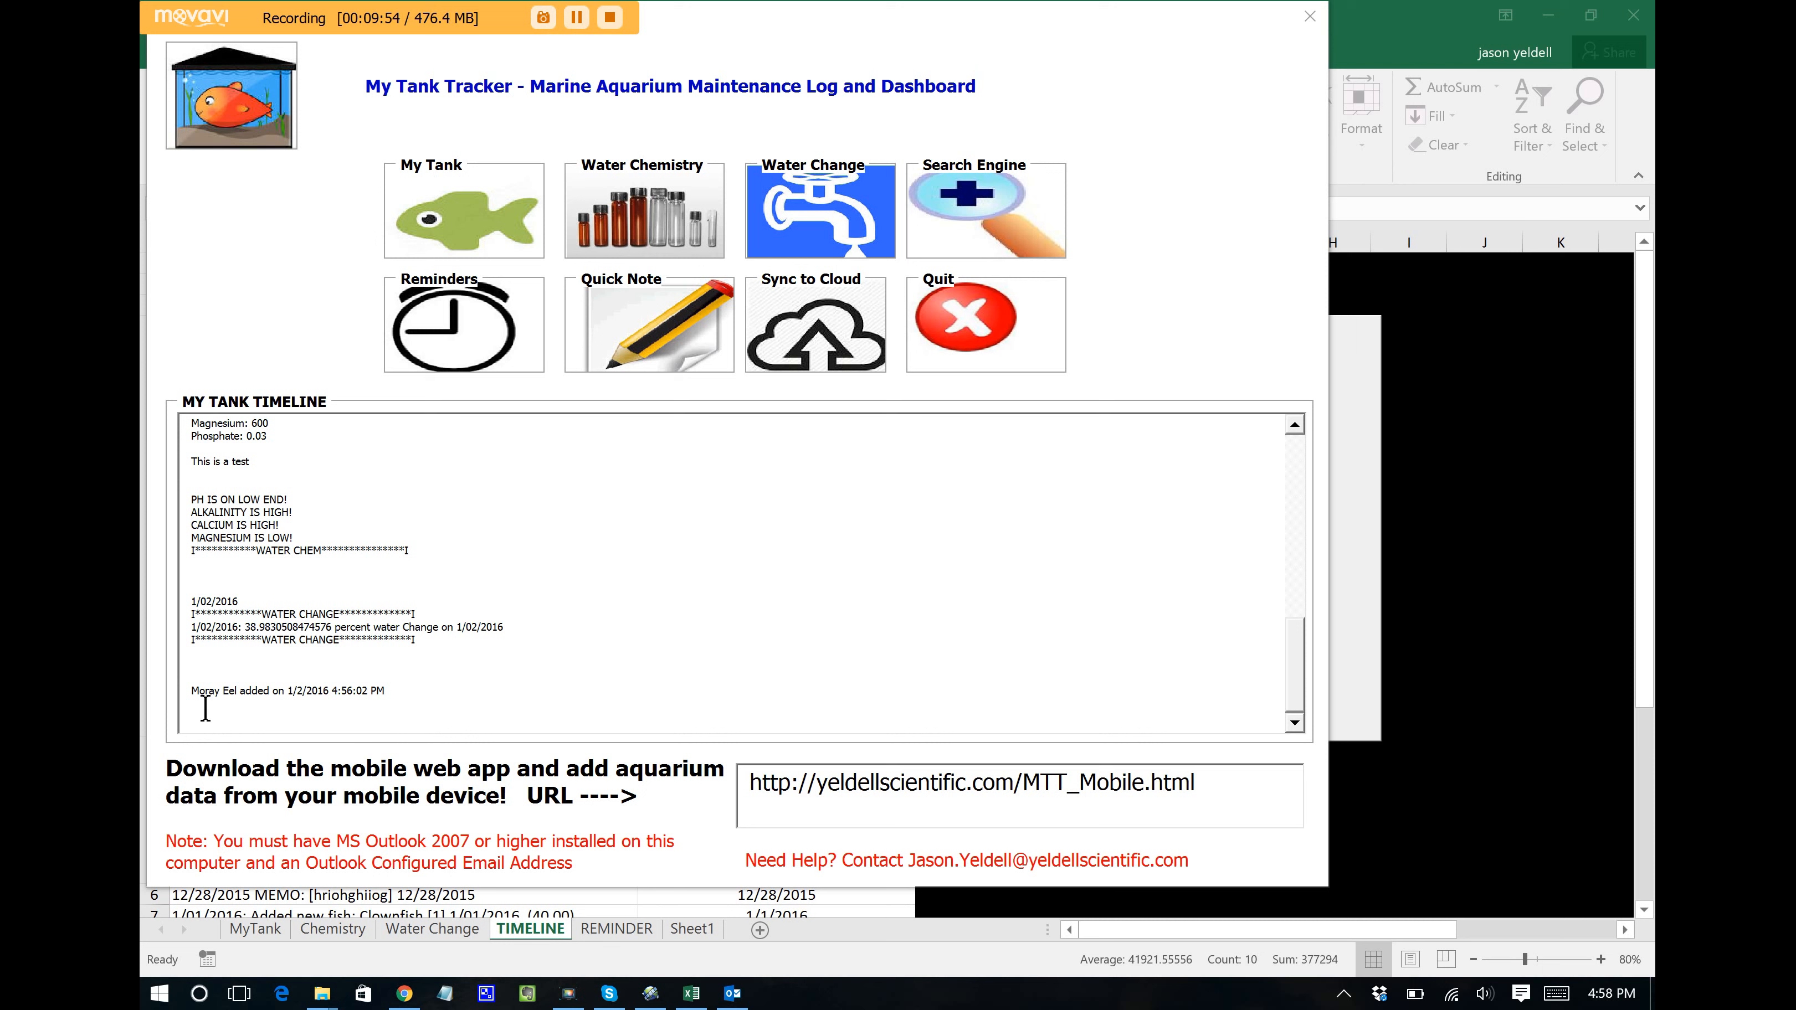
Step: Highlight the Moray Eel timeline entry, then open the My Tank profile
drag(194, 686, 406, 688)
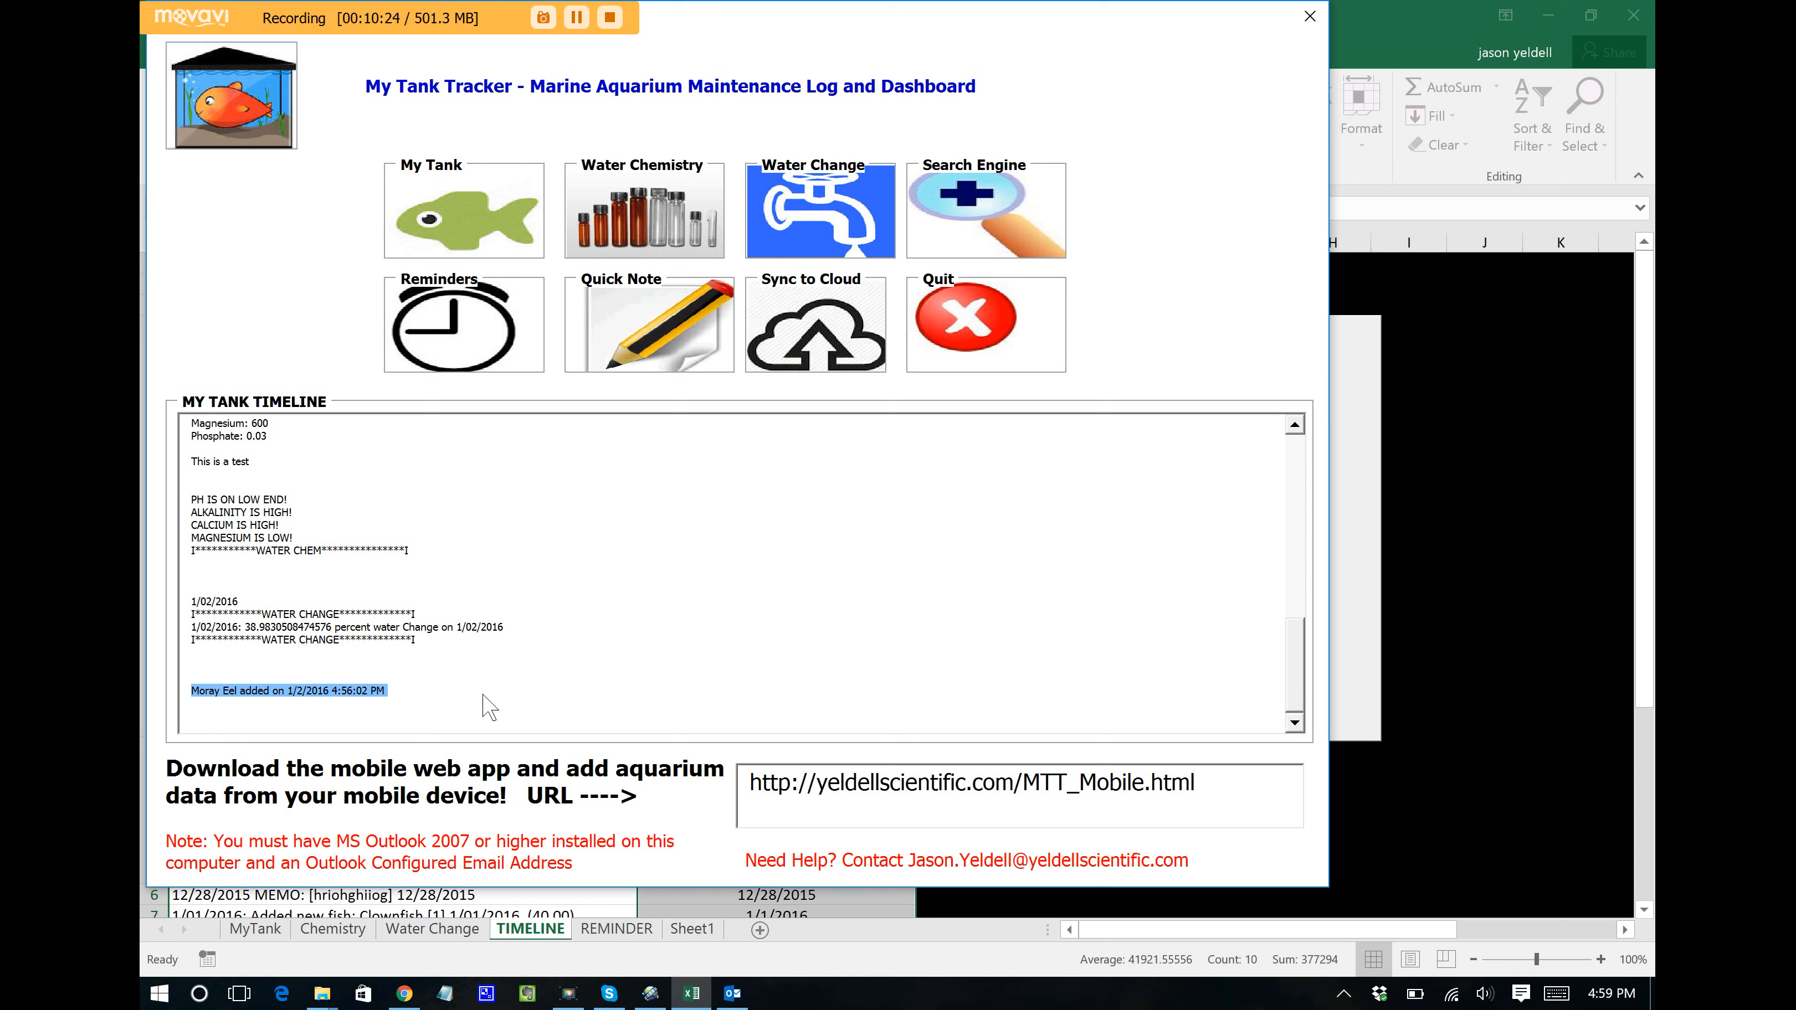
click(449, 210)
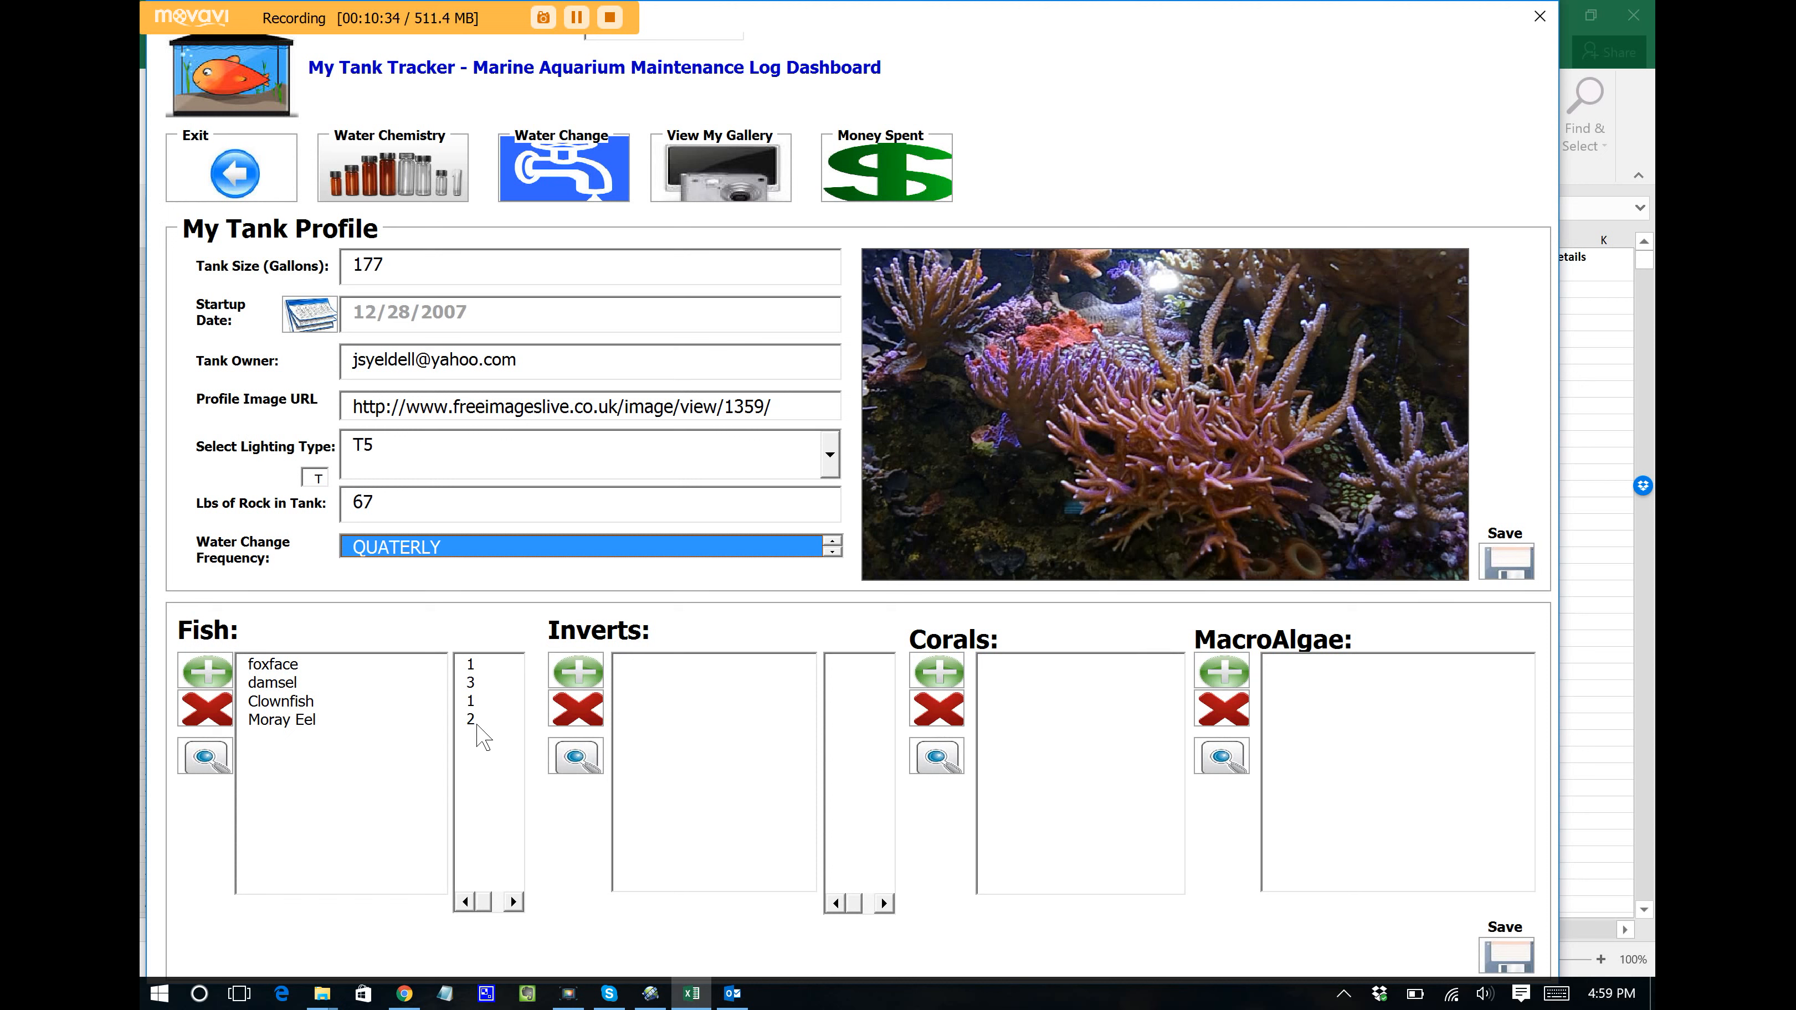
click(299, 724)
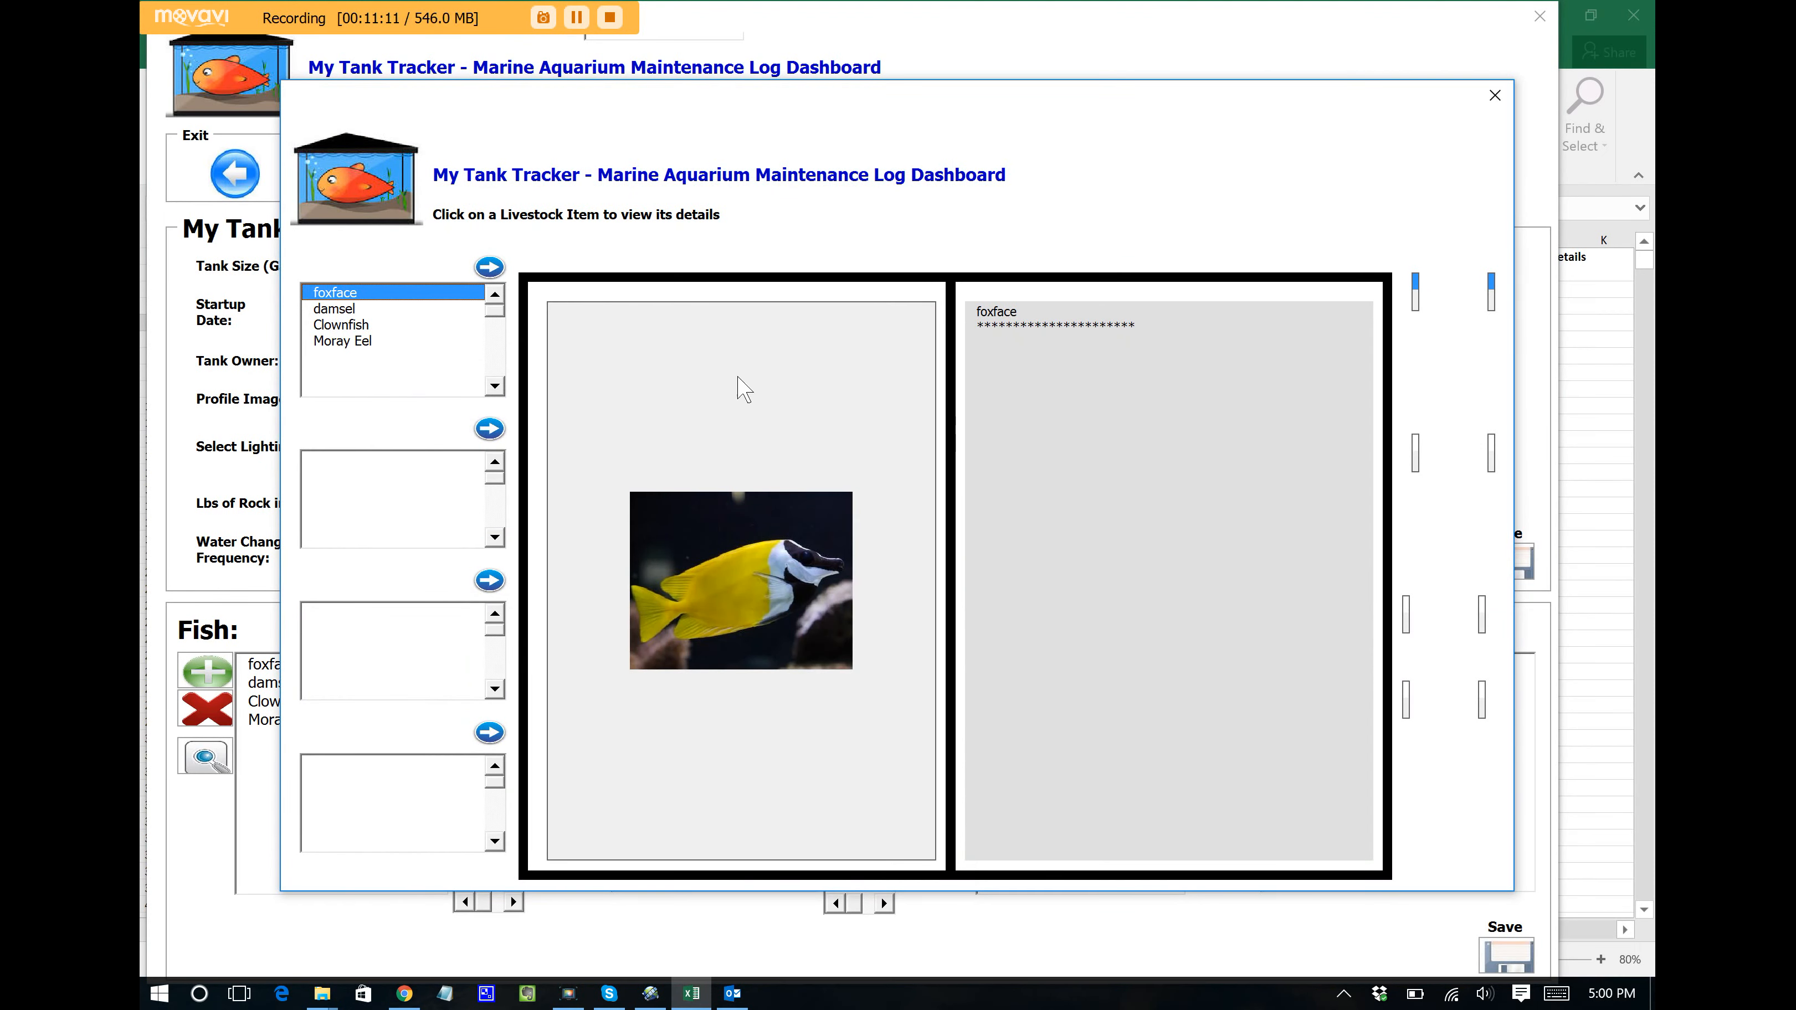
click(498, 266)
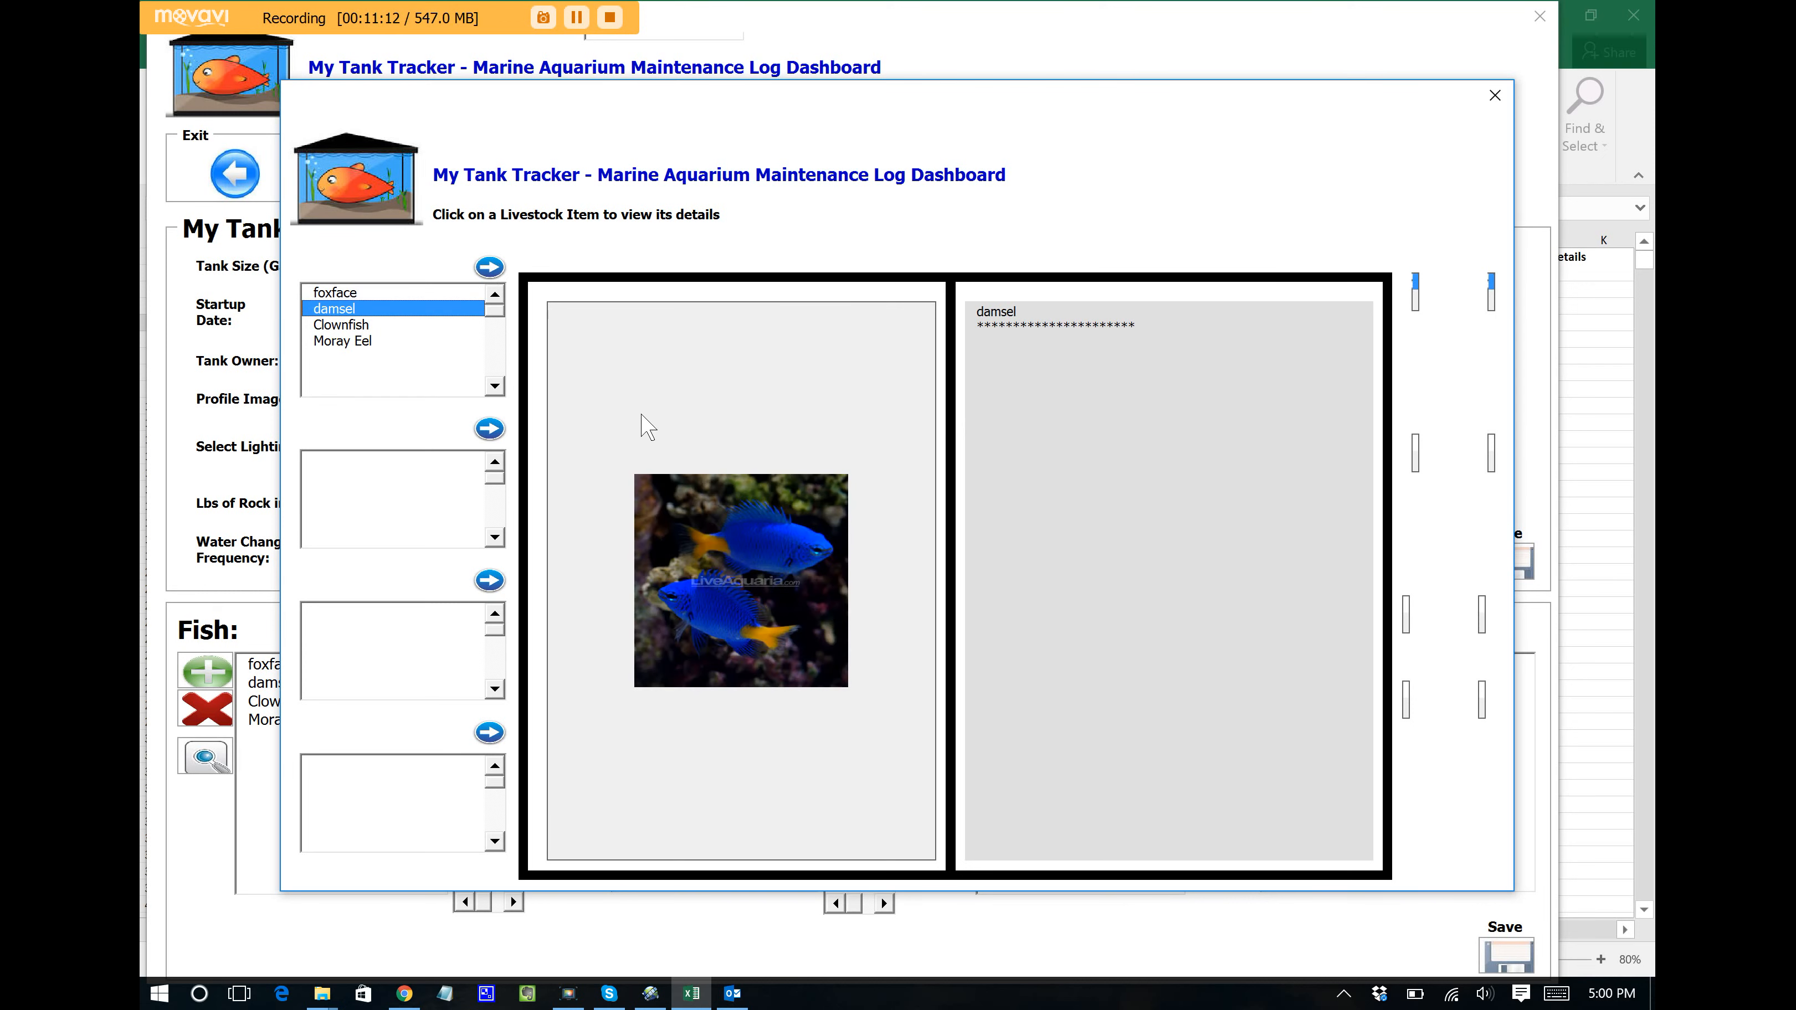
click(485, 269)
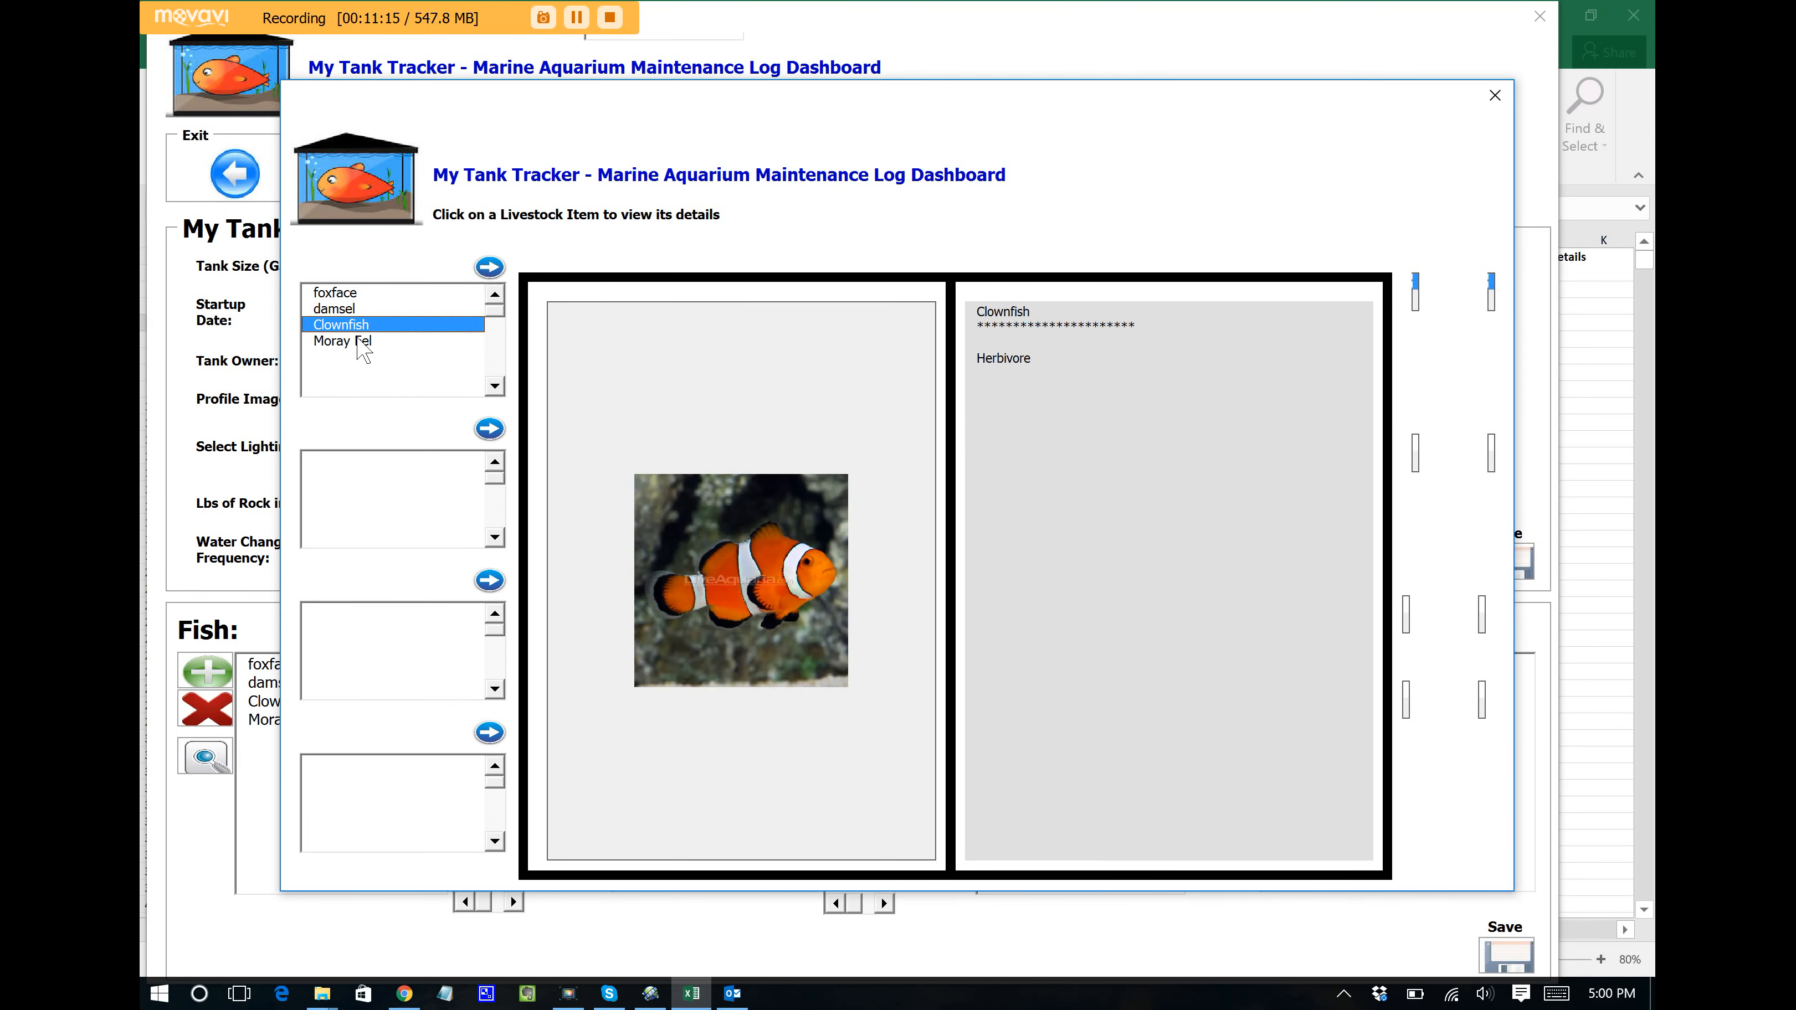
click(490, 275)
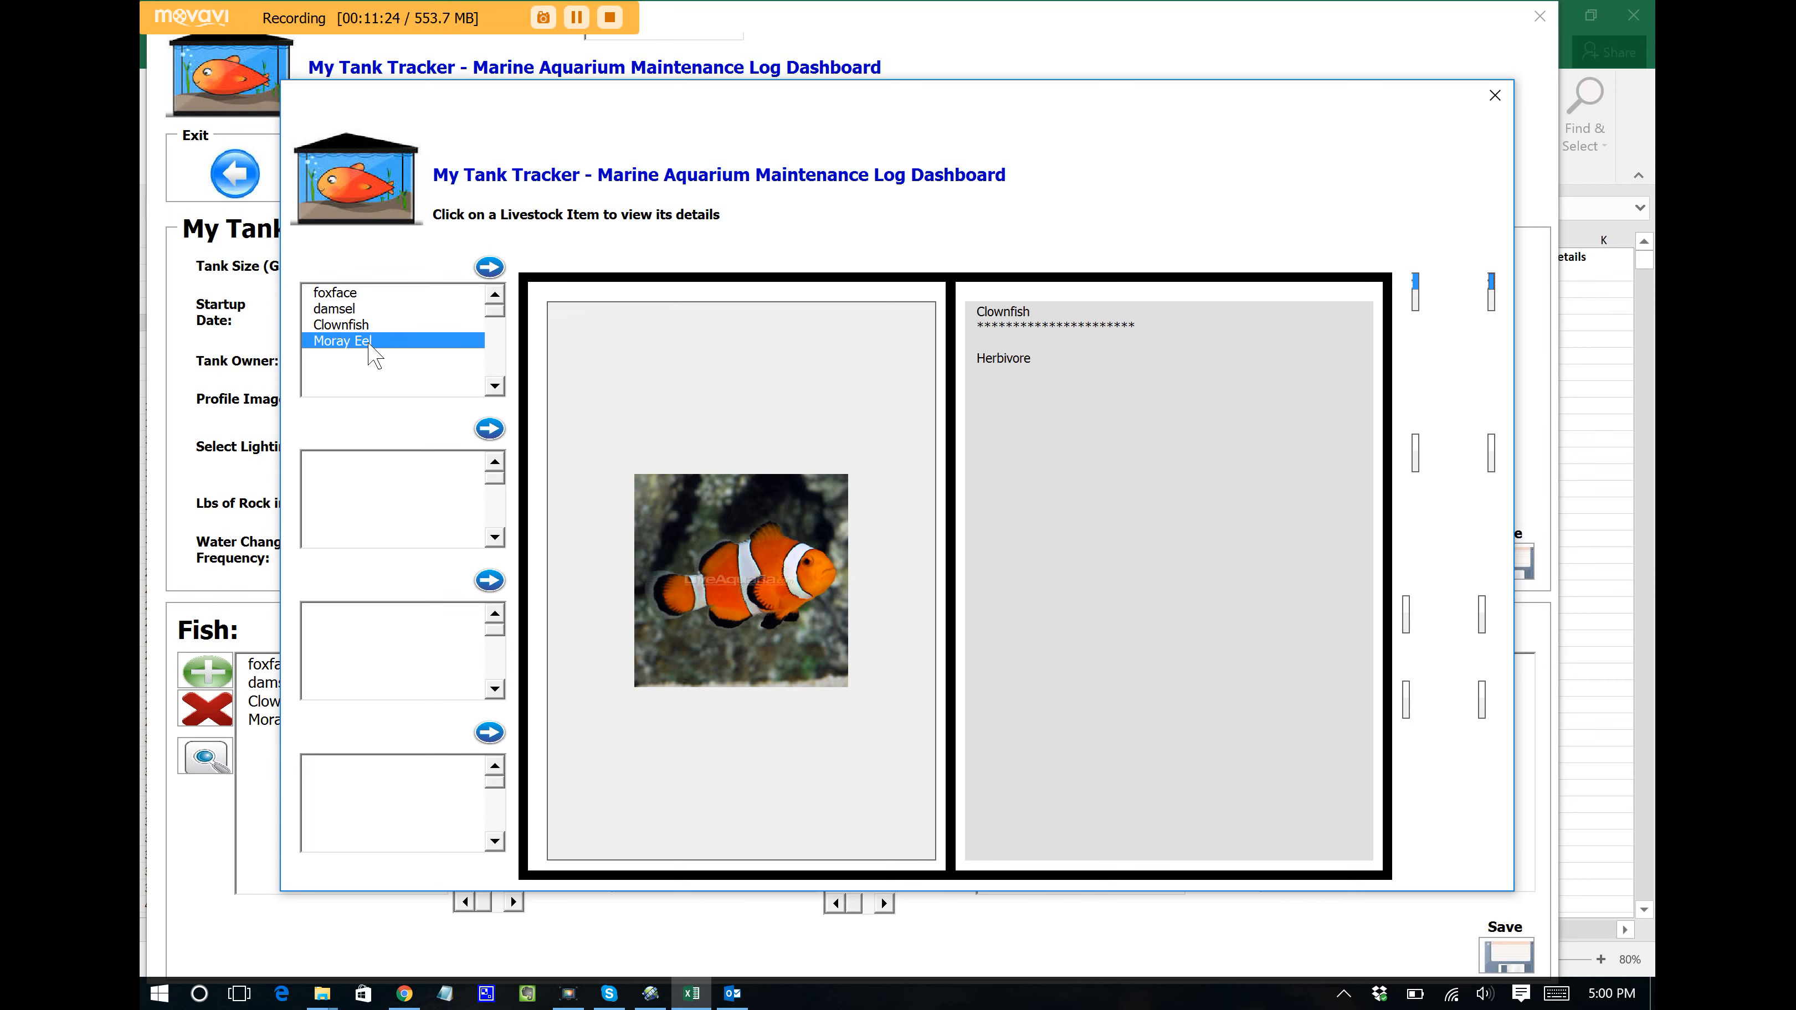
click(1495, 95)
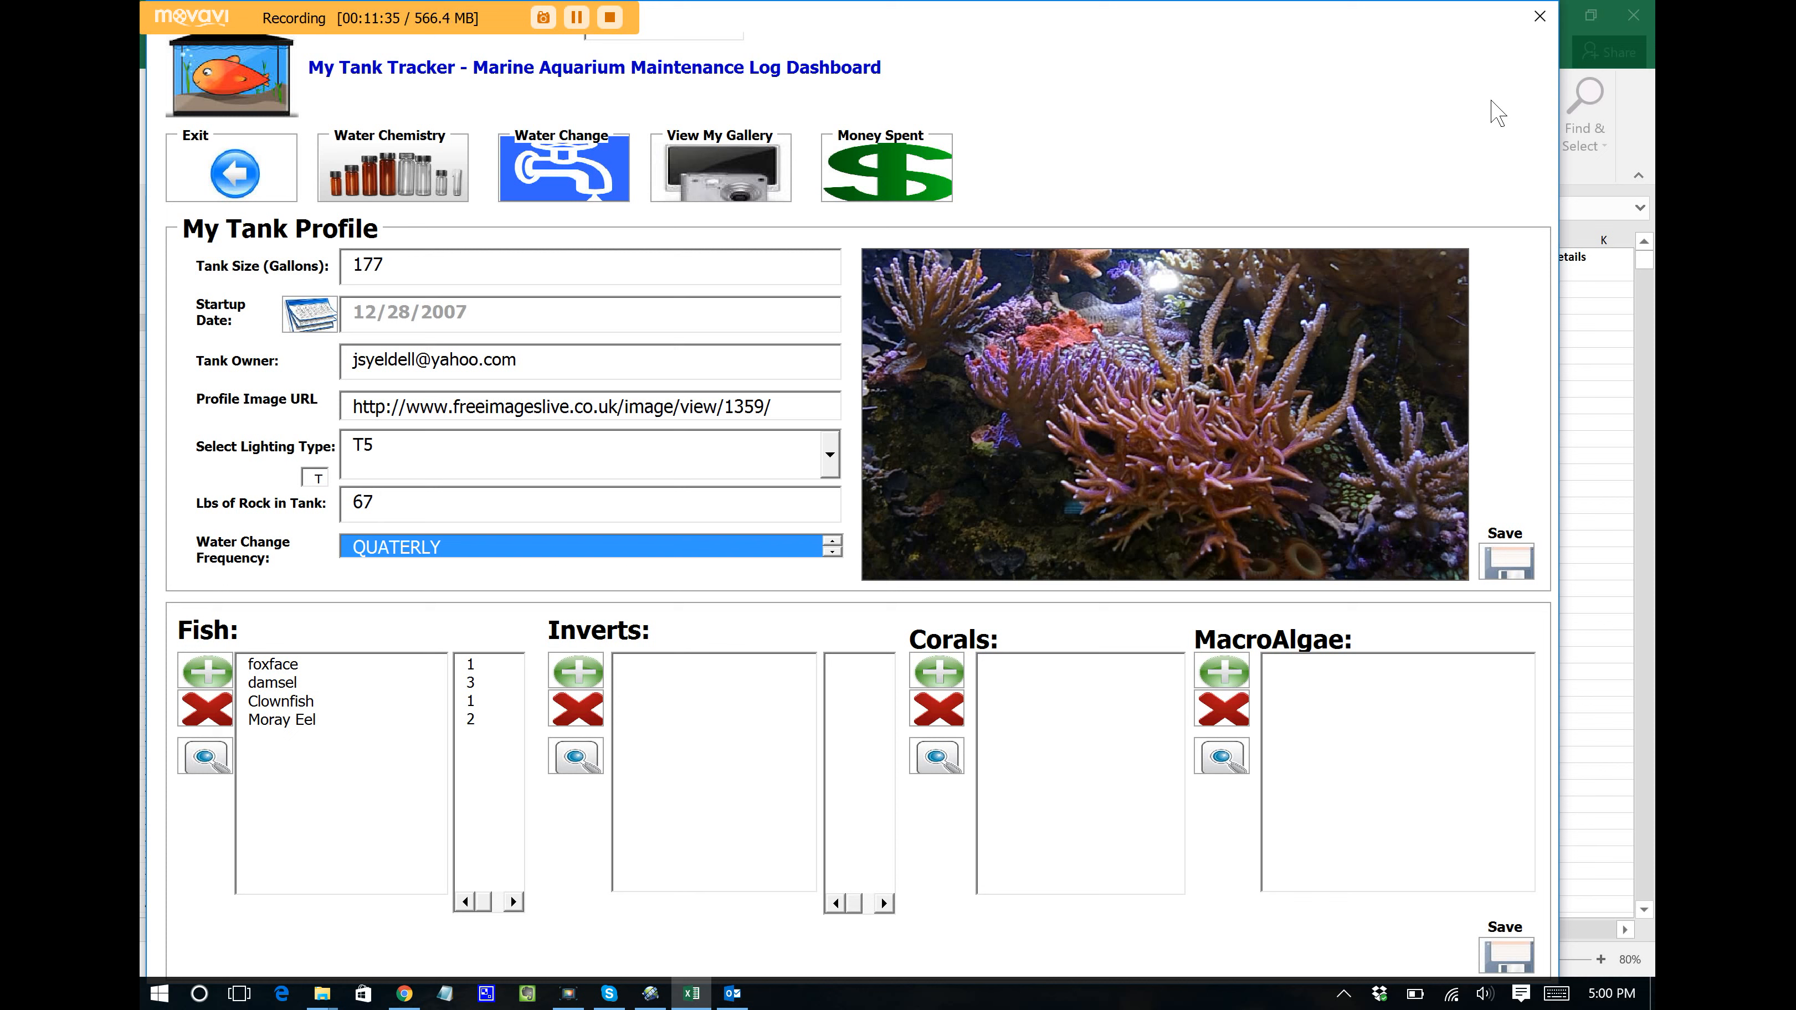
Step: Show the Money Spent summary with 209.99 spent on fish
click(890, 164)
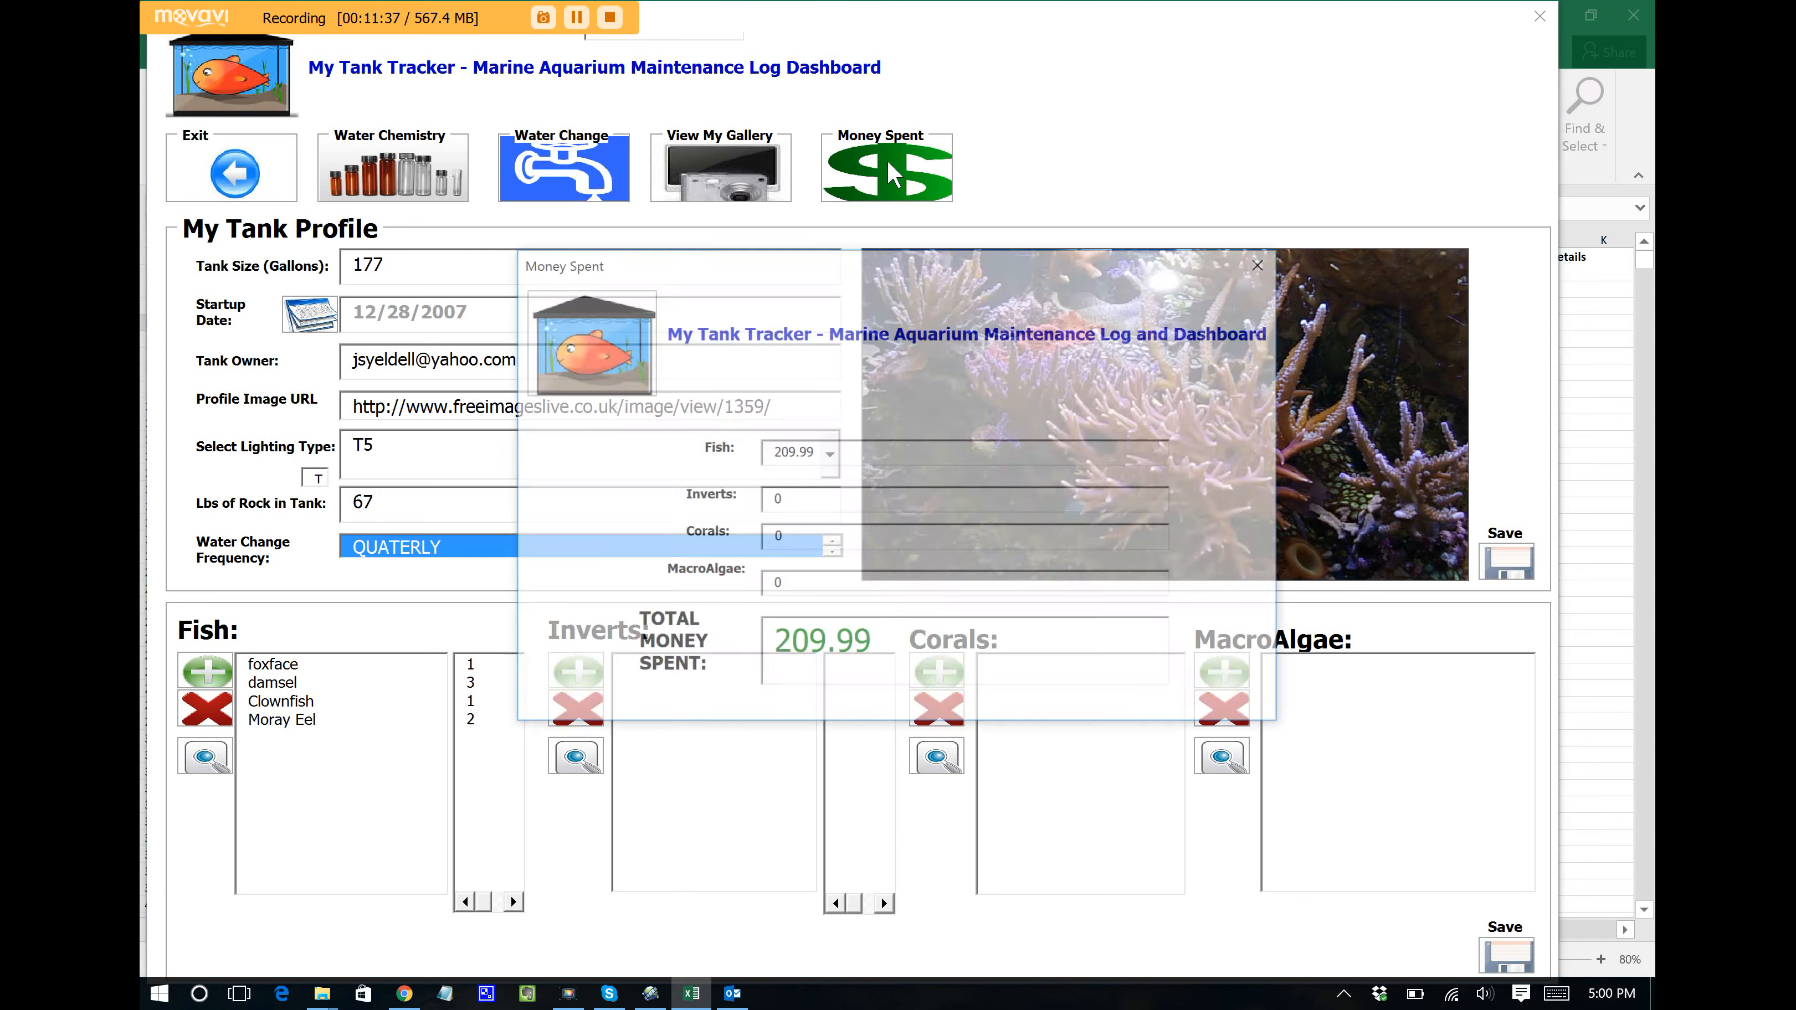